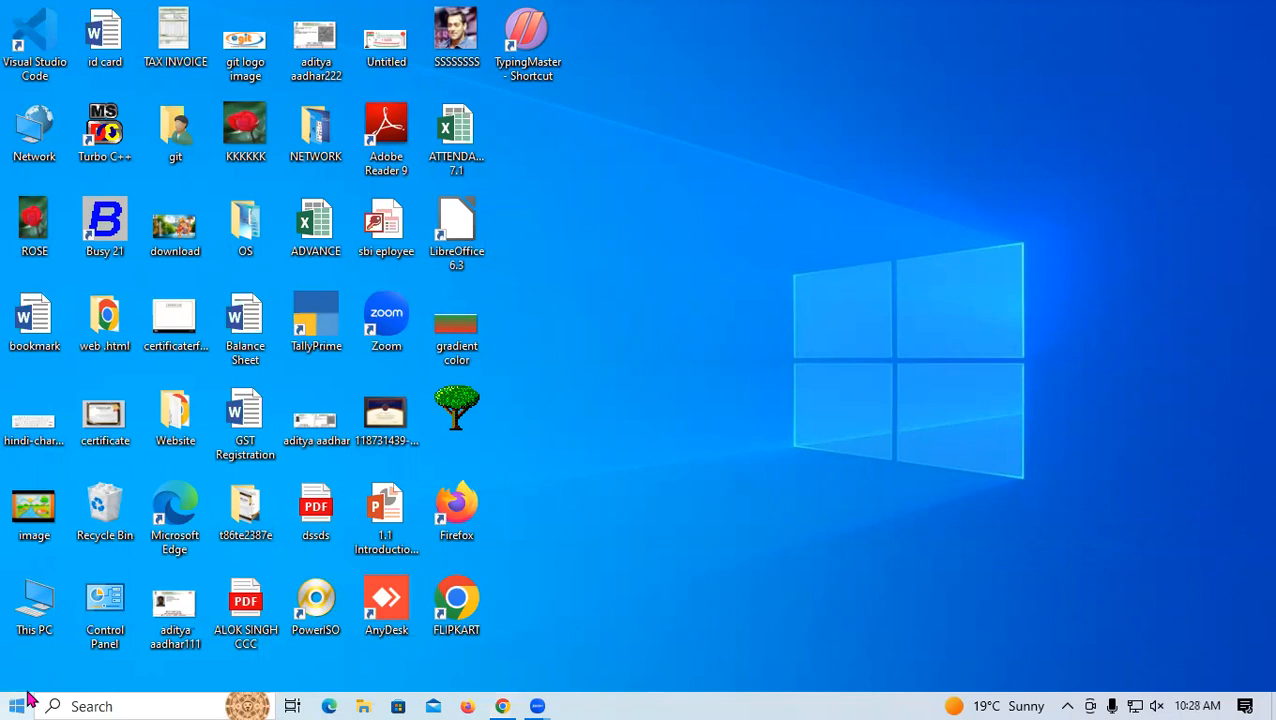
# Launch LibreOffice Calc from the LibreOffice 6.3 folder in the Windows Start menu
pyautogui.click(20, 705)
pyautogui.scroll(-3, 173, 605)
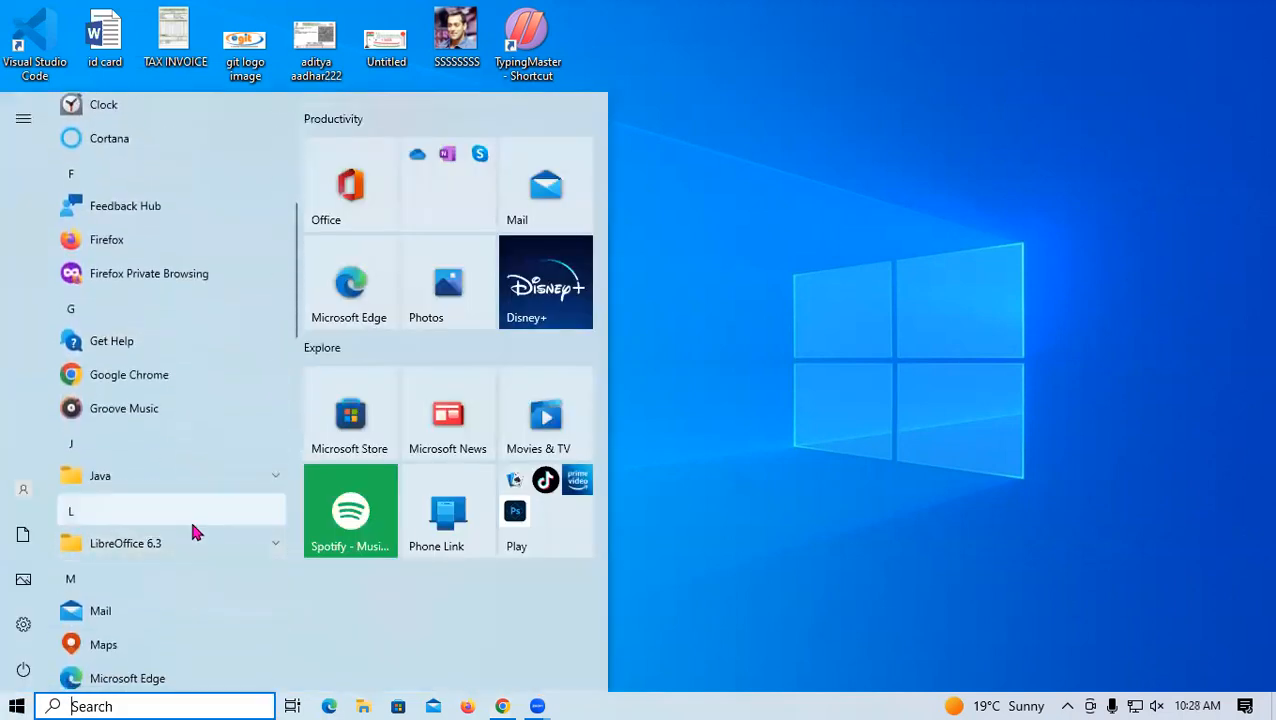
pyautogui.click(190, 550)
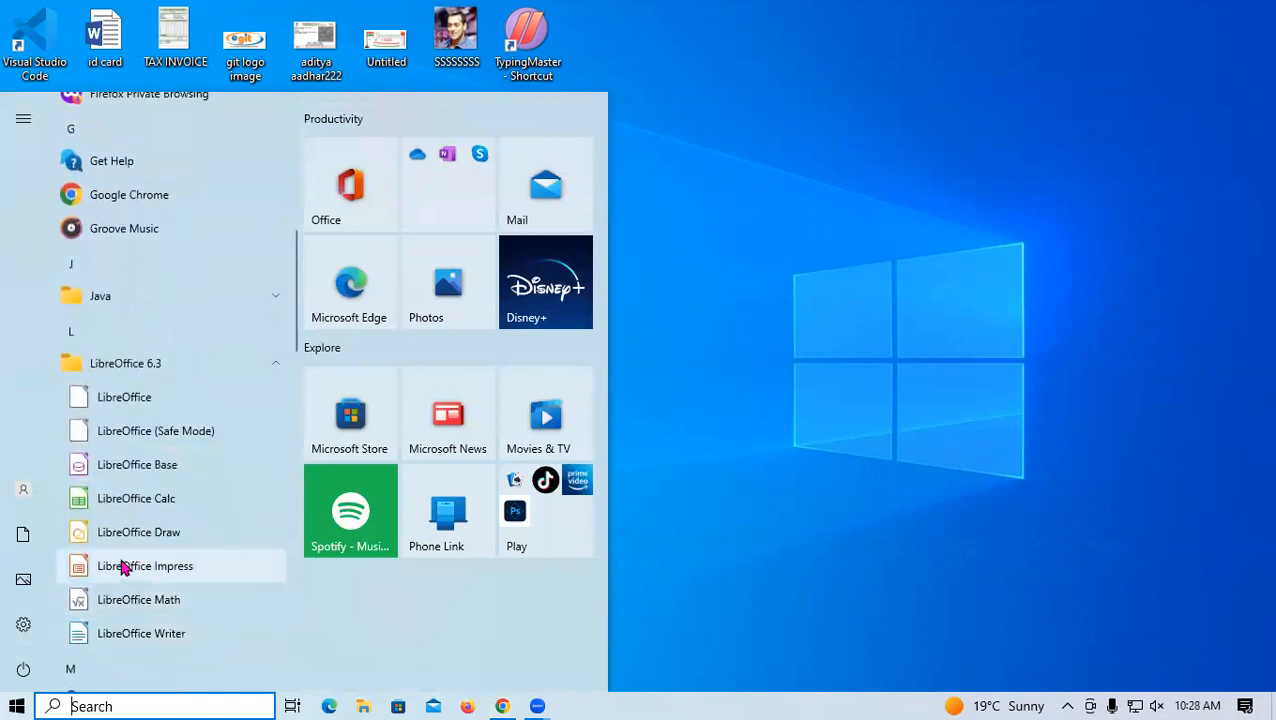
pyautogui.click(155, 511)
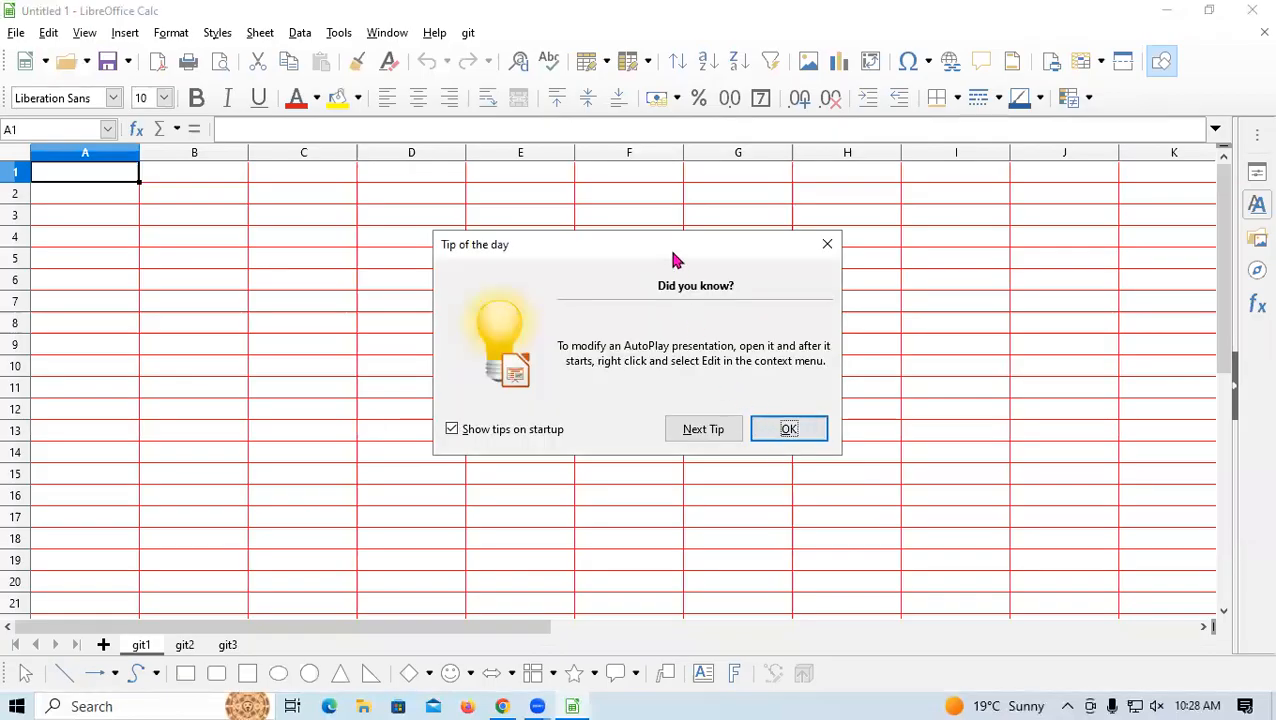
# Dismiss the Tip of the day dialog and enter 5 in cell B3
pyautogui.click(840, 243)
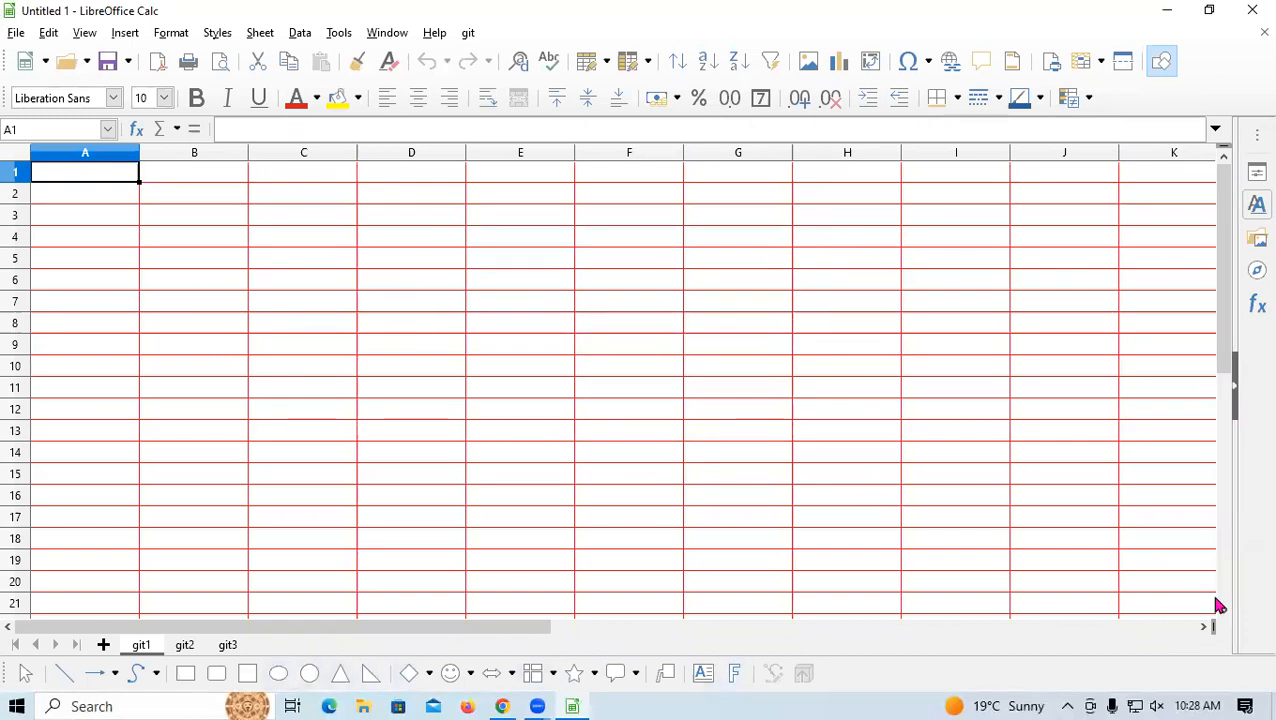
pyautogui.click(208, 217)
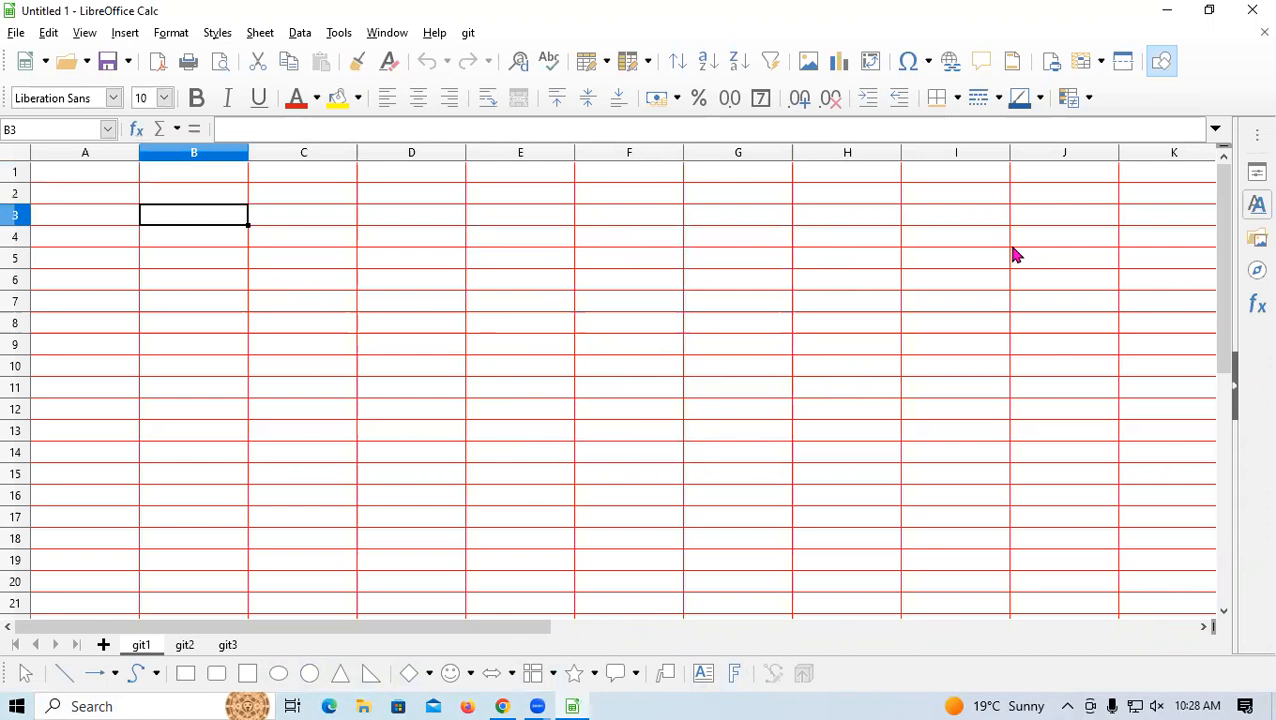
pyautogui.write('5')
pyautogui.press('Return')
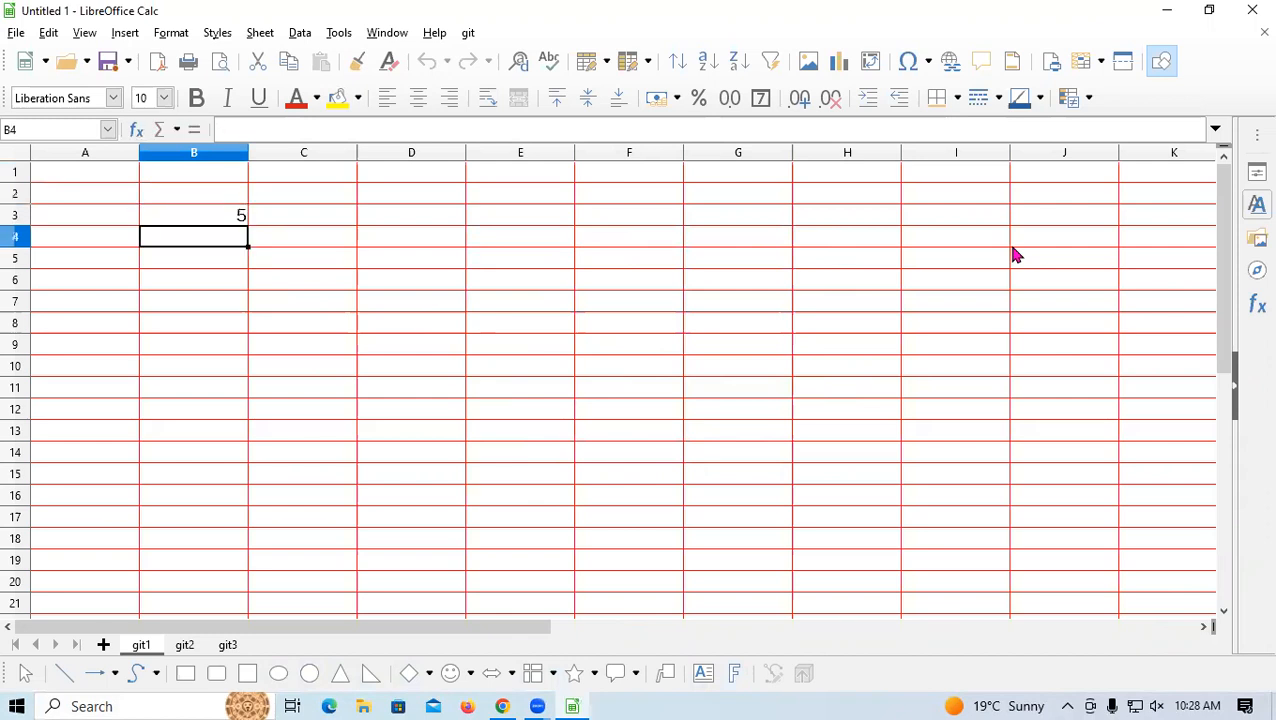
# Clear and re-enter 5 in B3, then fill it down into B4 with Ctrl+D
pyautogui.press('Up')
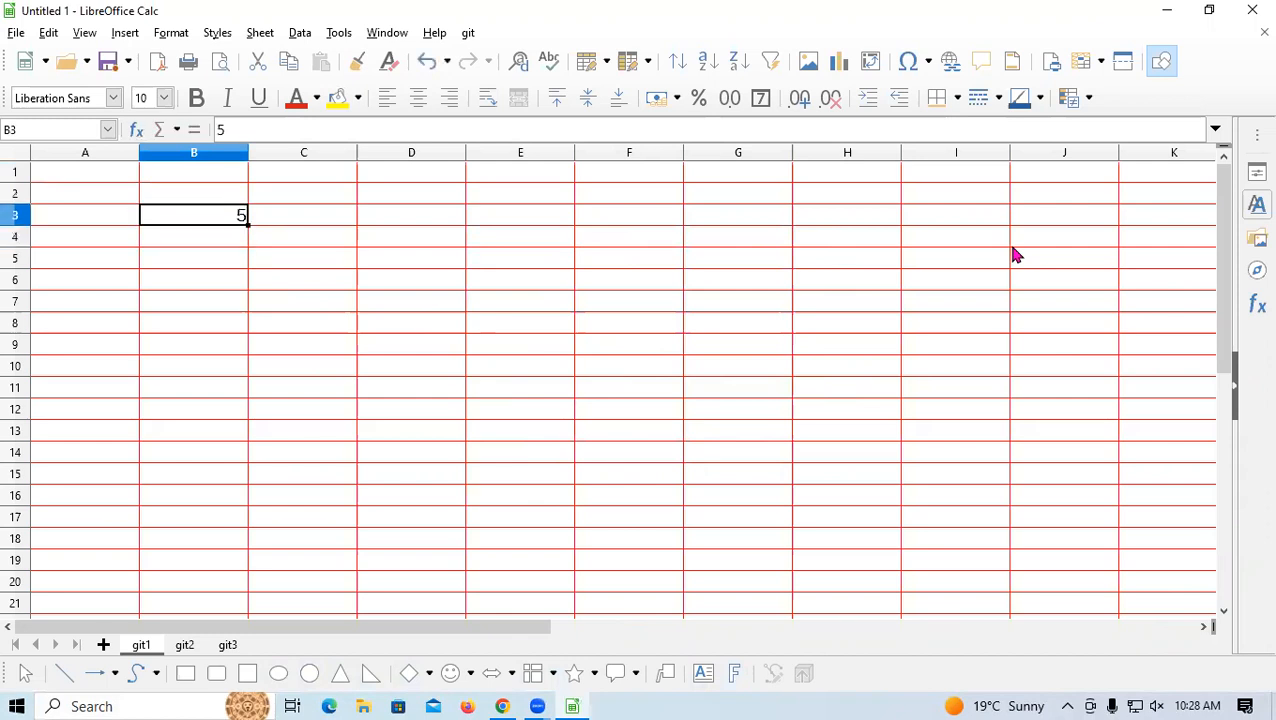
pyautogui.press('Delete')
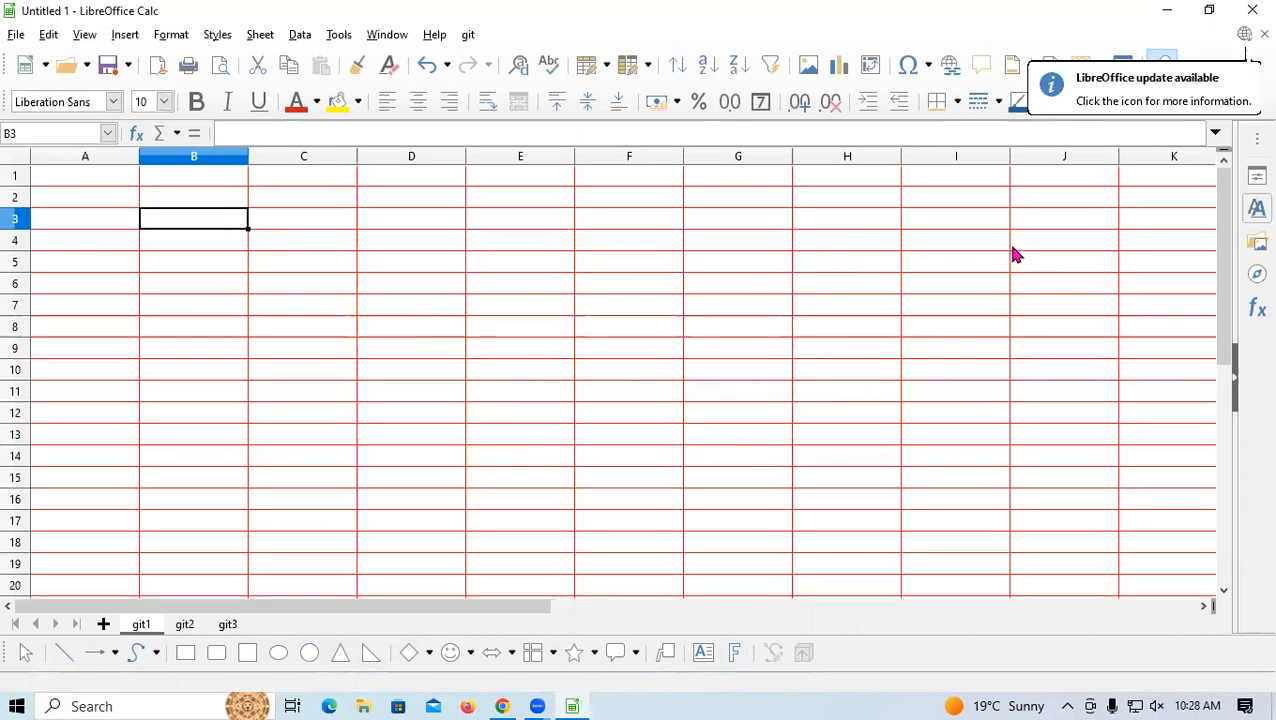
pyautogui.write('5')
pyautogui.press('Return')
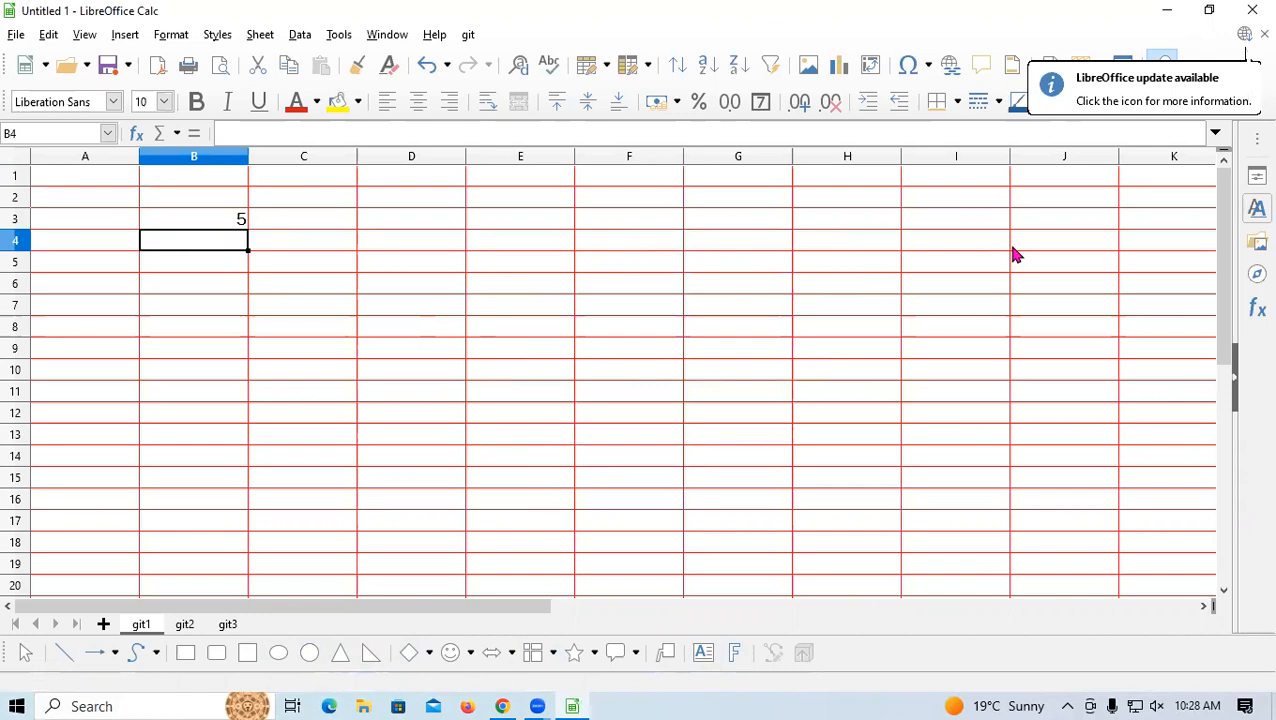
pyautogui.hotkey('ctrl', 'd')
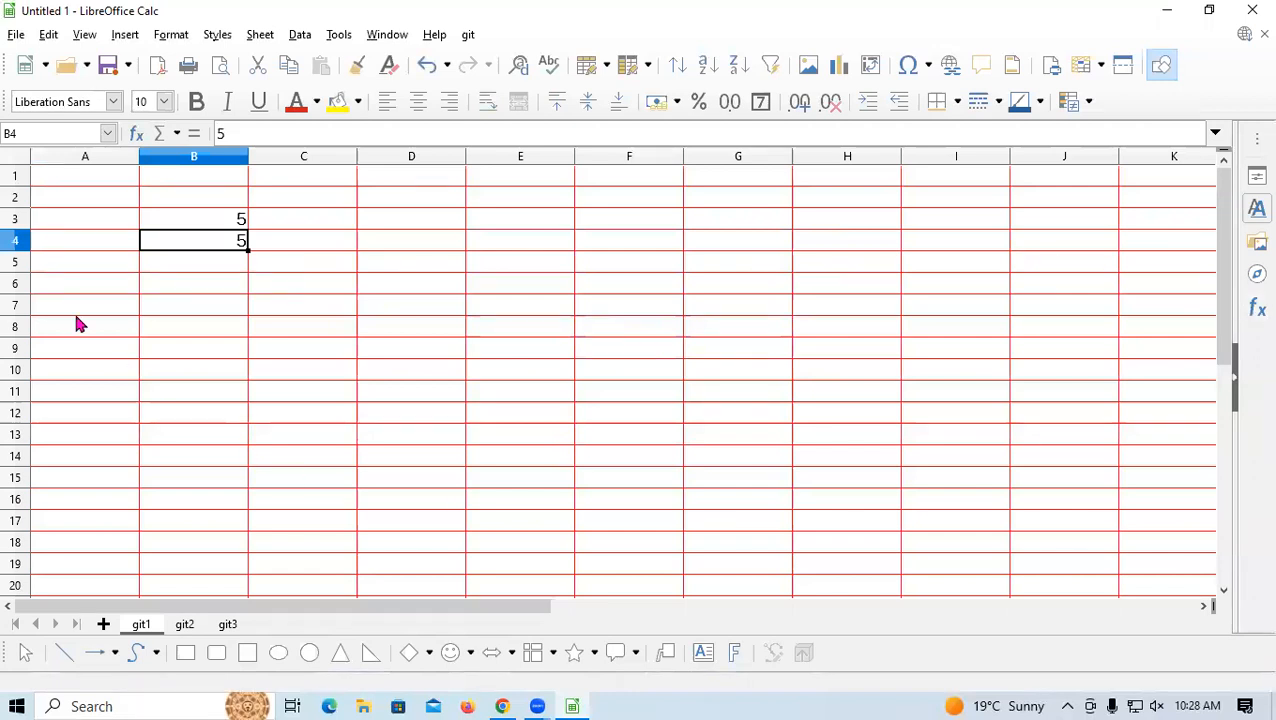
pyautogui.click(193, 286)
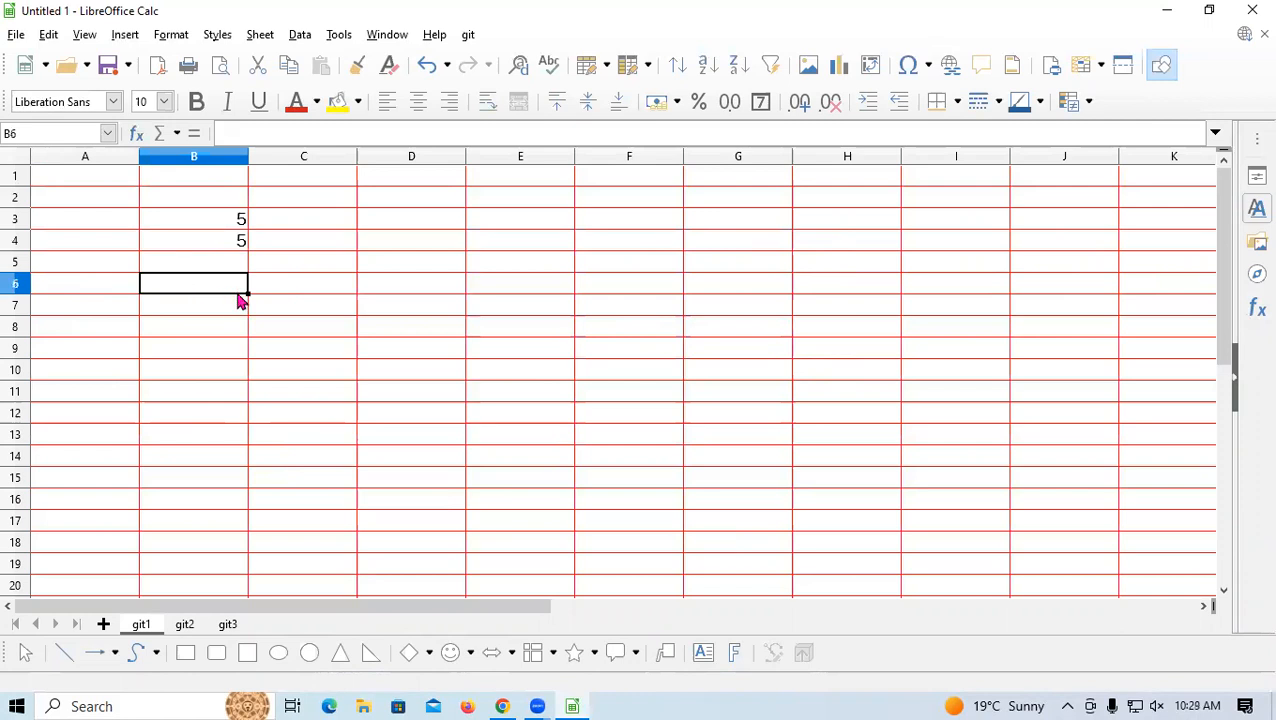
# Fill the value 5 down into B5 and B6 with Ctrl+D, clearing cell B3
pyautogui.click(230, 264)
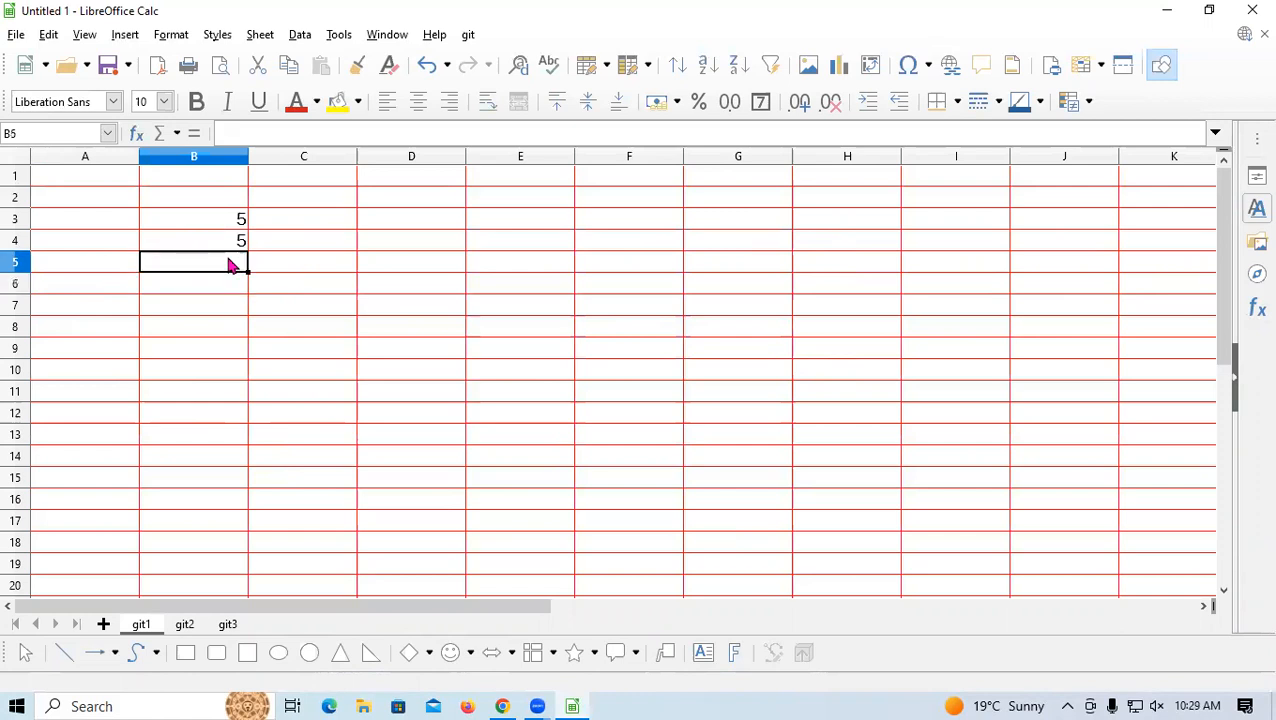
pyautogui.hotkey('ctrl', 'd')
pyautogui.click(223, 220)
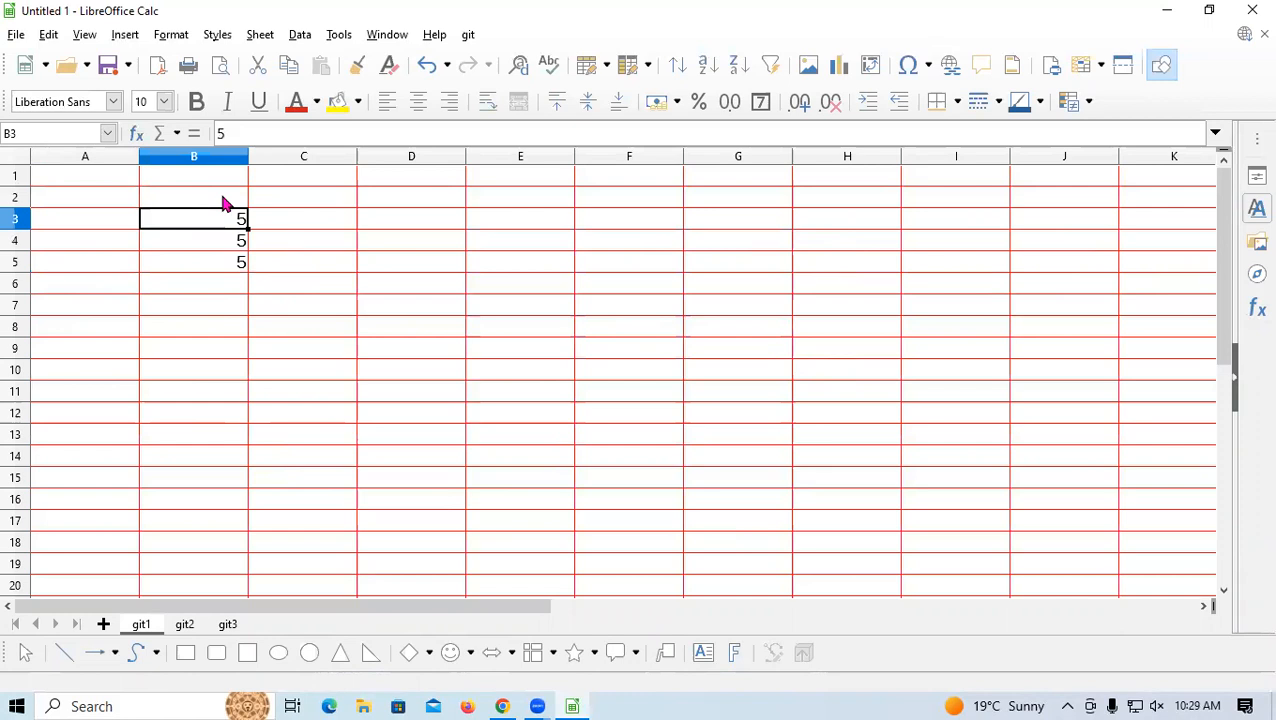
pyautogui.press('Delete')
pyautogui.click(311, 247)
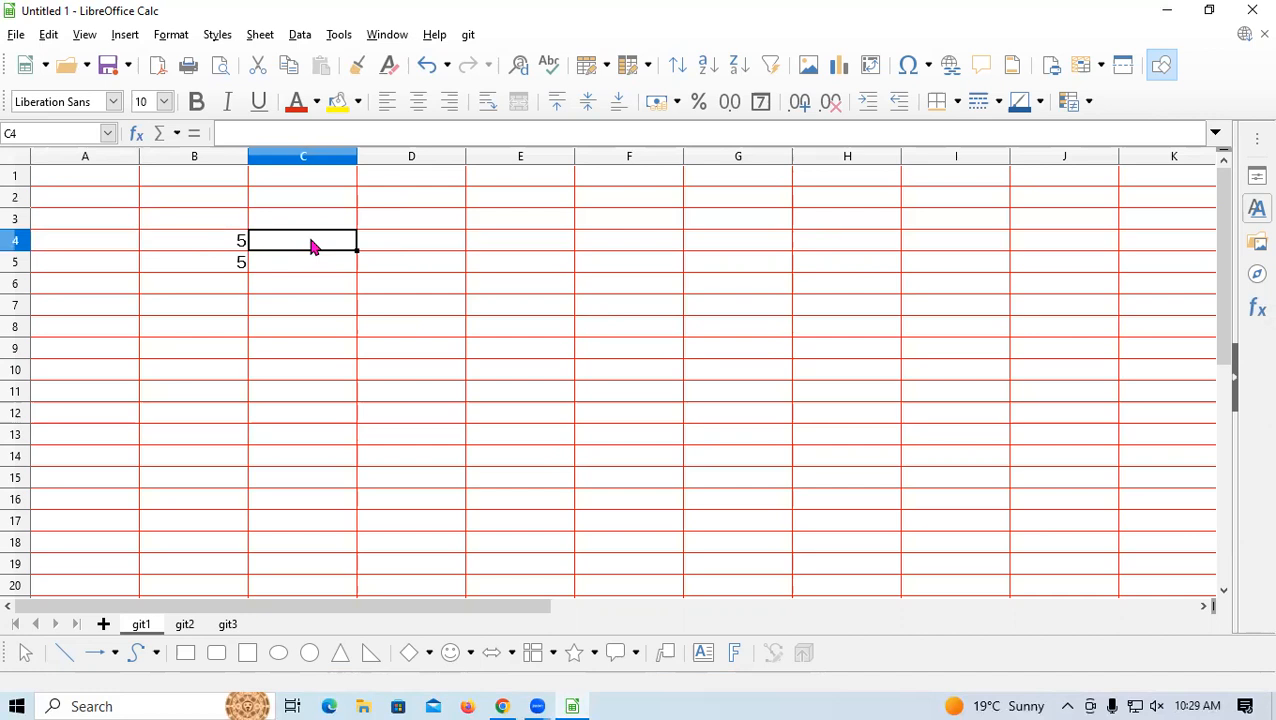
pyautogui.click(222, 289)
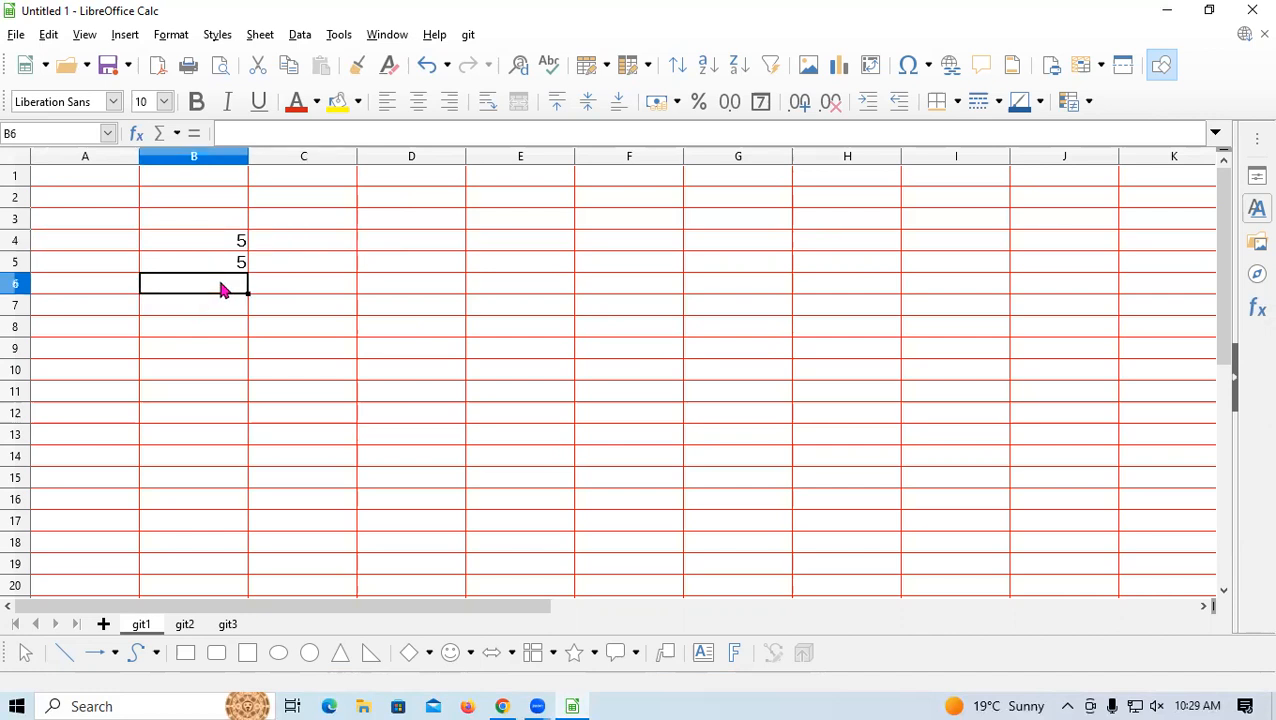
pyautogui.hotkey('ctrl', 'd')
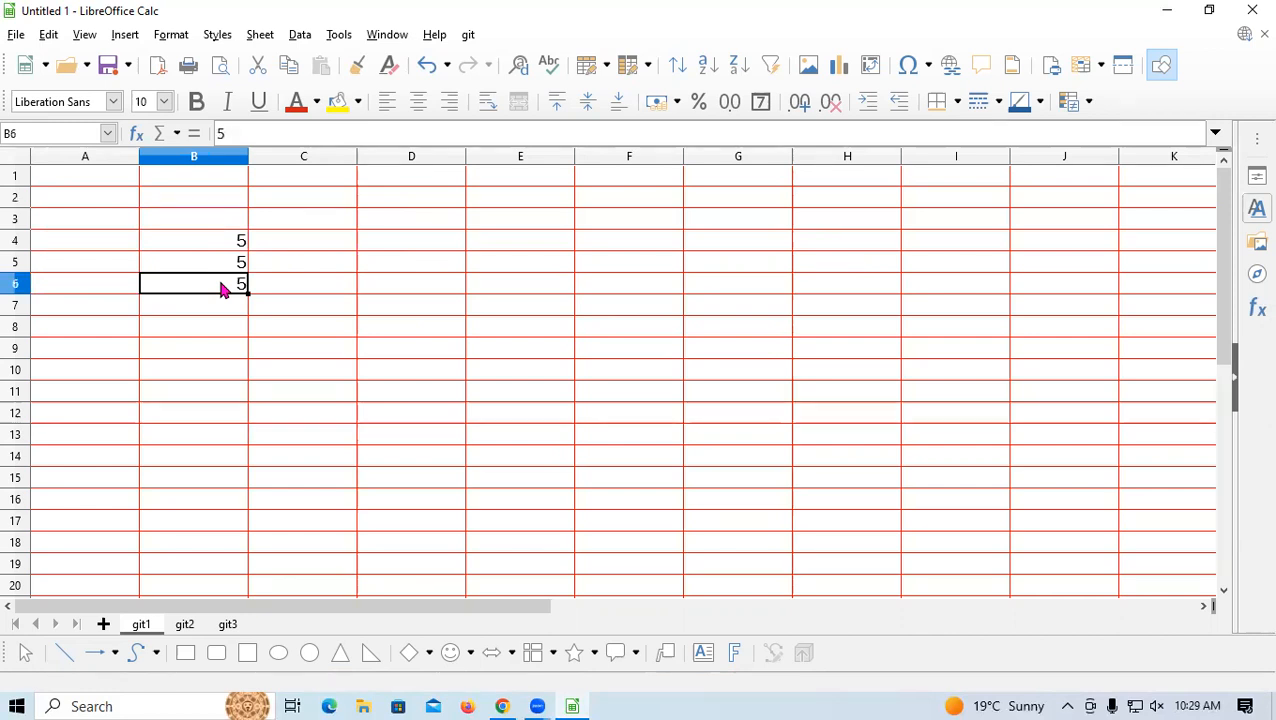
# Select cell E5, browse the Format and Insert menus, and choose Insert > Function
pyautogui.click(490, 262)
pyautogui.click(115, 38)
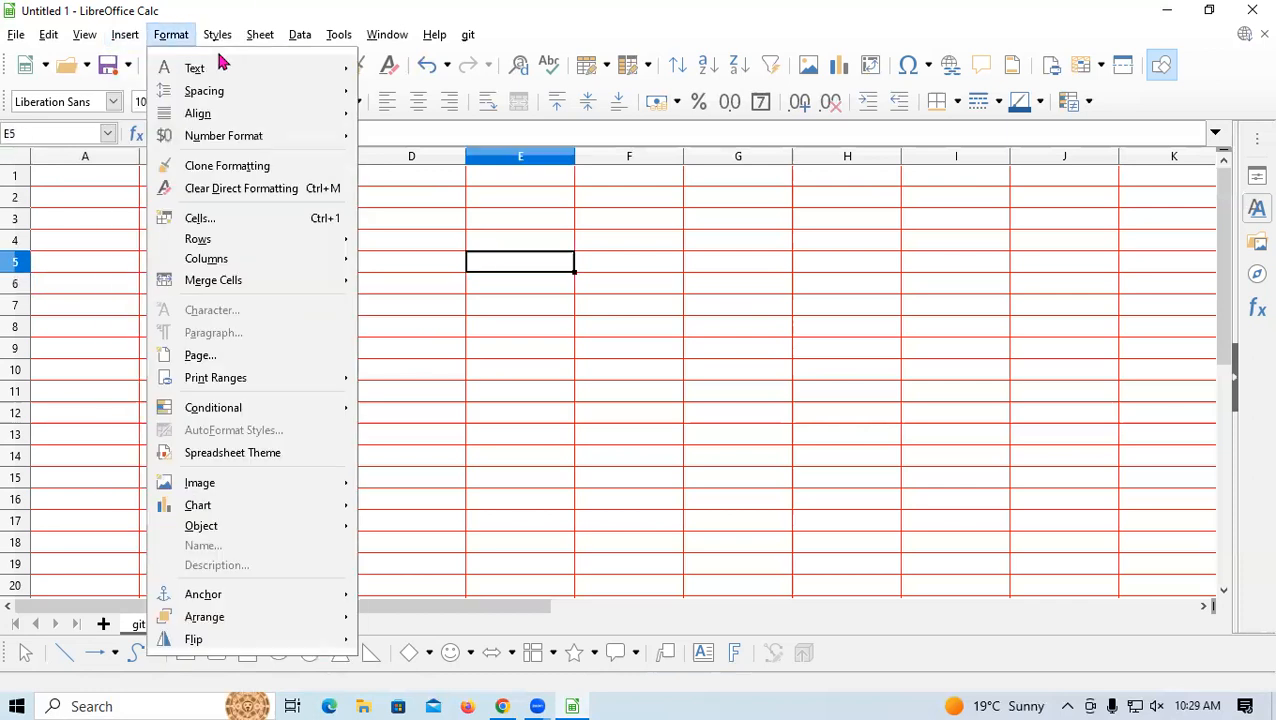
pyautogui.moveTo(101, 45)
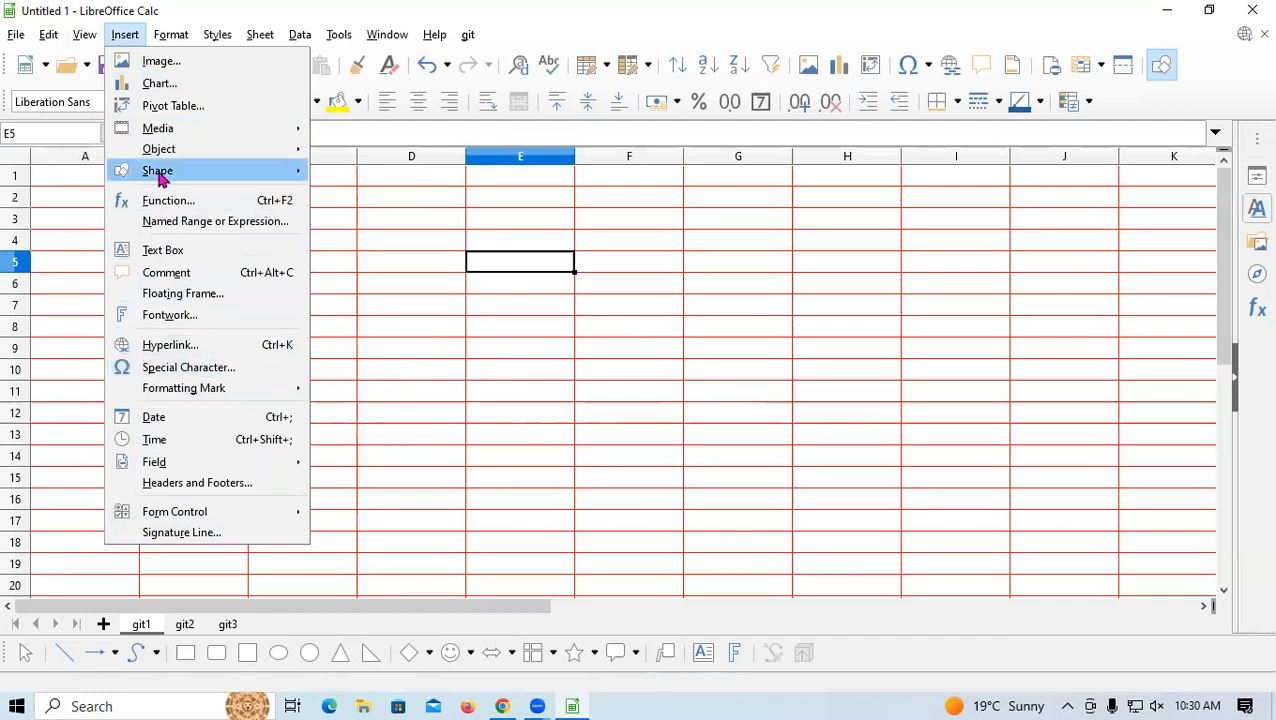
pyautogui.moveTo(171, 34)
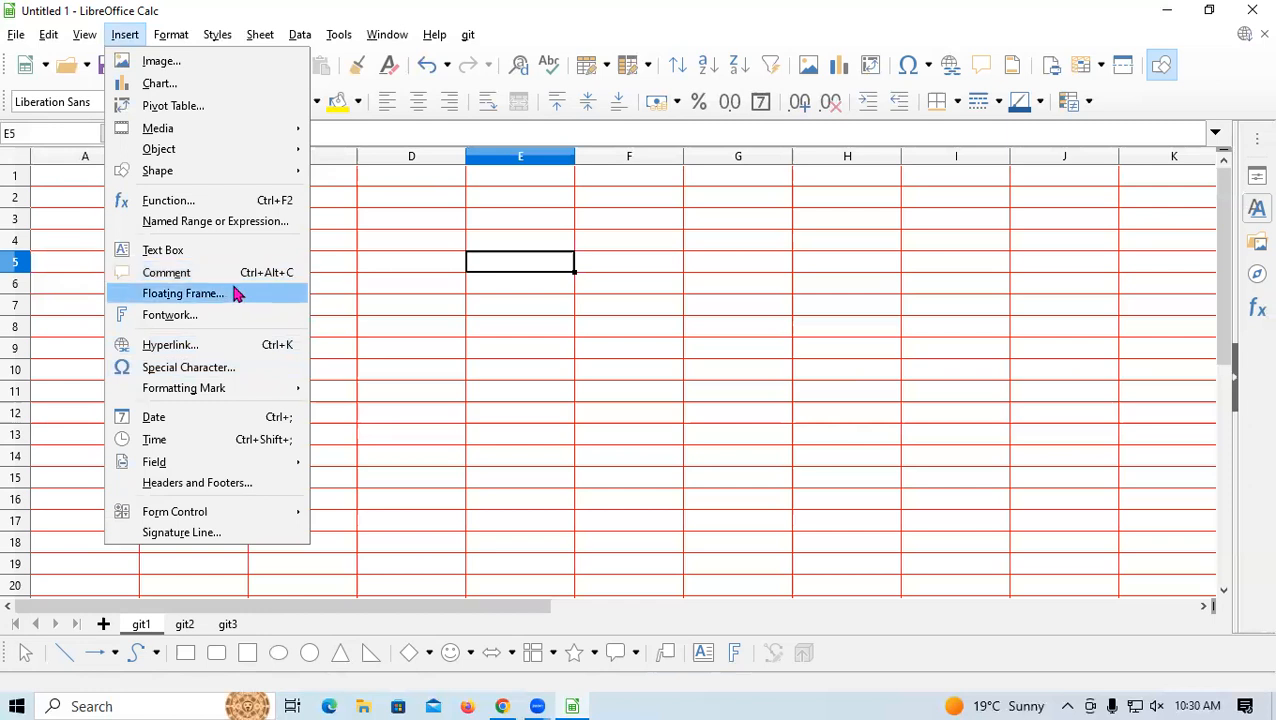
pyautogui.click(212, 200)
# Browse the Edit and View menus, then open the Fontwork Gallery from Insert
pyautogui.click(16, 34)
pyautogui.click(48, 36)
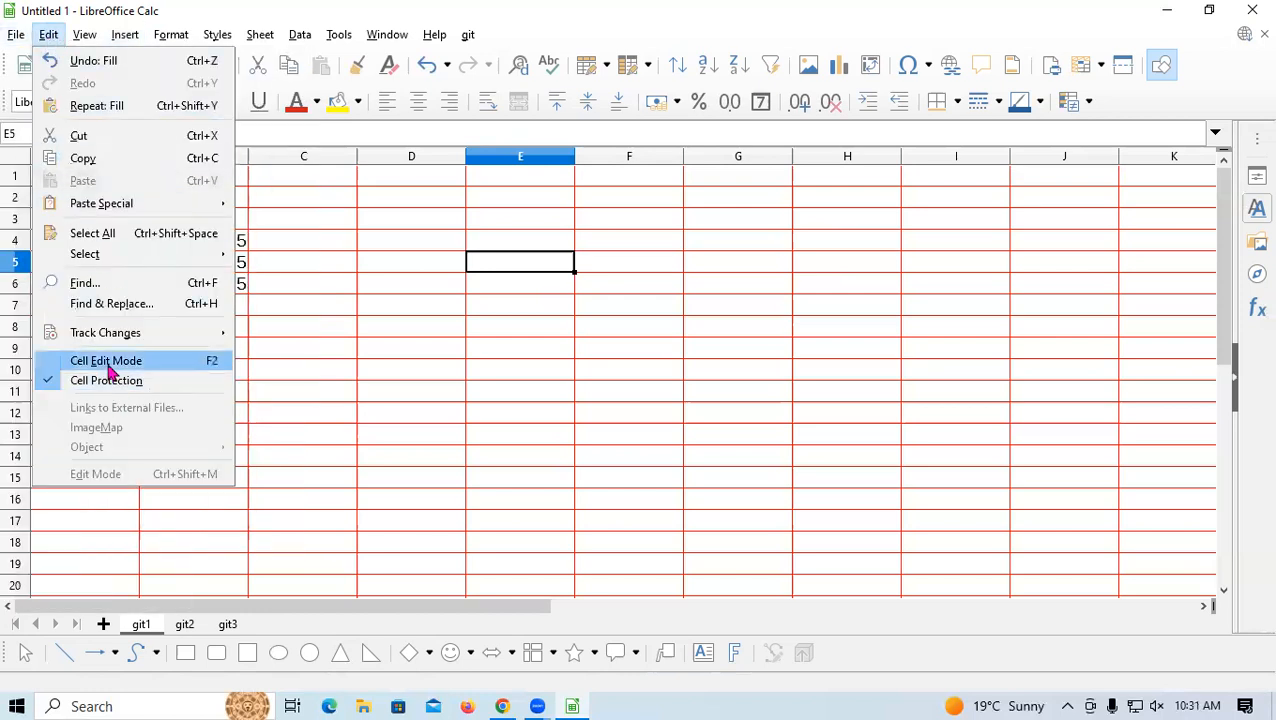
pyautogui.moveTo(84, 34)
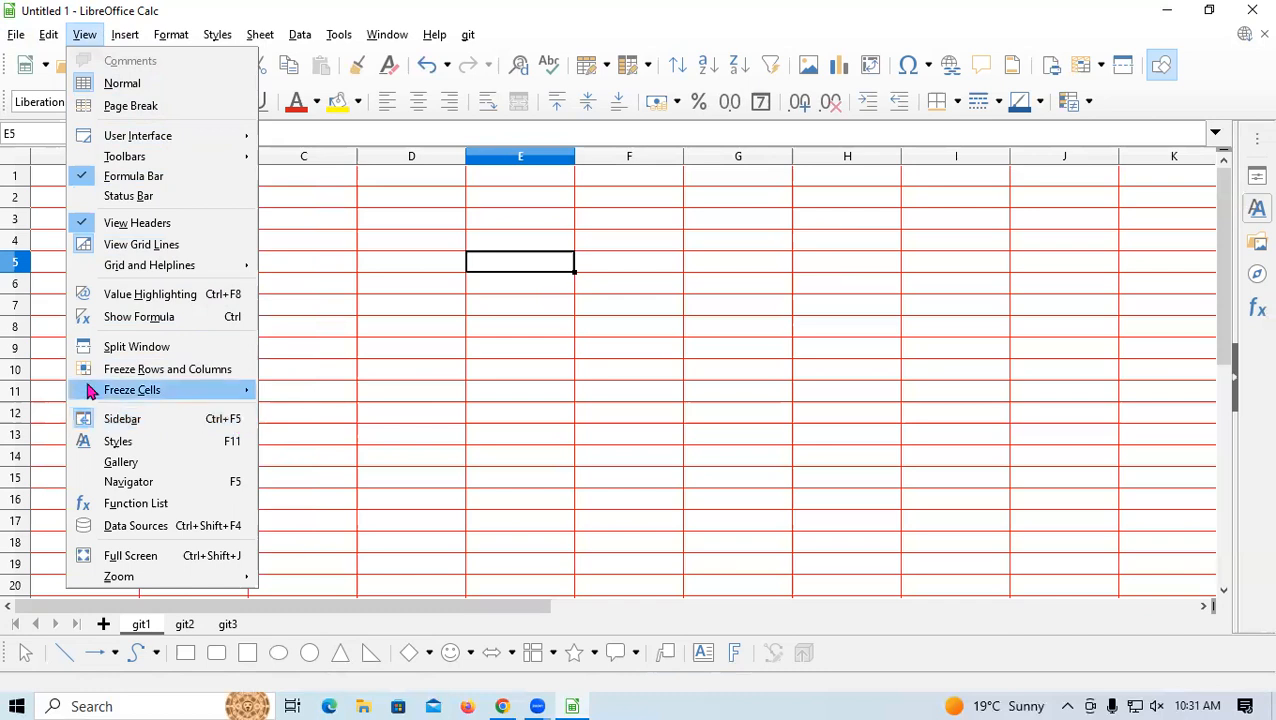
pyautogui.moveTo(125, 38)
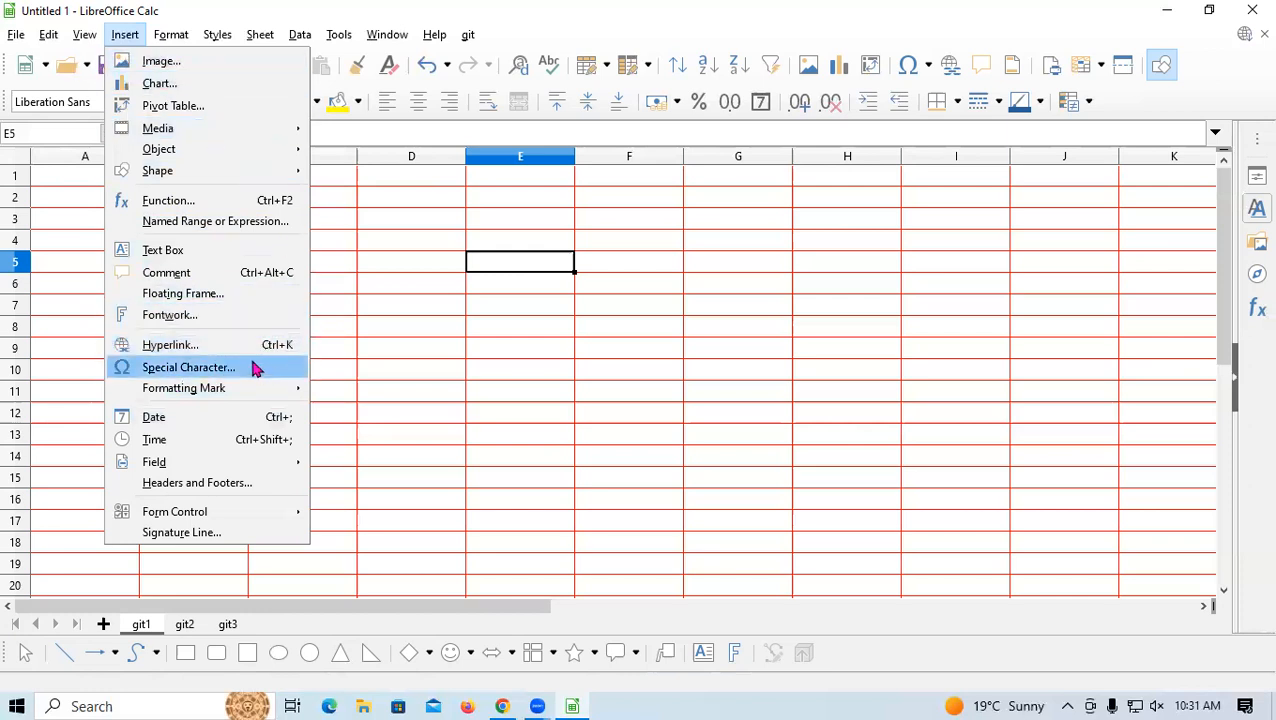
pyautogui.click(206, 322)
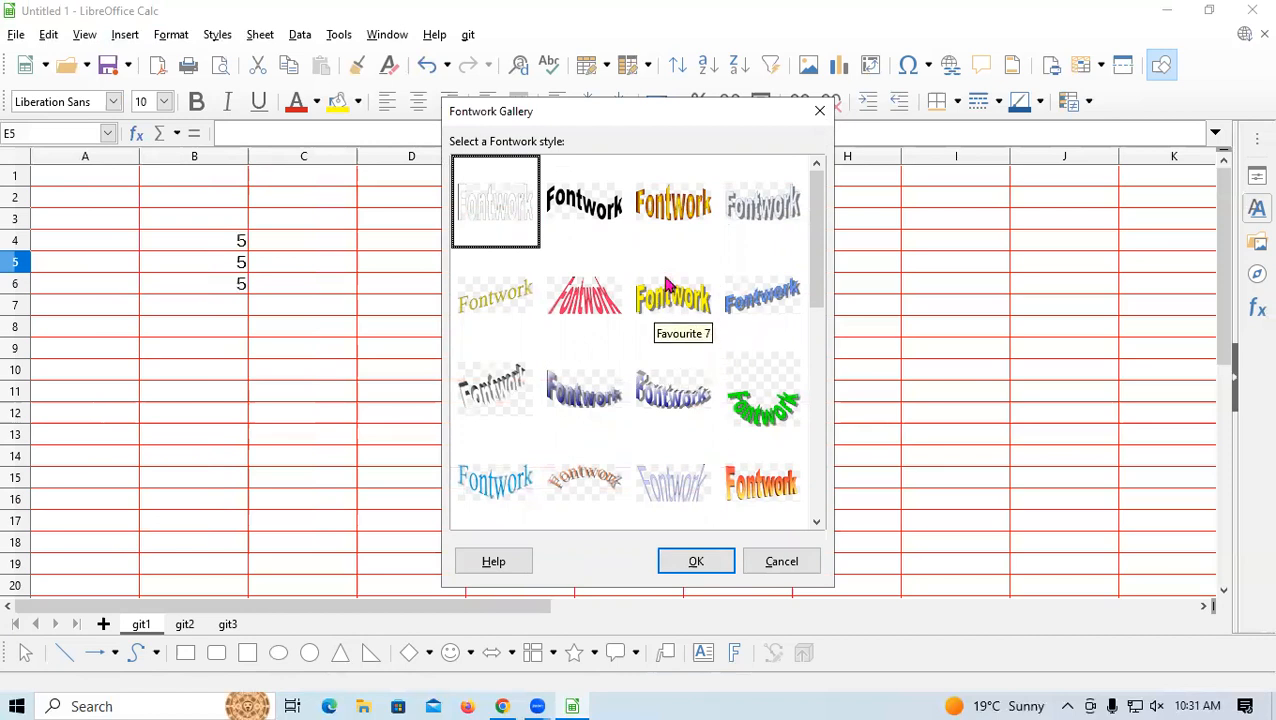
# Close the Fontwork Gallery without choosing a style and look through the Format and Insert menus
pyautogui.click(820, 111)
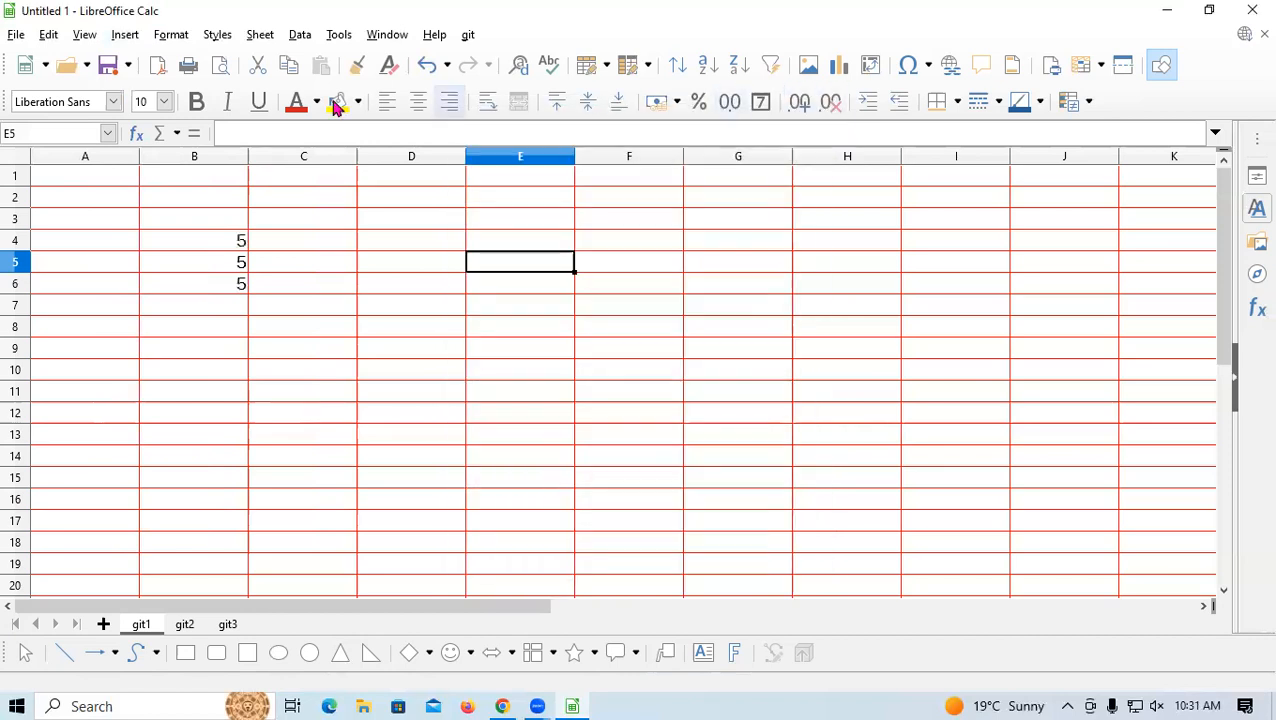
pyautogui.click(128, 36)
pyautogui.moveTo(171, 34)
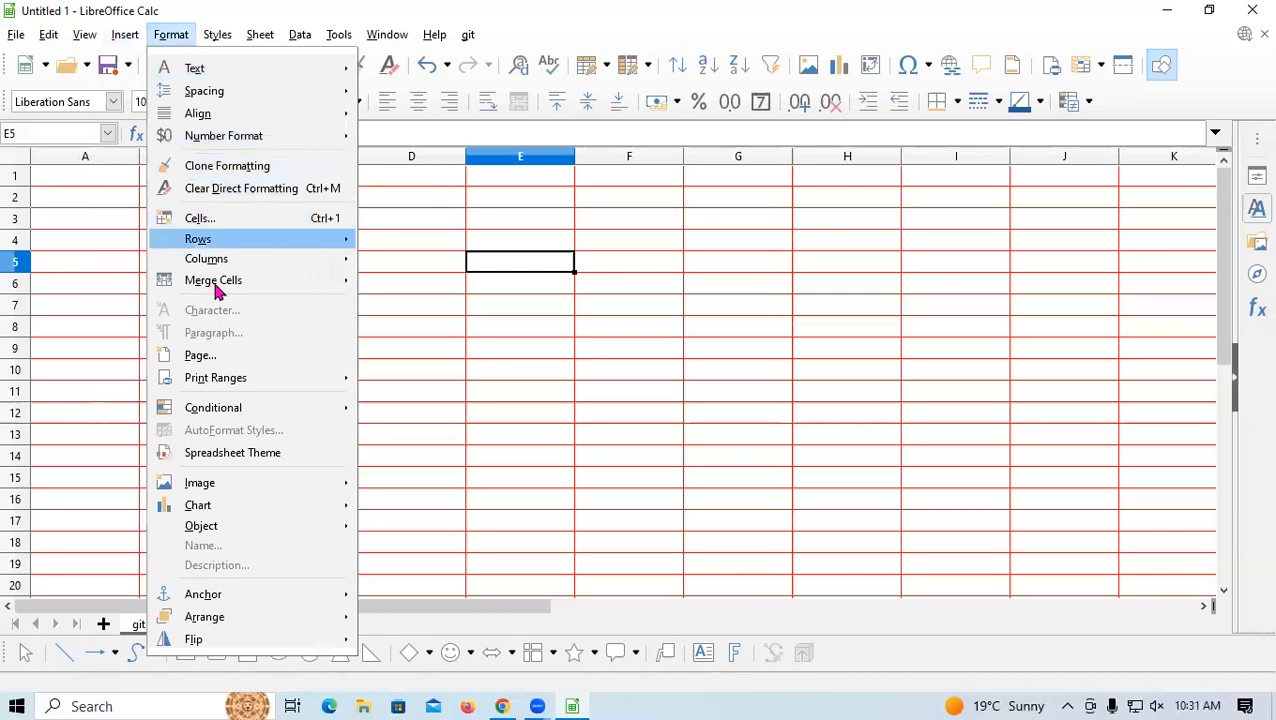
pyautogui.moveTo(125, 34)
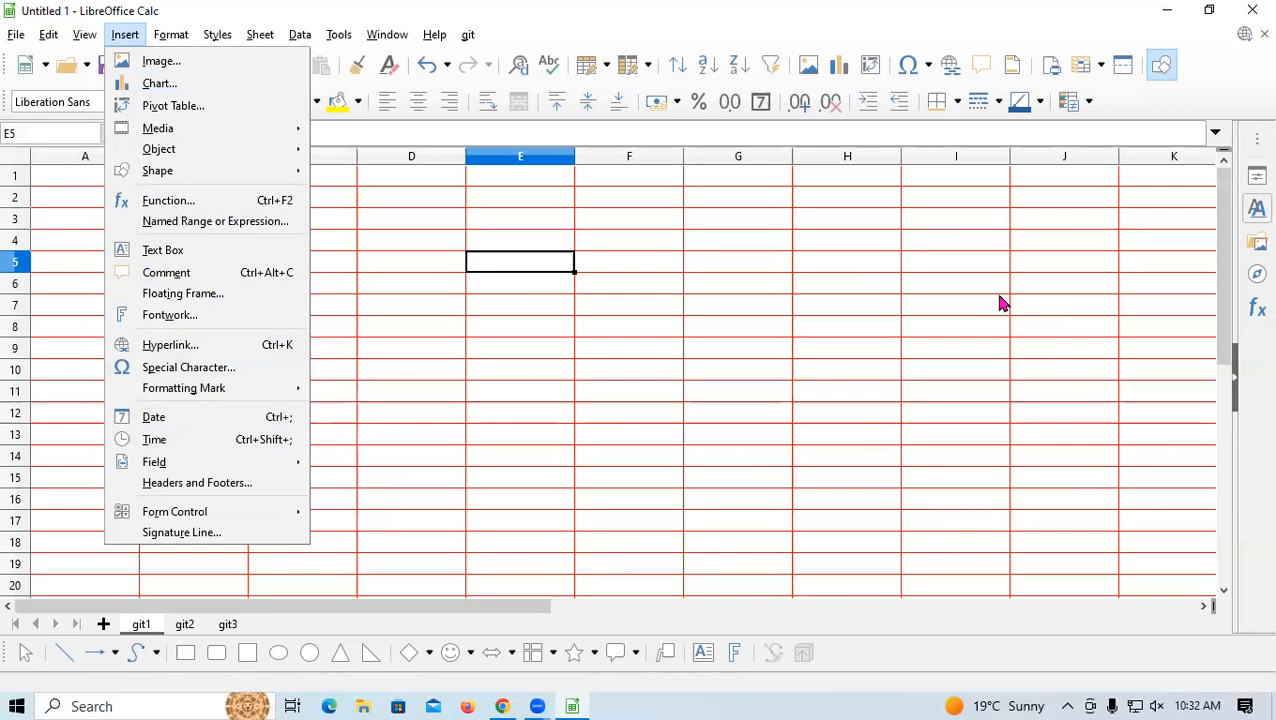
# Insert today's date, 12/17/22, into cell E5 with Ctrl+;
pyautogui.click(665, 383)
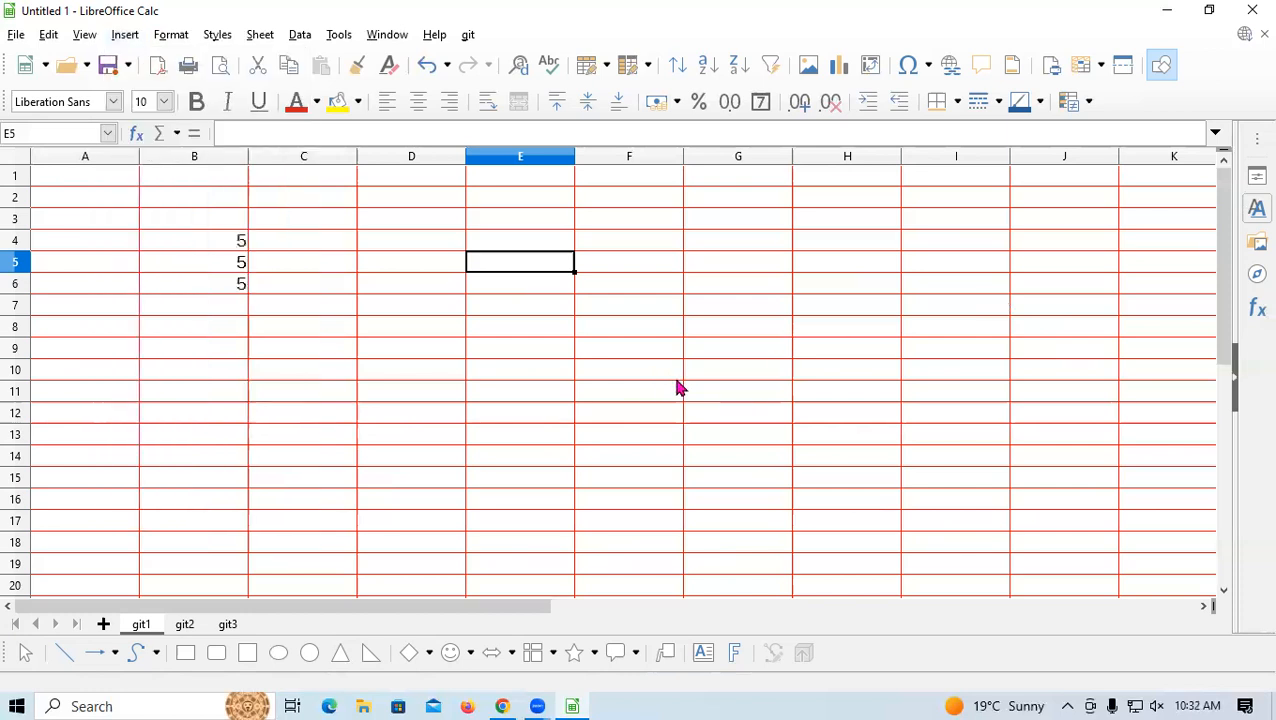
pyautogui.hotkey('ctrl', ';')
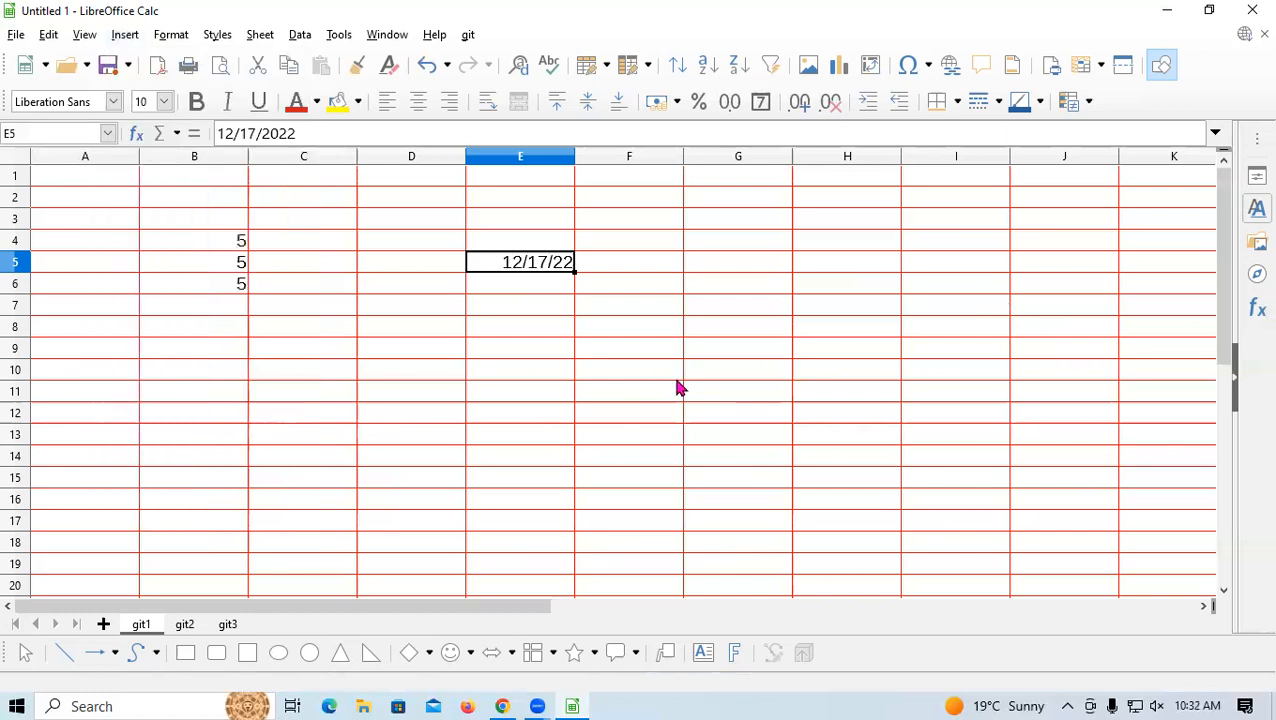
pyautogui.press('Return')
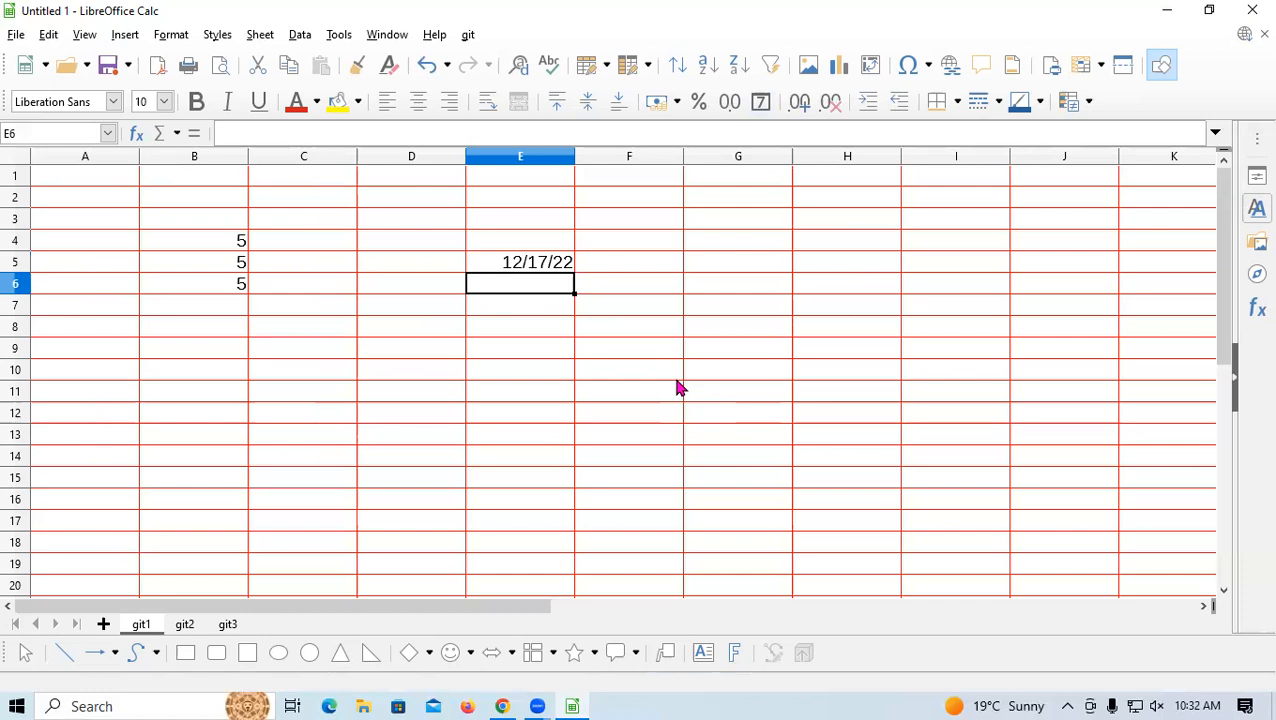
# Put the current time, 10:32:53 AM, into E6 with Ctrl+Shift+; and show the Insert menu
pyautogui.hotkey('ctrl', 'shift', ';')
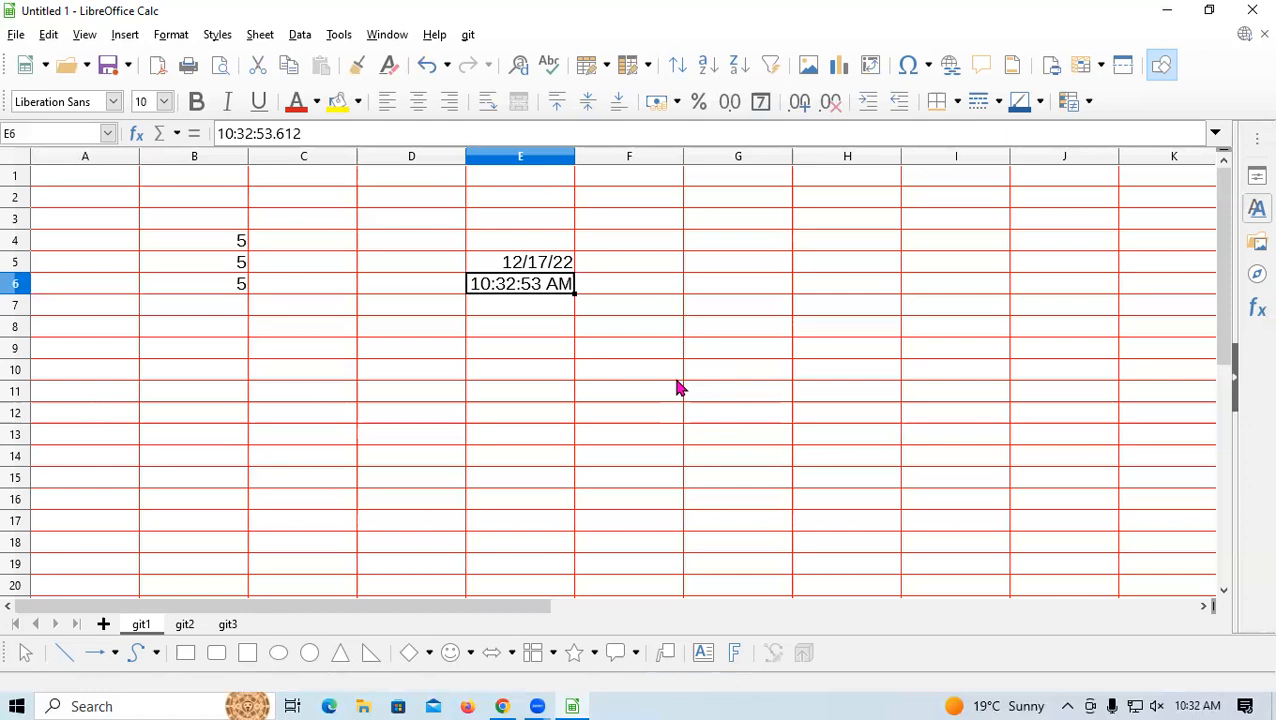
pyautogui.press('Return')
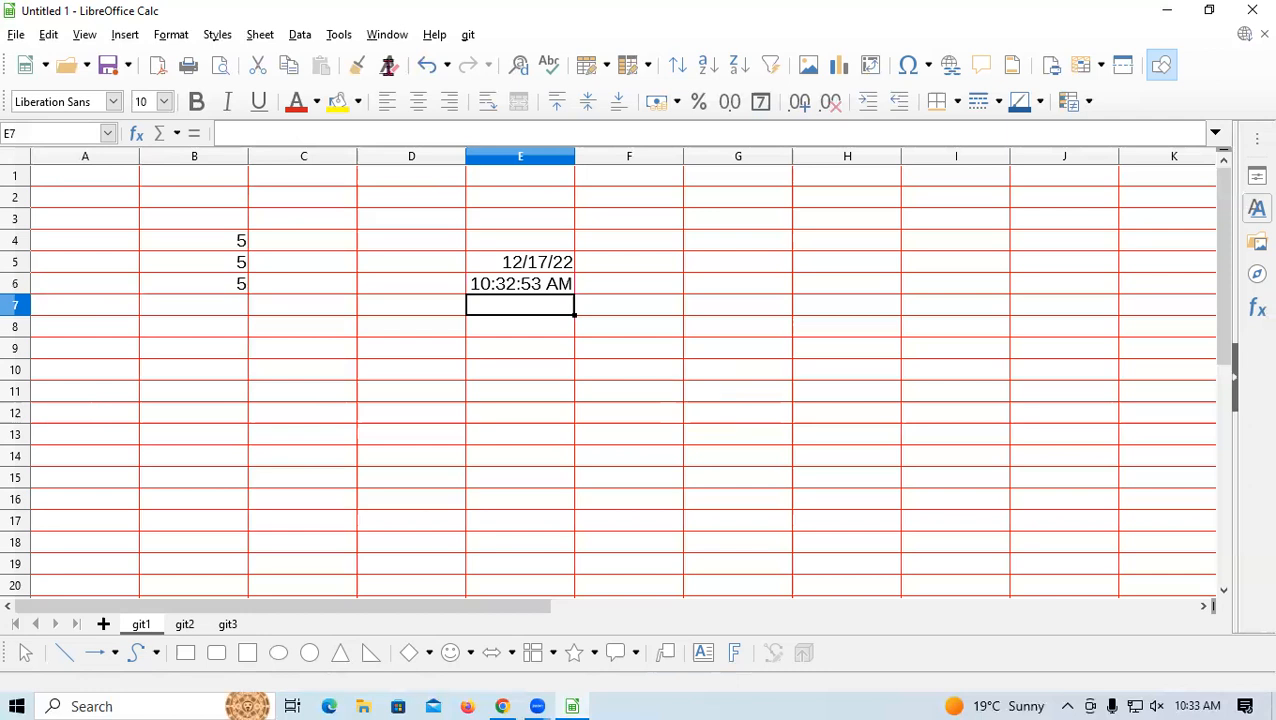
pyautogui.click(120, 36)
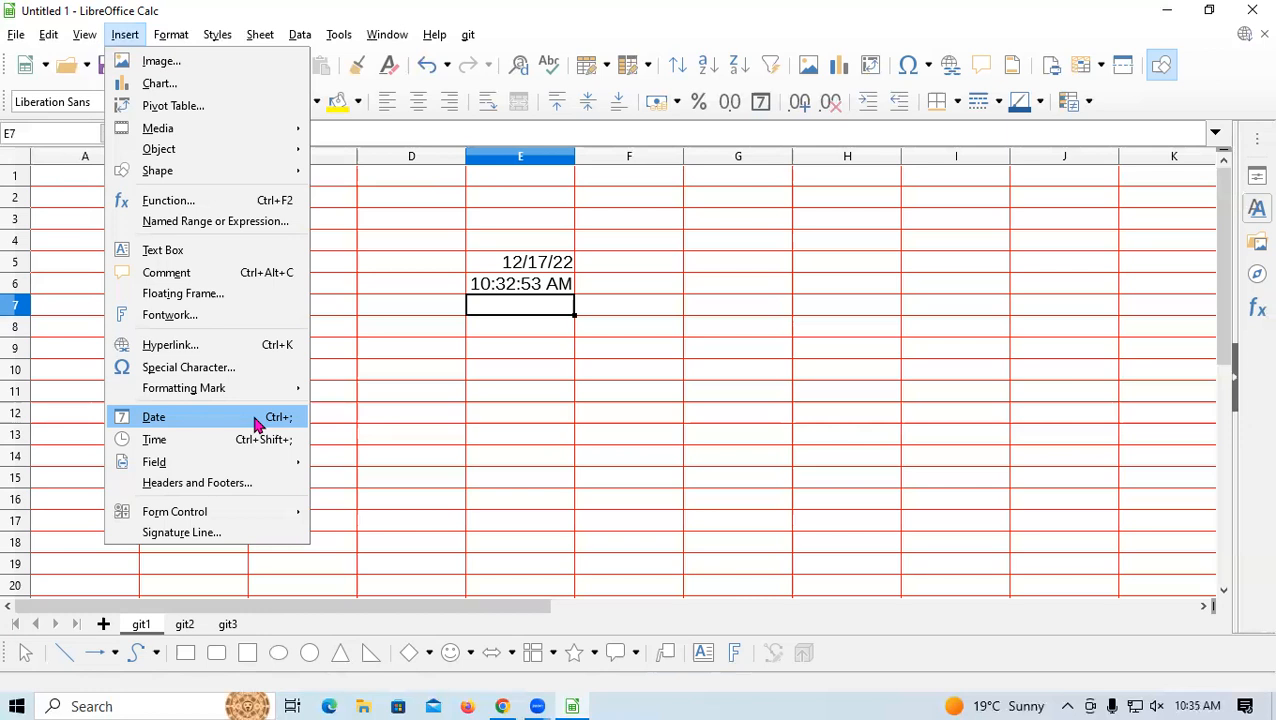
# Dismiss the Insert menu without adding anything, leaving E7 empty
pyautogui.click(608, 383)
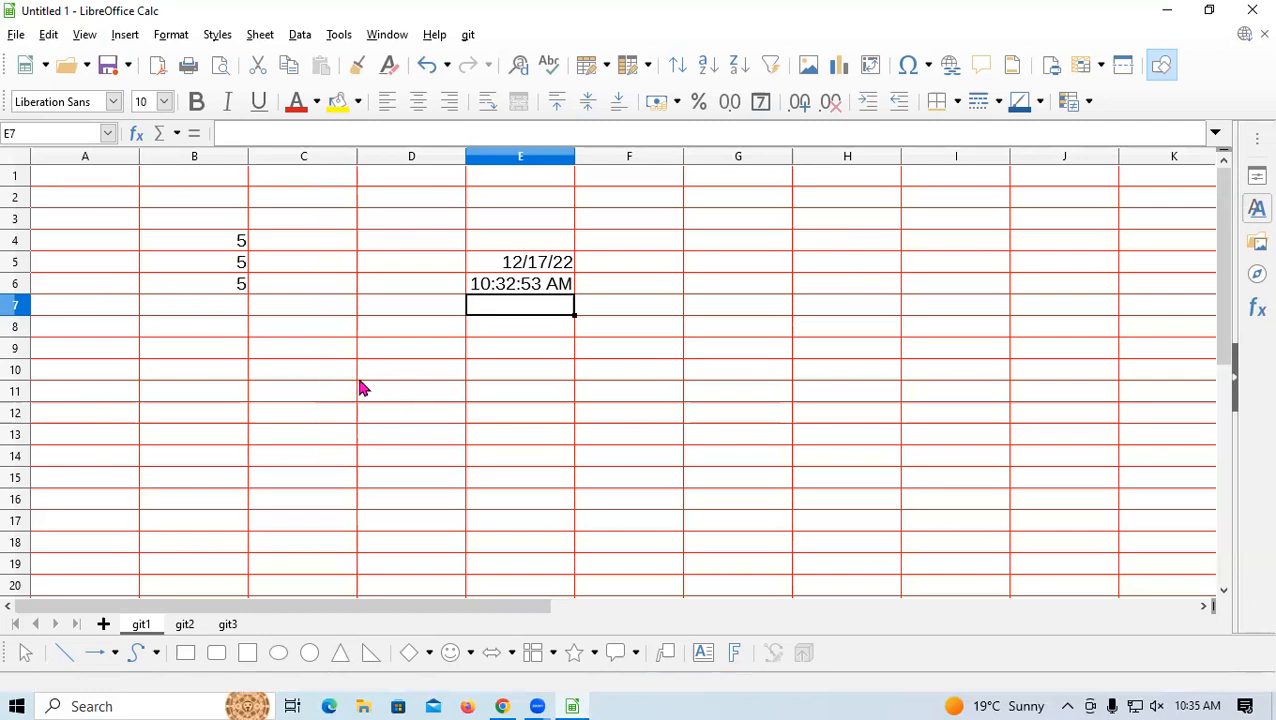
# Select the date and time cells E5:E6 and bring up the Insert menu
pyautogui.click(347, 441)
pyautogui.click(872, 400)
pyautogui.click(1034, 310)
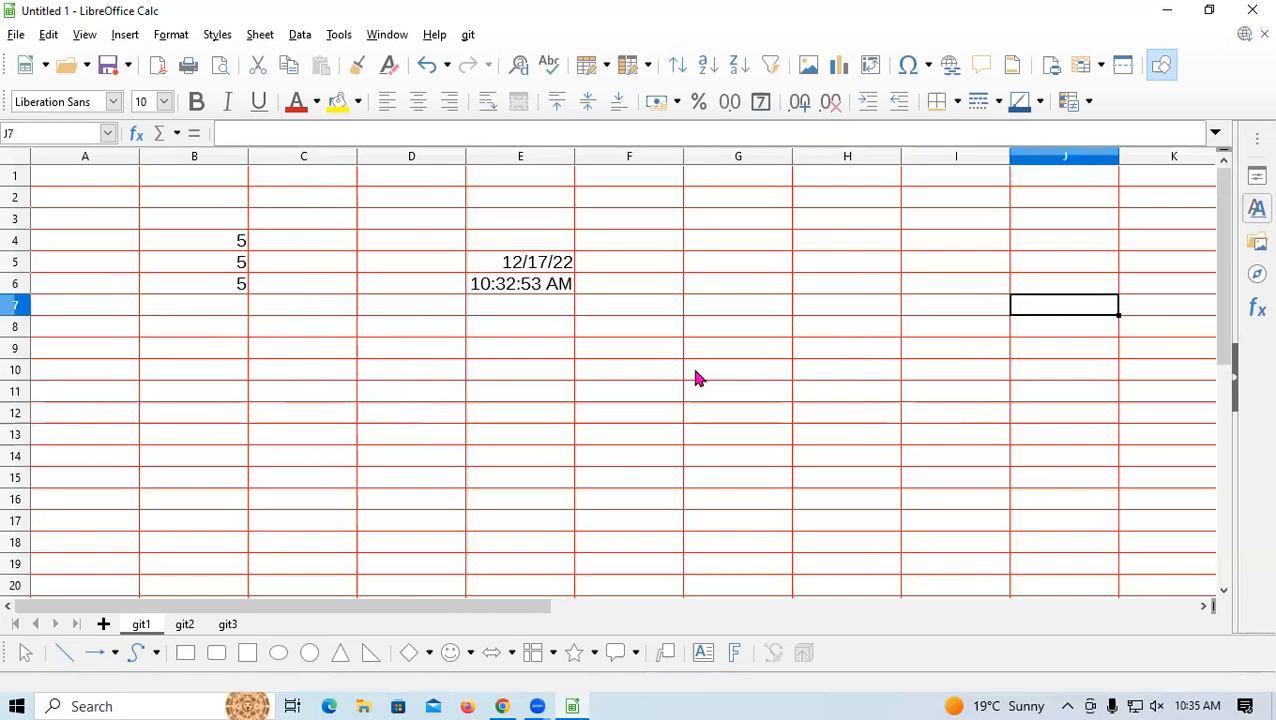
pyautogui.moveTo(513, 266); pyautogui.dragTo(519, 297)
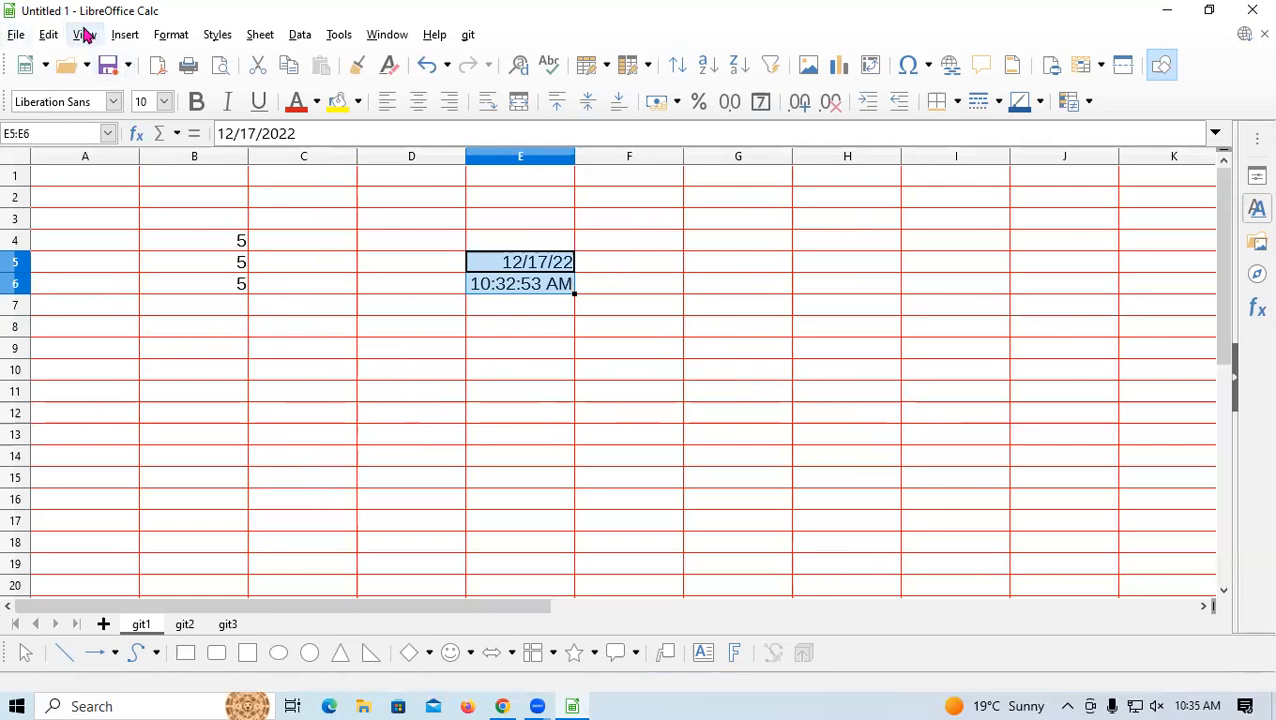
pyautogui.click(126, 38)
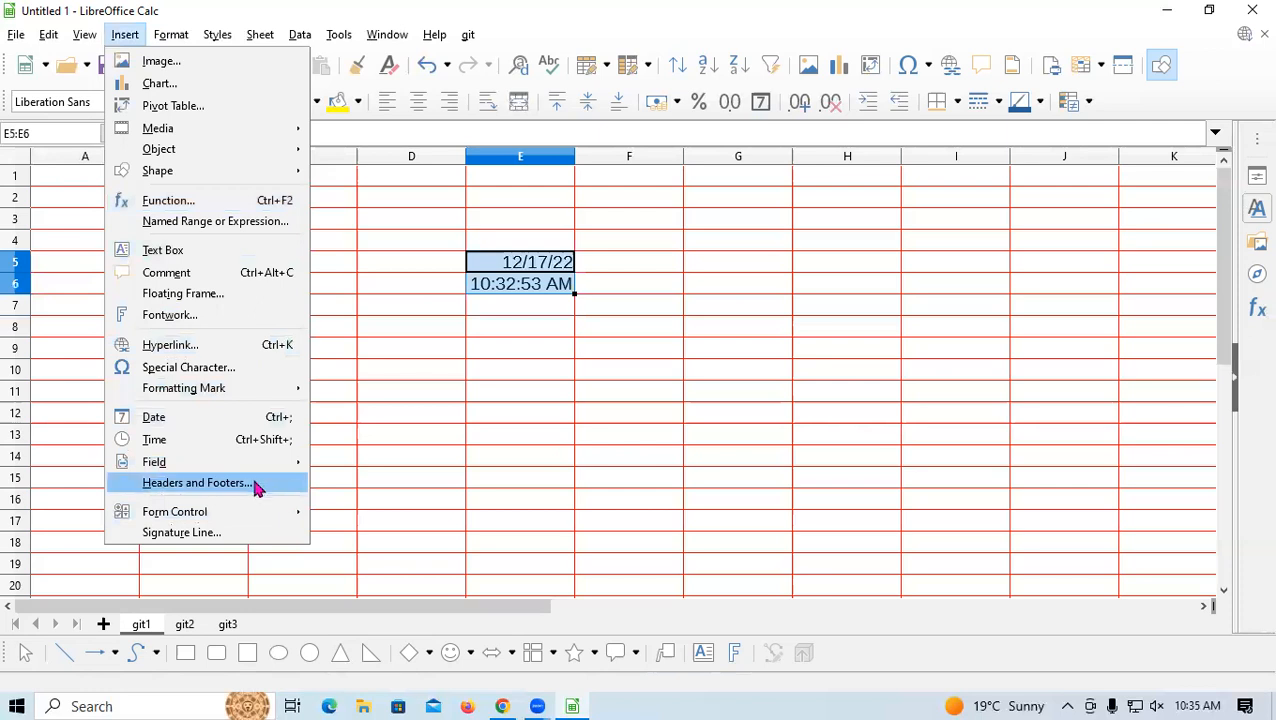
# Browse the Insert, Format and Sheet menus without choosing anything, then bring the Format menu back up
pyautogui.moveTo(214, 524)
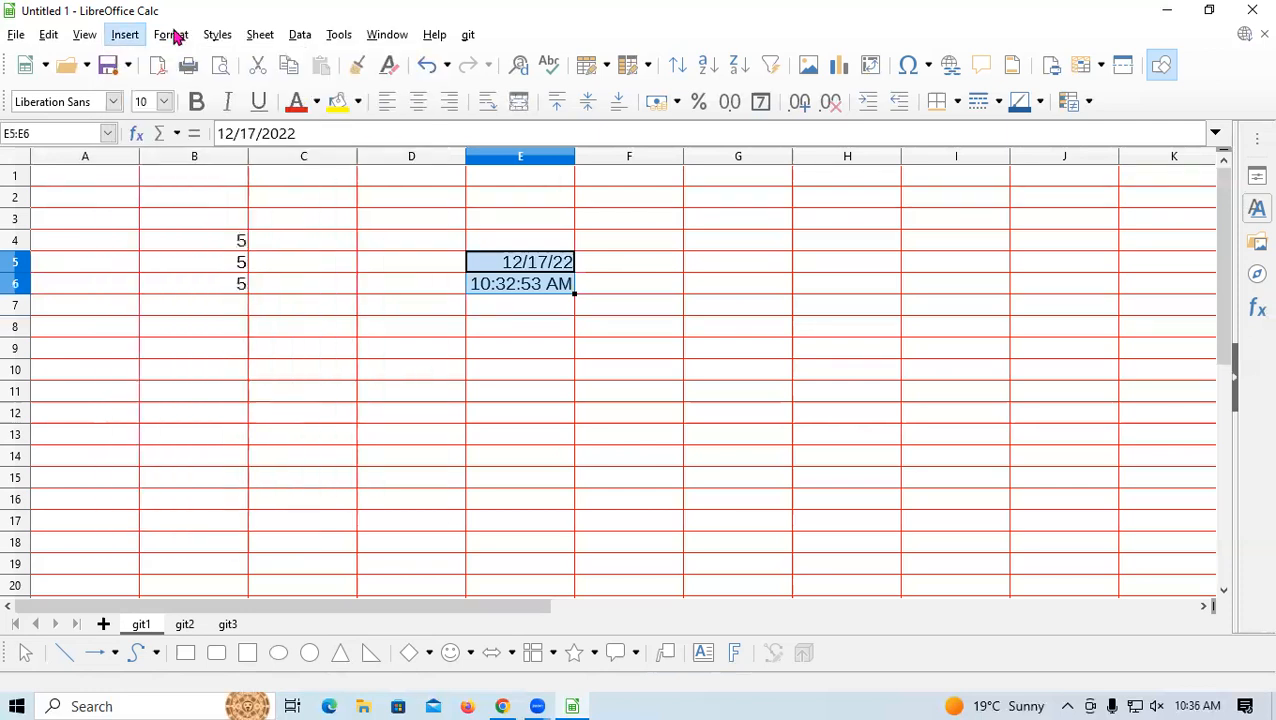
pyautogui.moveTo(174, 37)
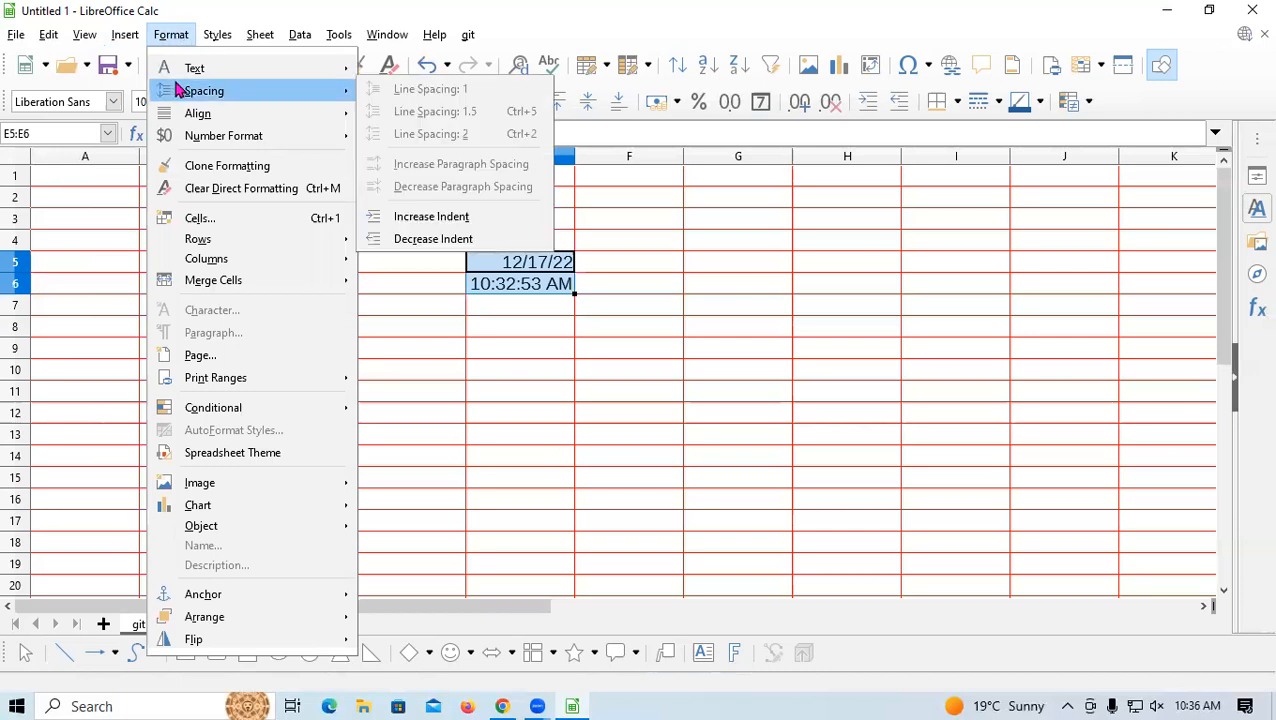
pyautogui.moveTo(195, 70)
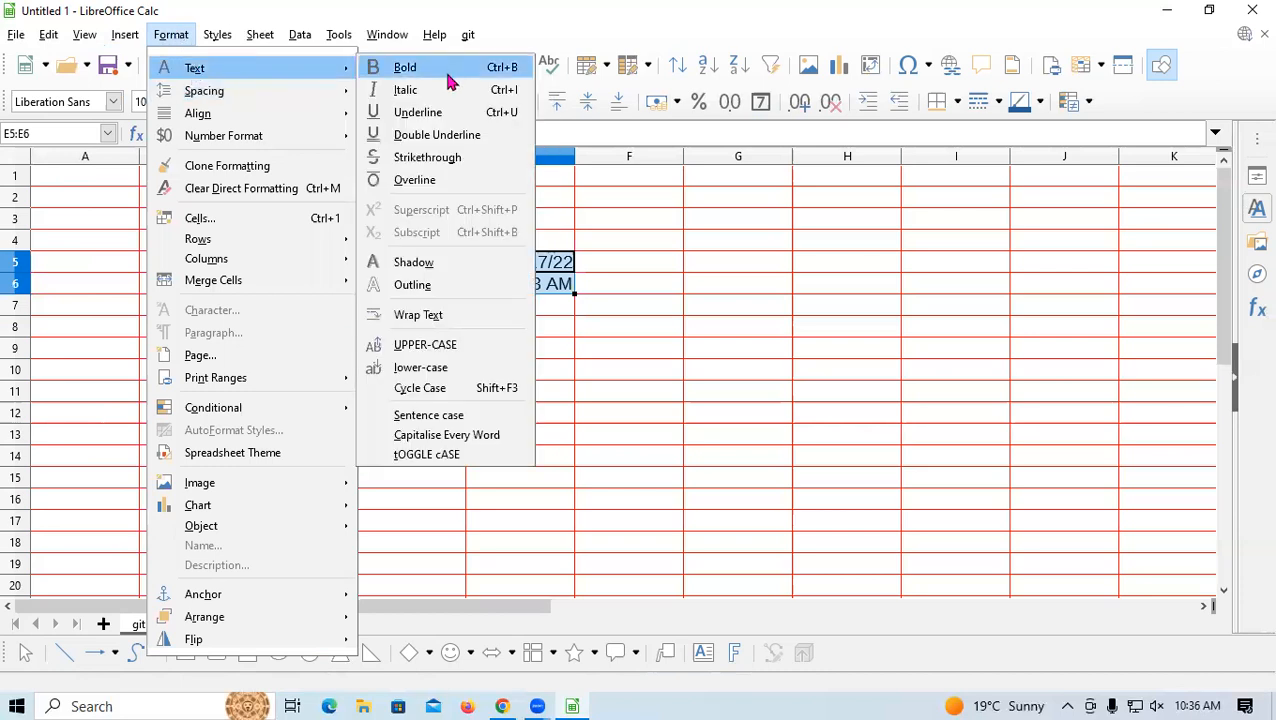
pyautogui.moveTo(260, 34)
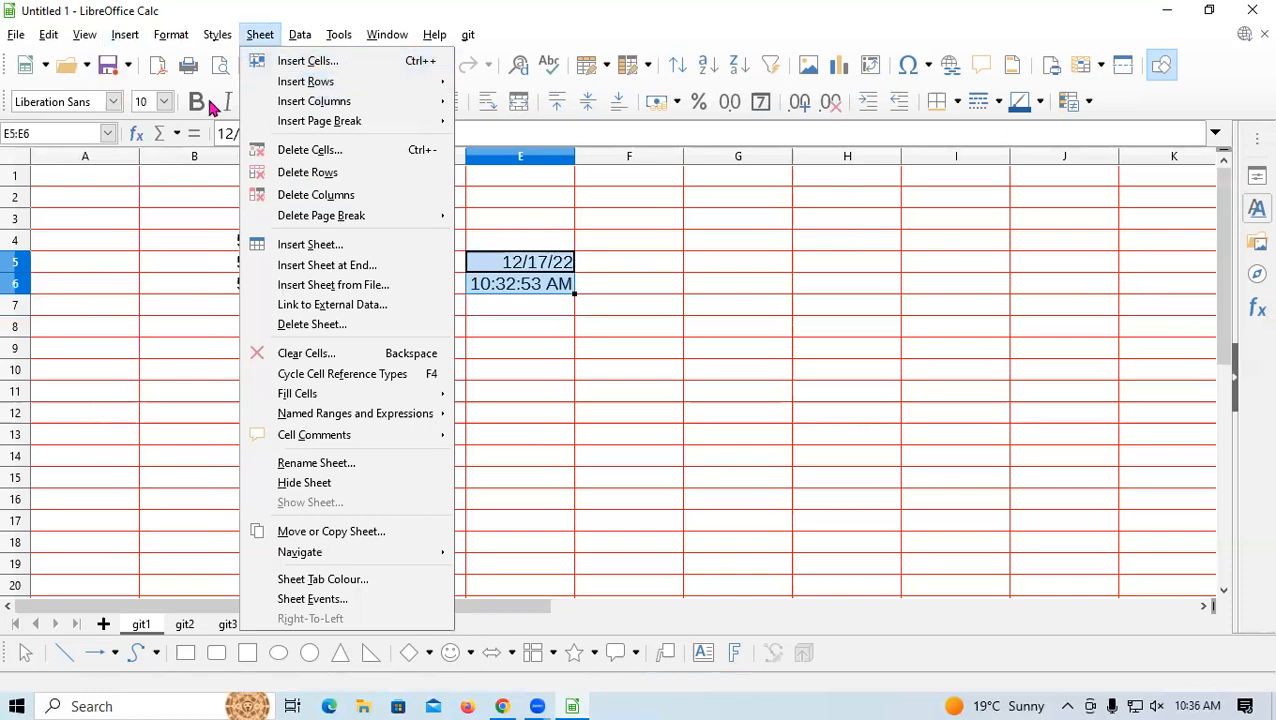
pyautogui.click(1112, 396)
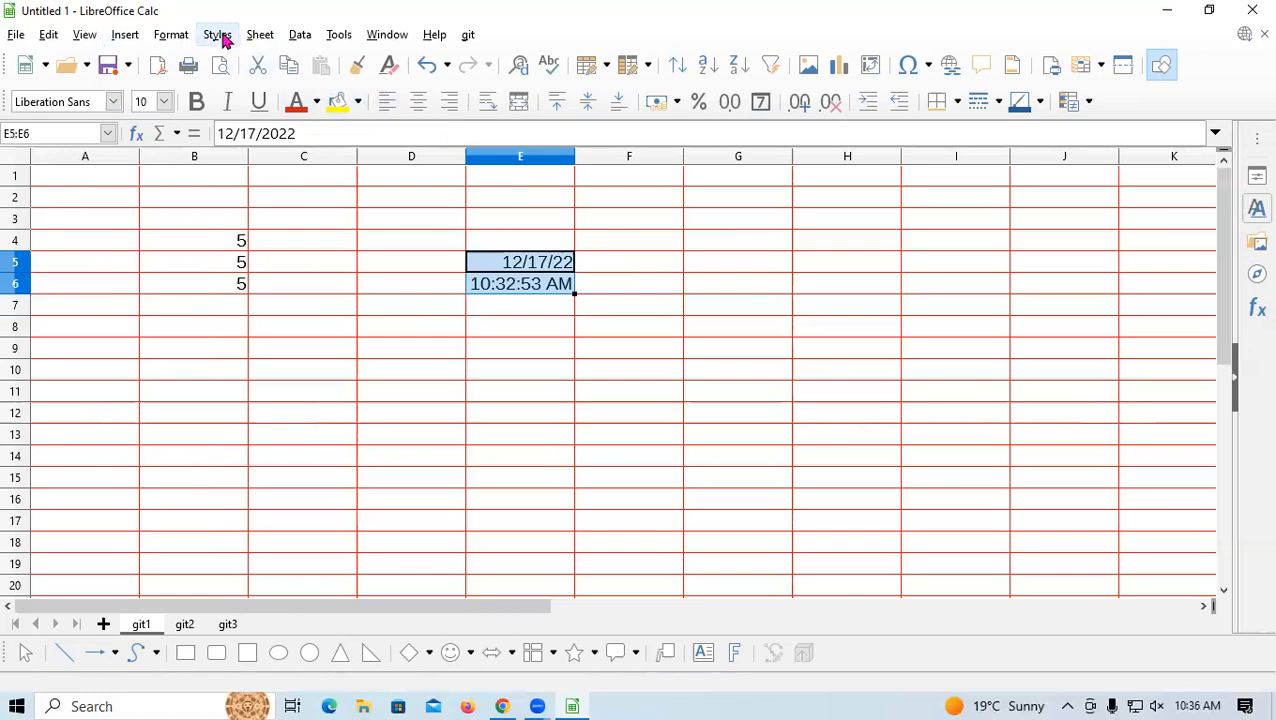
pyautogui.click(166, 40)
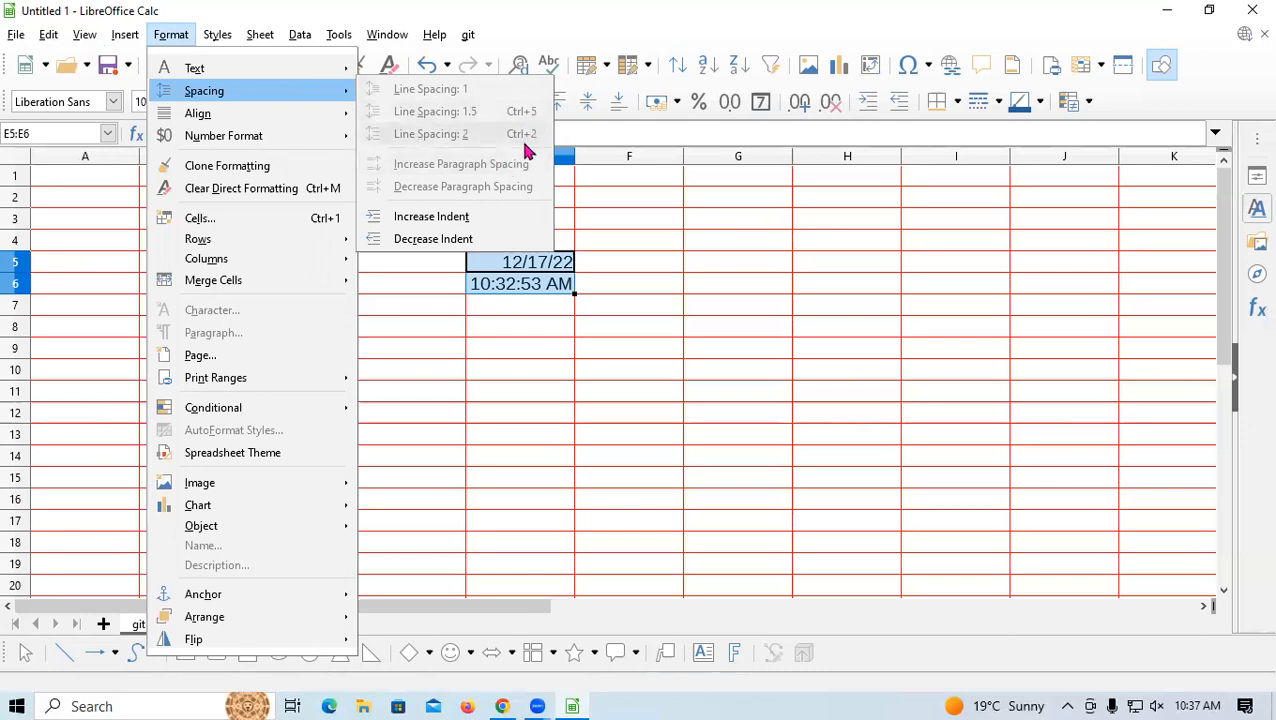
pyautogui.moveTo(252, 122)
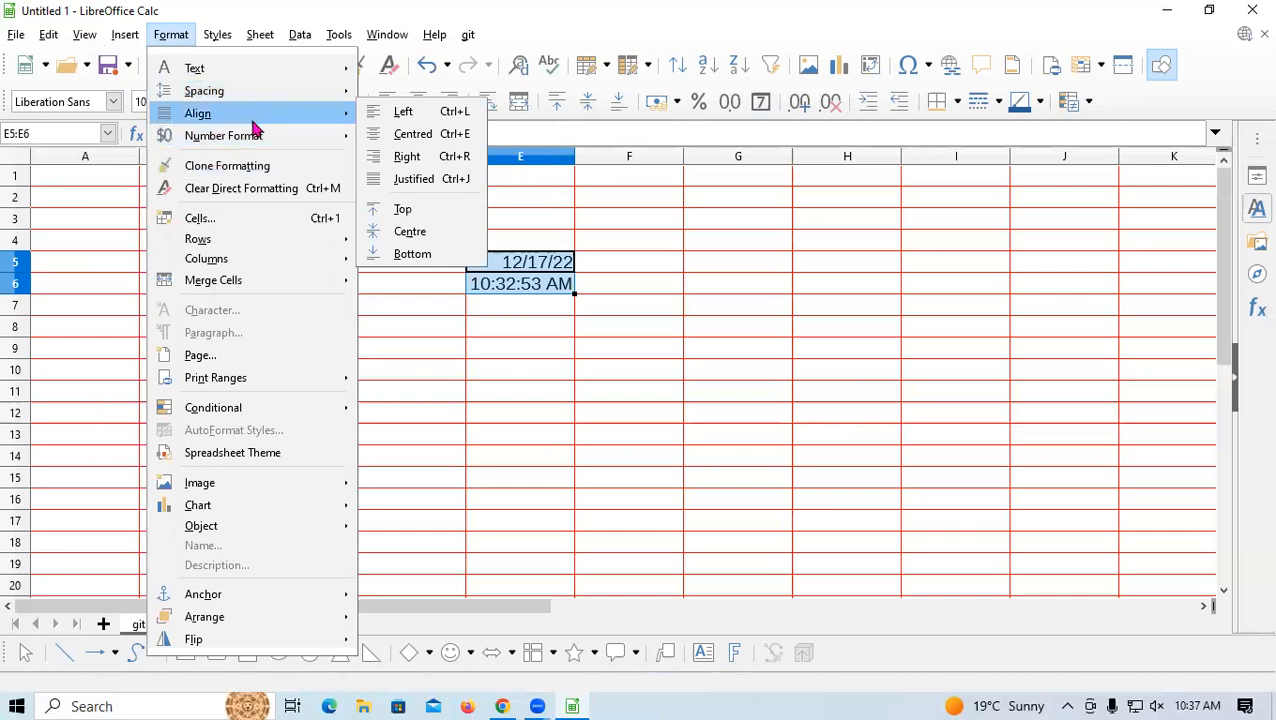
pyautogui.moveTo(295, 135)
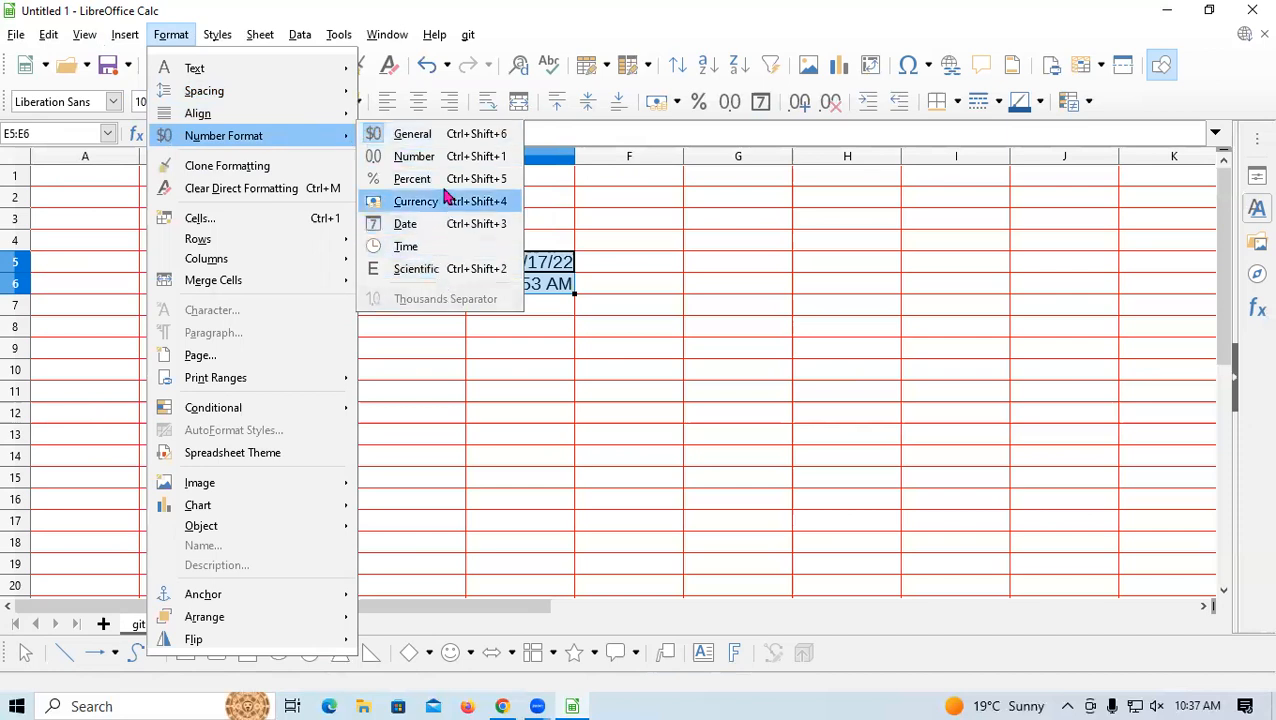
pyautogui.click(125, 34)
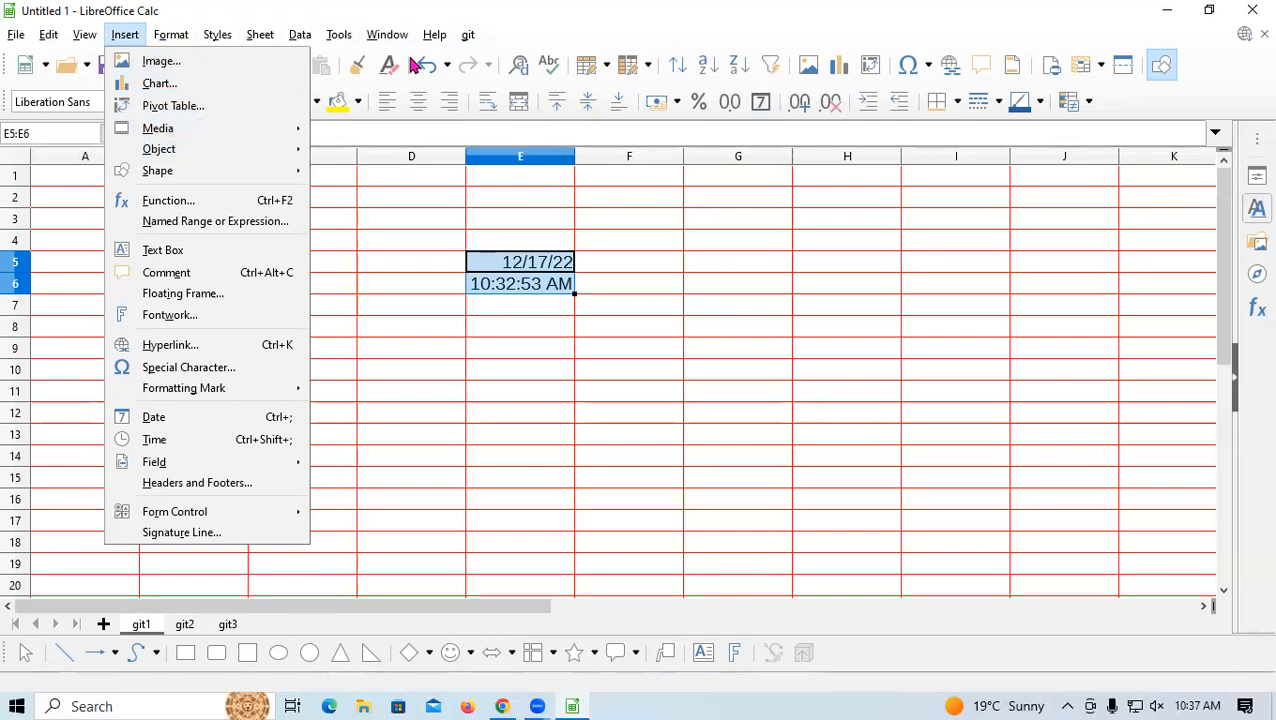
pyautogui.moveTo(171, 37)
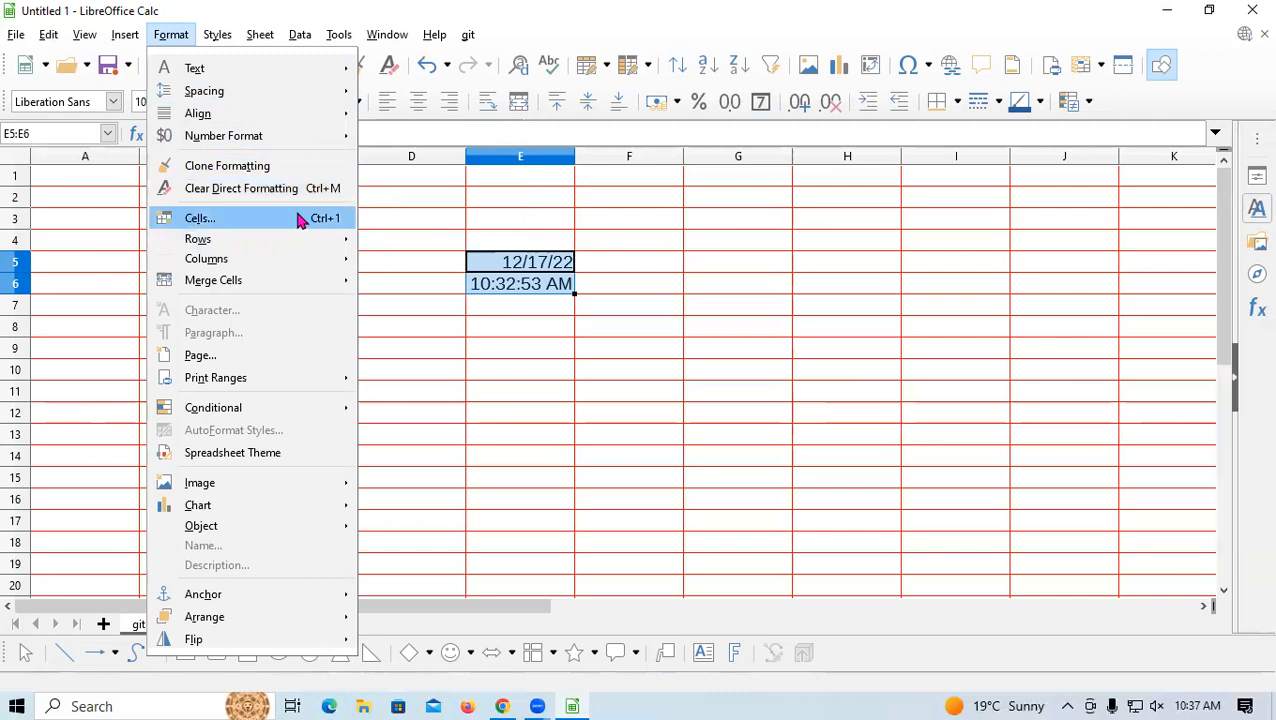
# Cancel Format Cells for E5:E6 and dismiss the Format menu, leaving 12/17/22 and 10:32:53 AM unchanged
pyautogui.press('Escape')
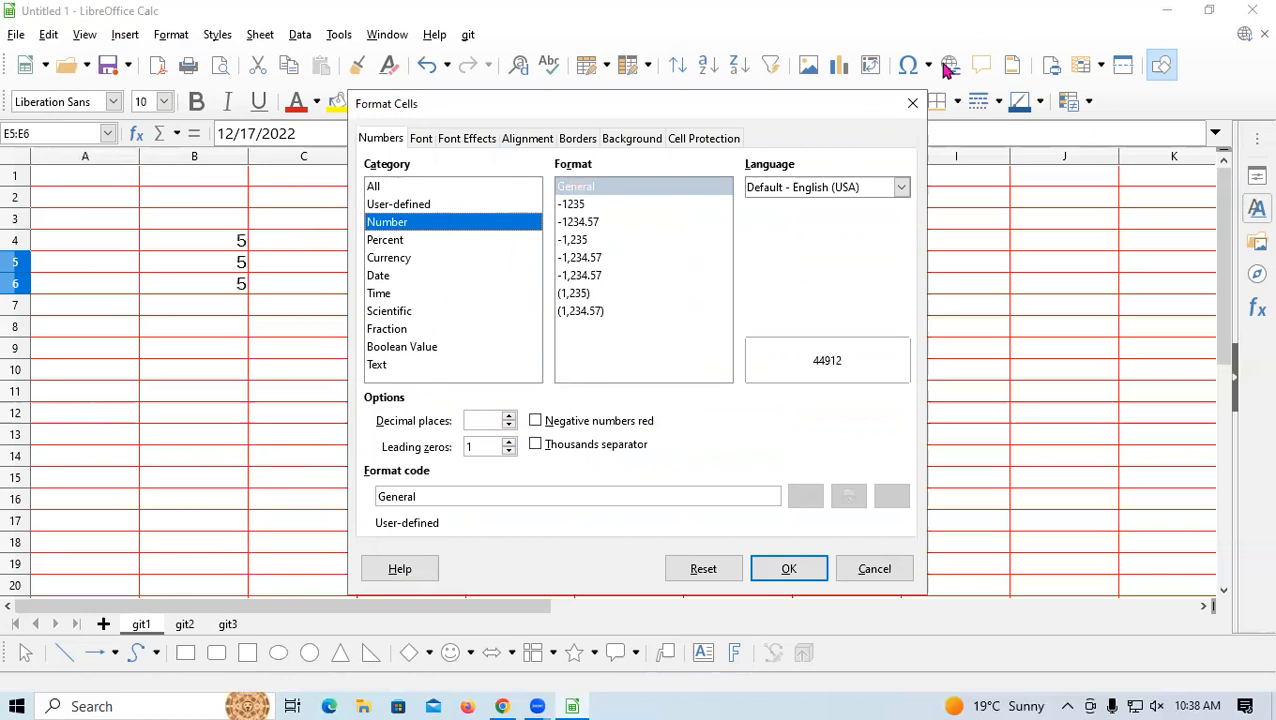
pyautogui.press('Escape')
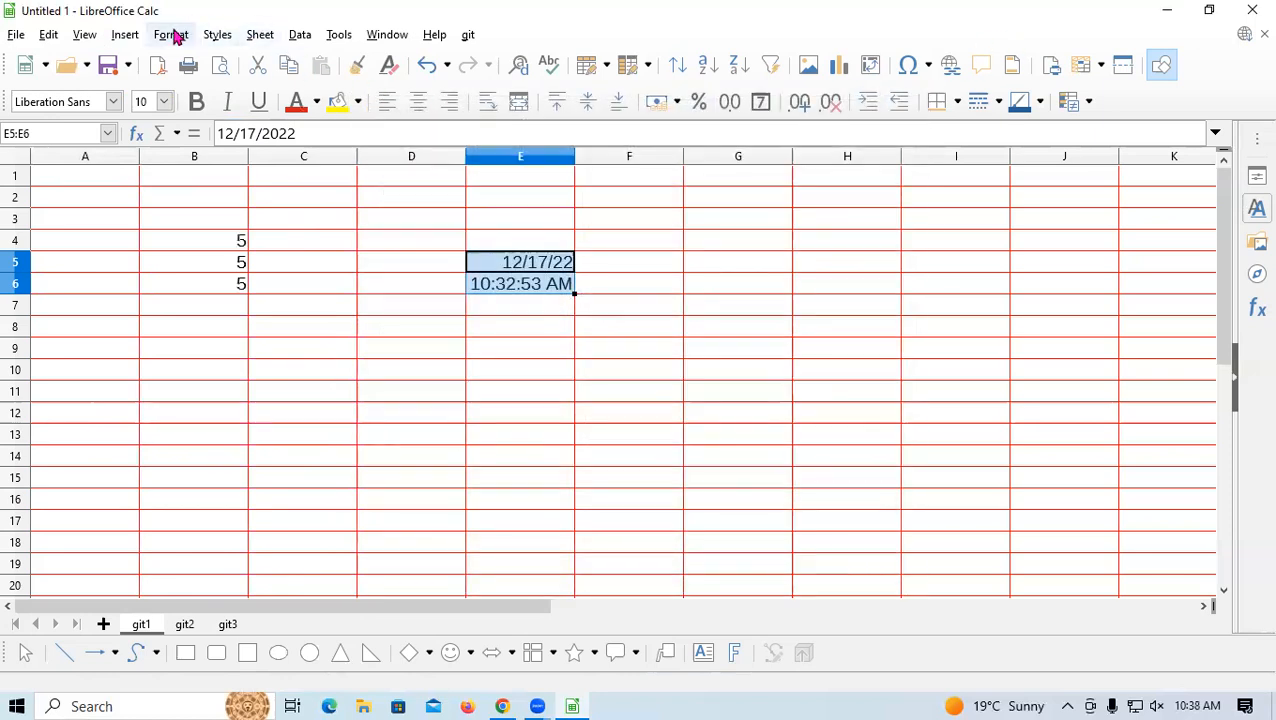
pyautogui.click(172, 34)
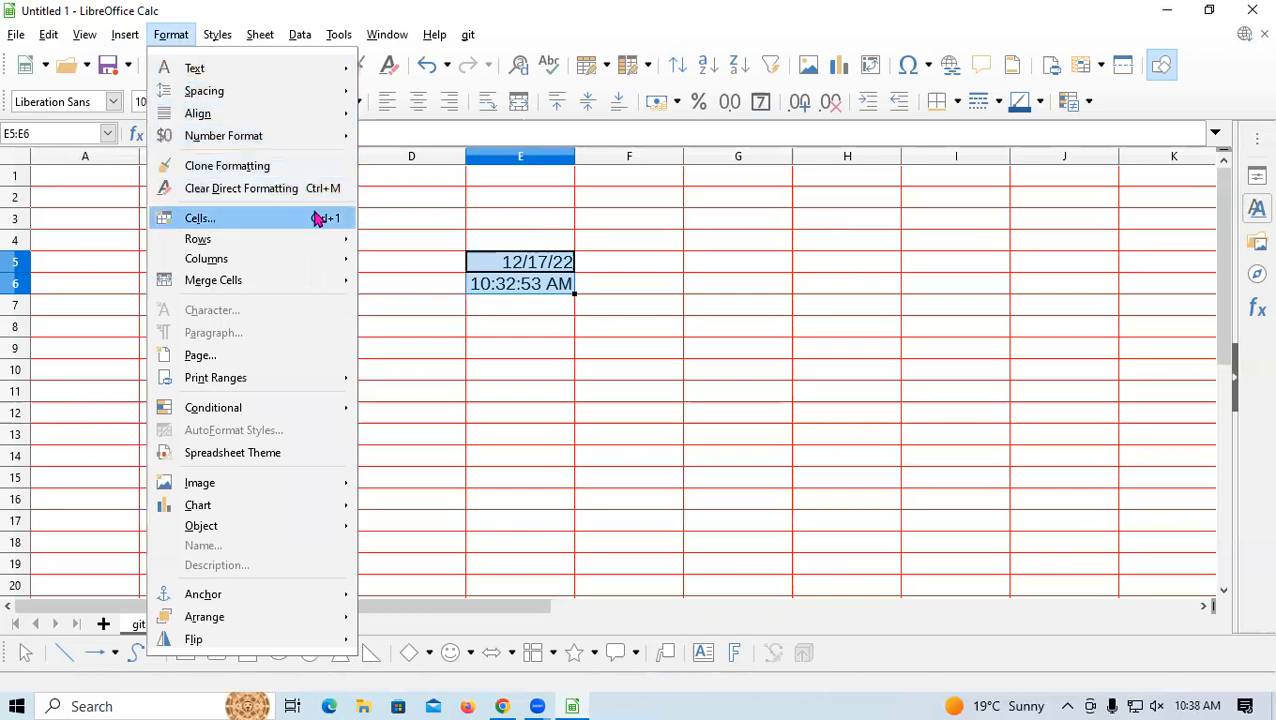
pyautogui.click(941, 344)
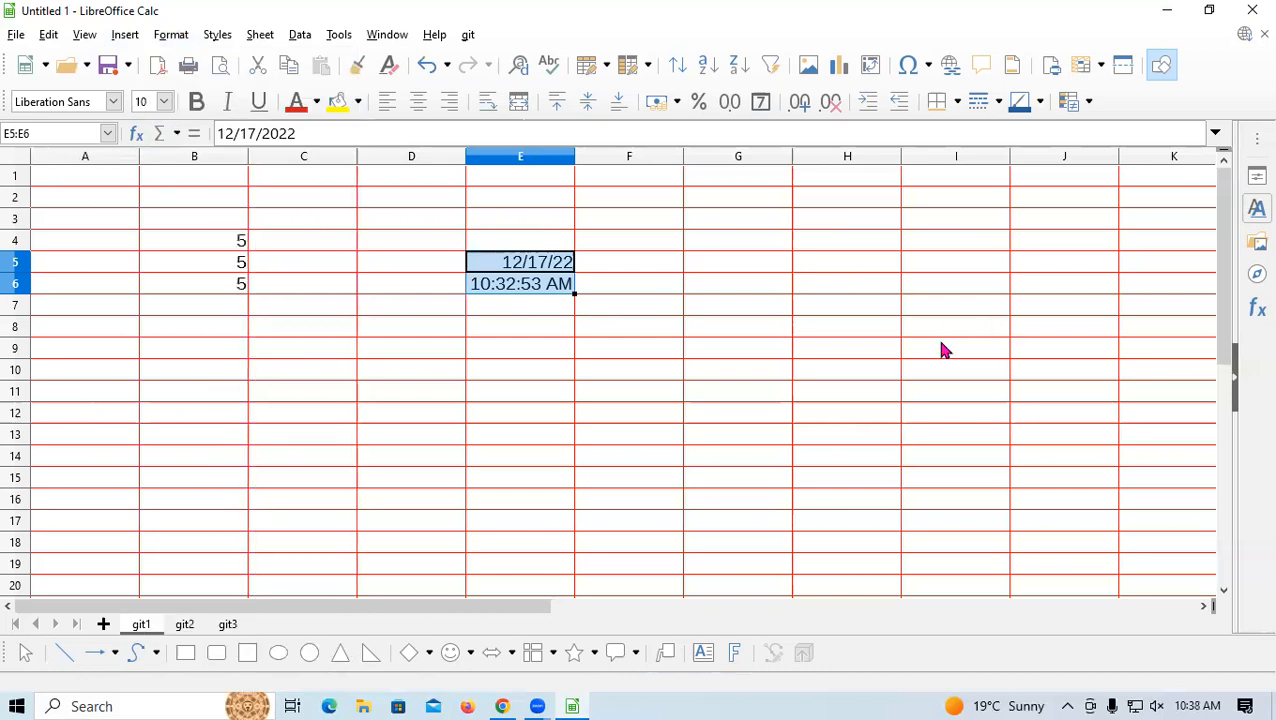
pyautogui.click(735, 220)
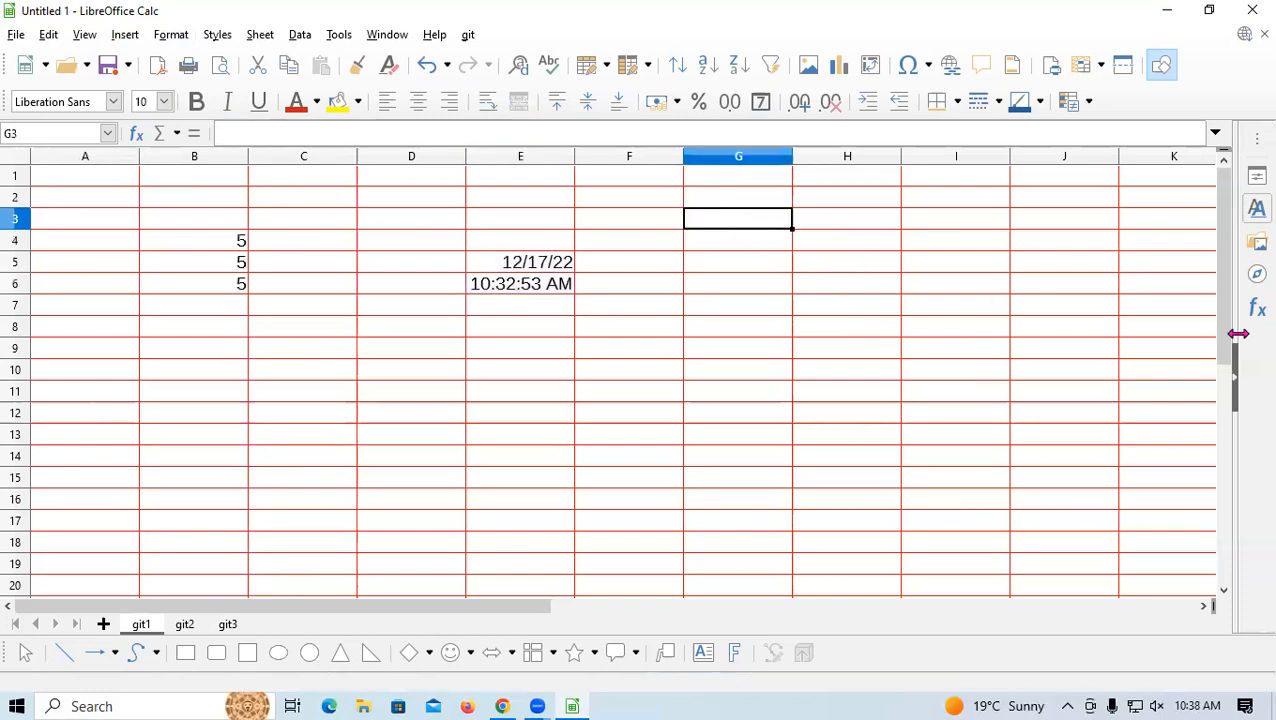
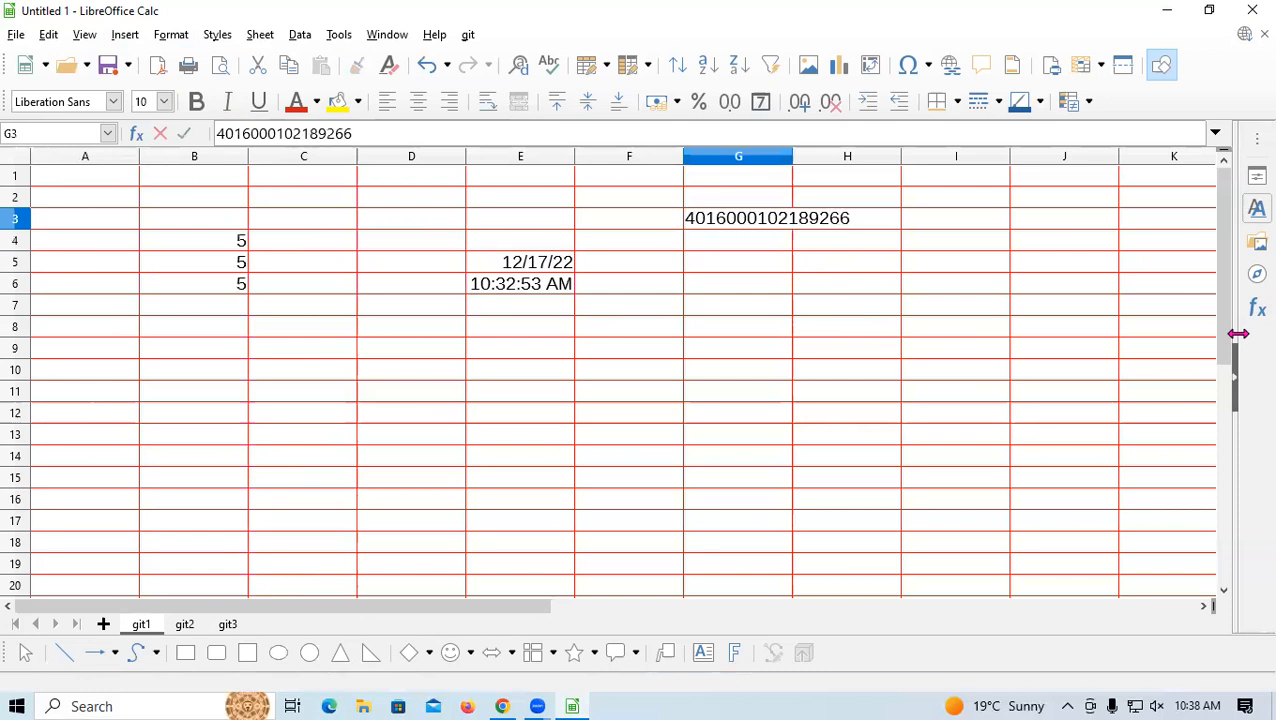
pyautogui.press('Return')
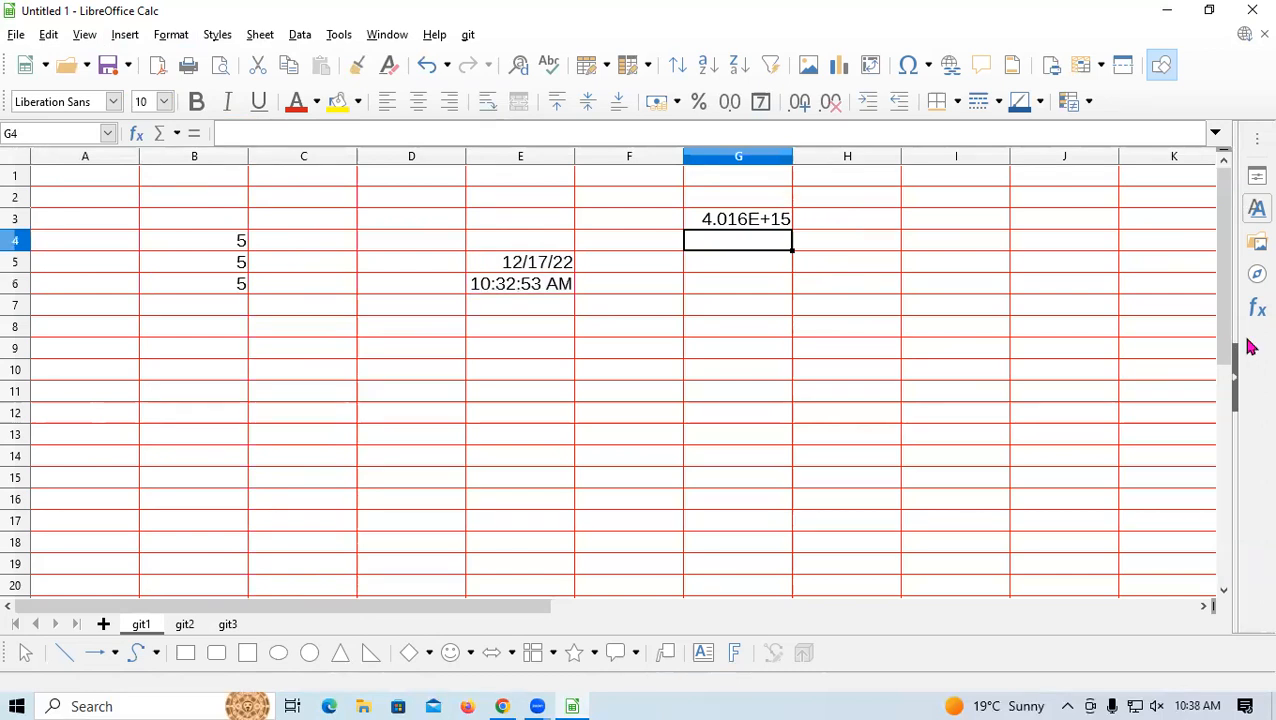
pyautogui.click(742, 157)
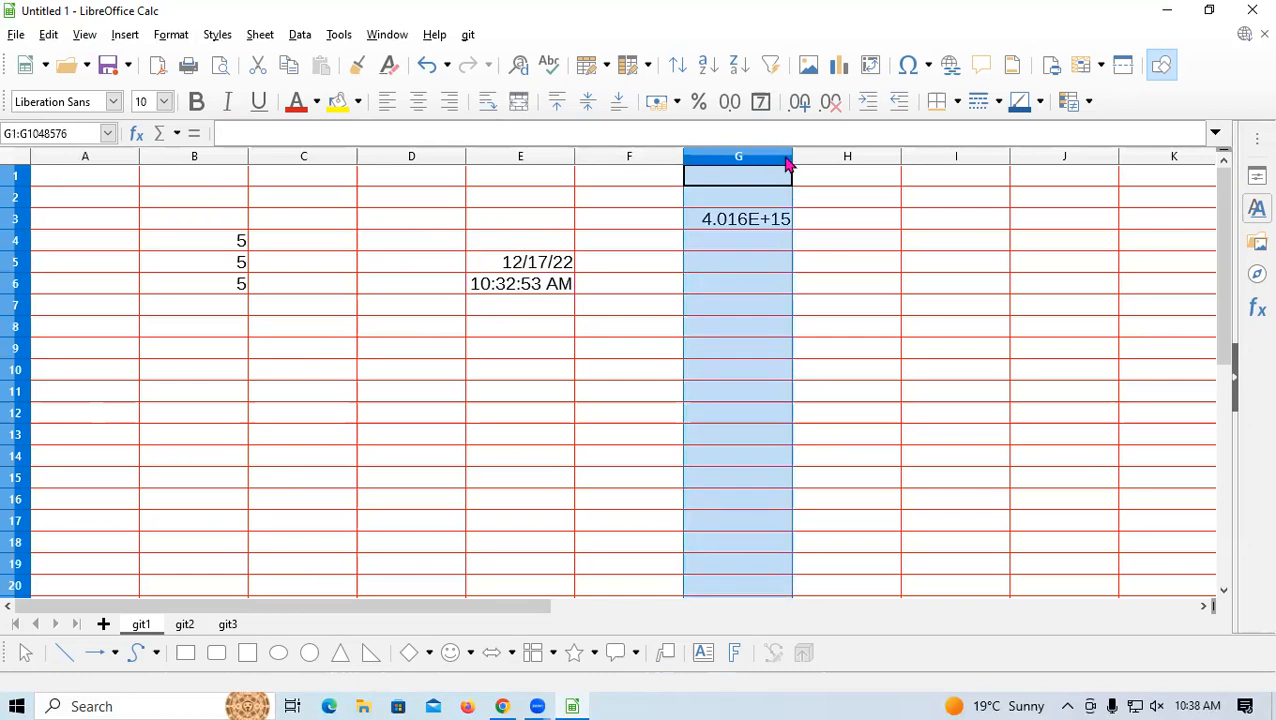
# Give column G the Text format and widen it; G3 still shows ###
pyautogui.hotkey('ctrl', '1')
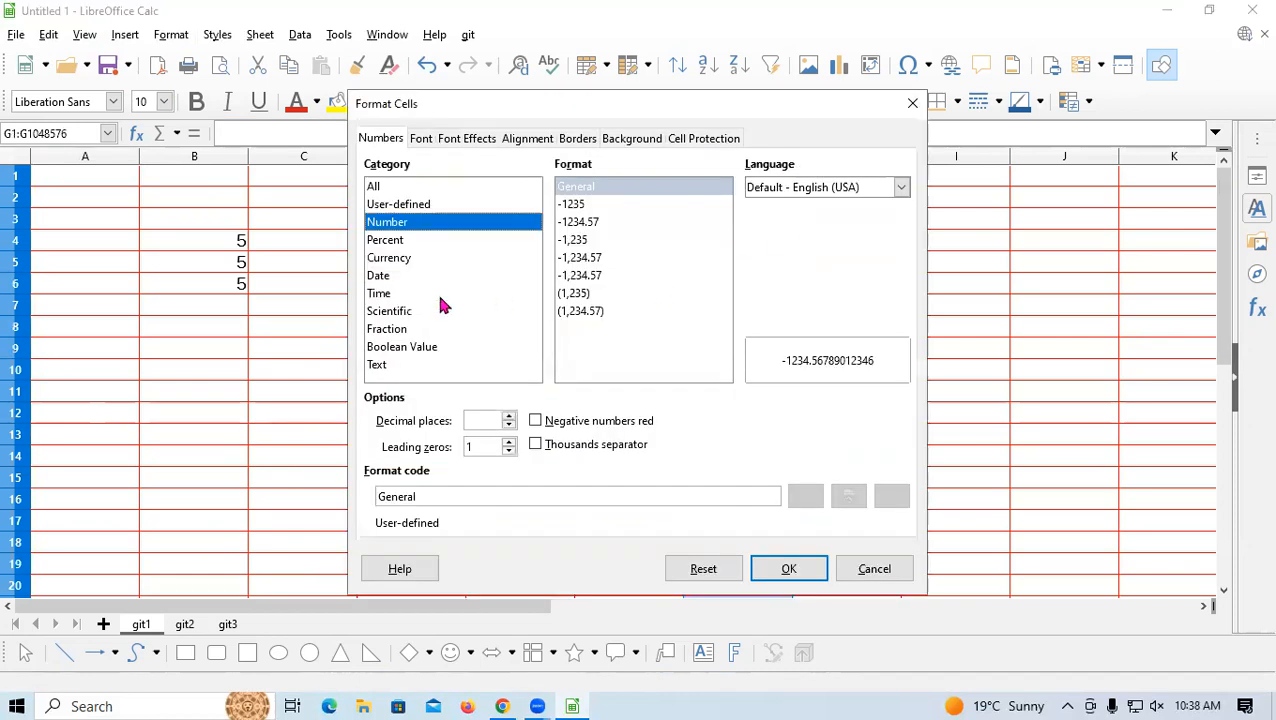
pyautogui.click(408, 368)
pyautogui.click(795, 572)
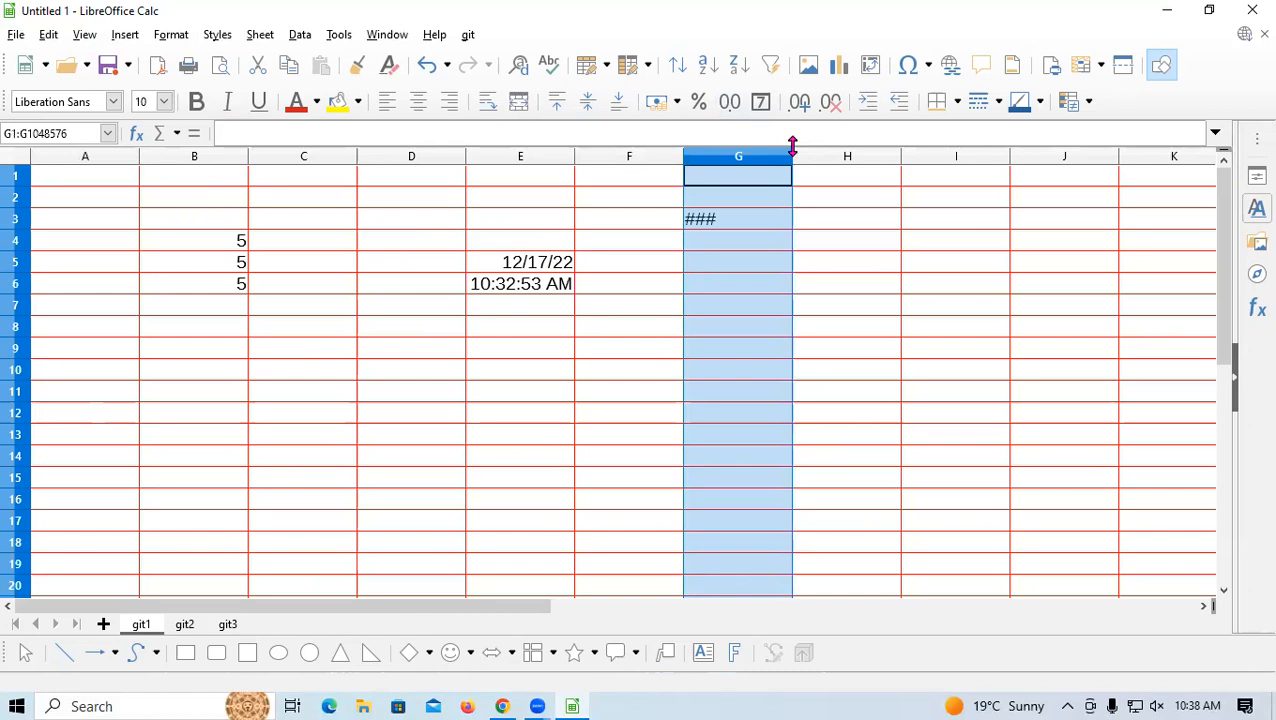
pyautogui.moveTo(792, 152); pyautogui.dragTo(869, 152)
pyautogui.click(803, 219)
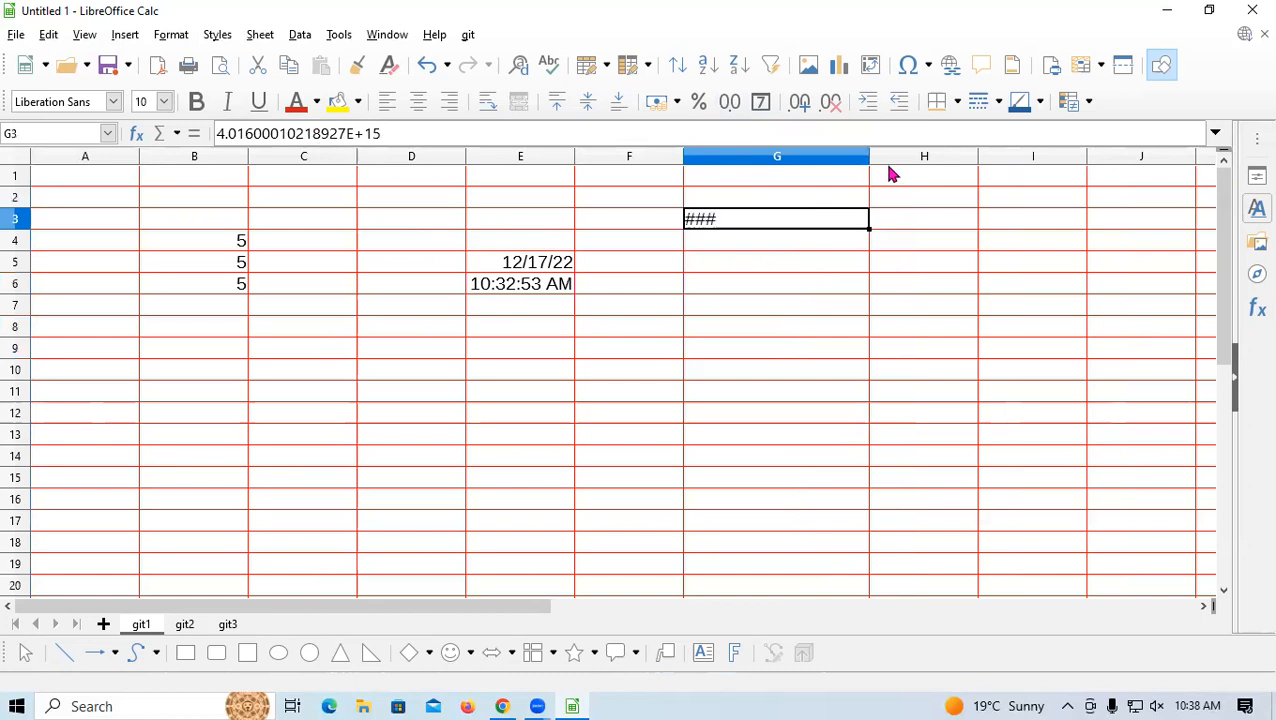
pyautogui.click(760, 197)
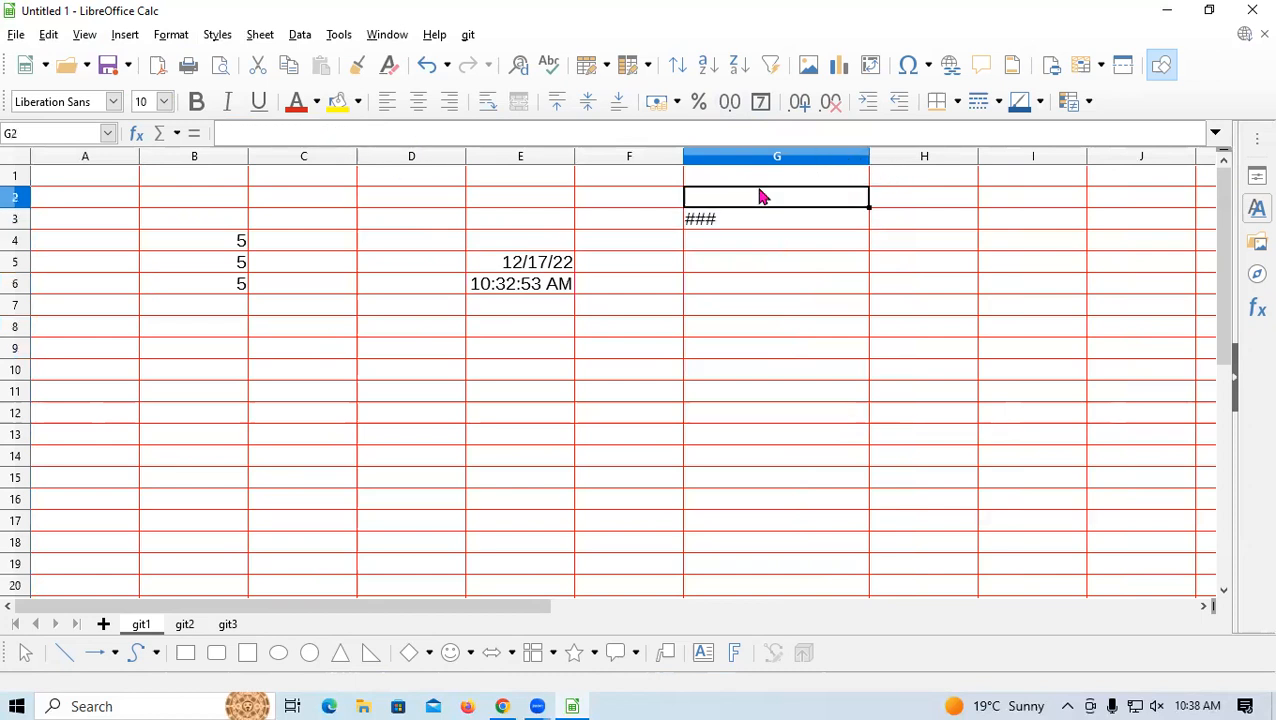
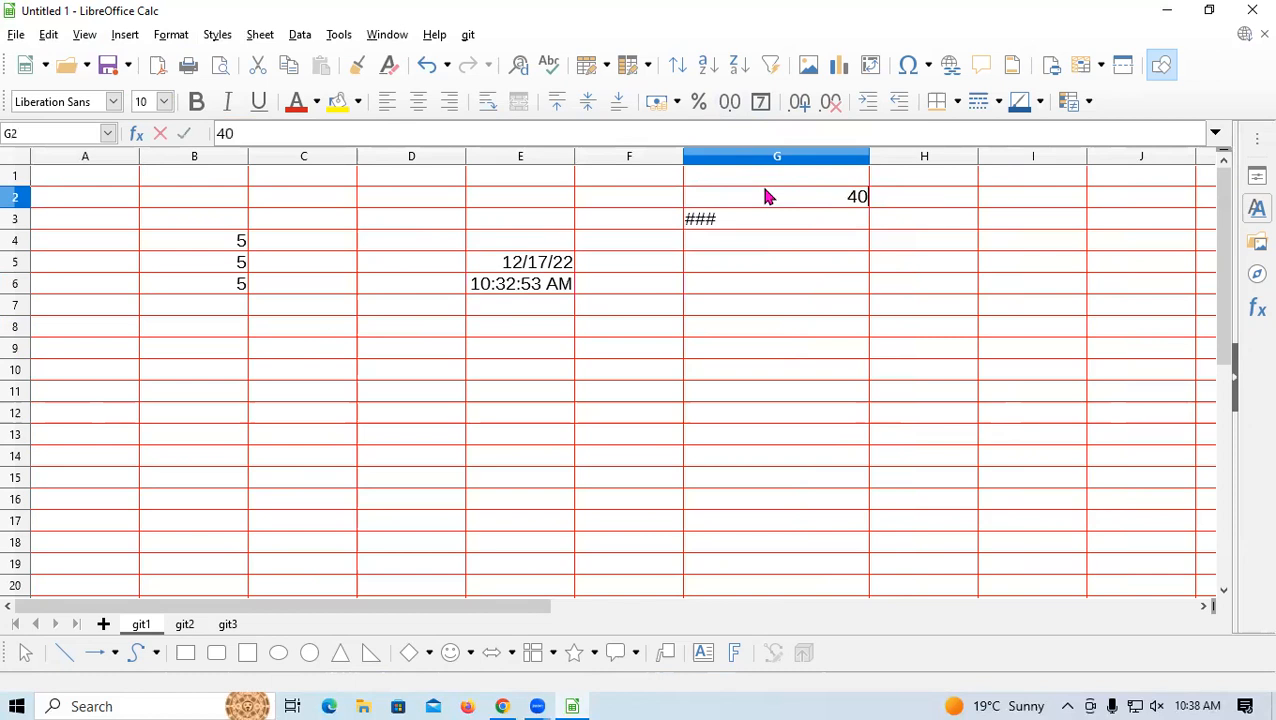
pyautogui.press('Return')
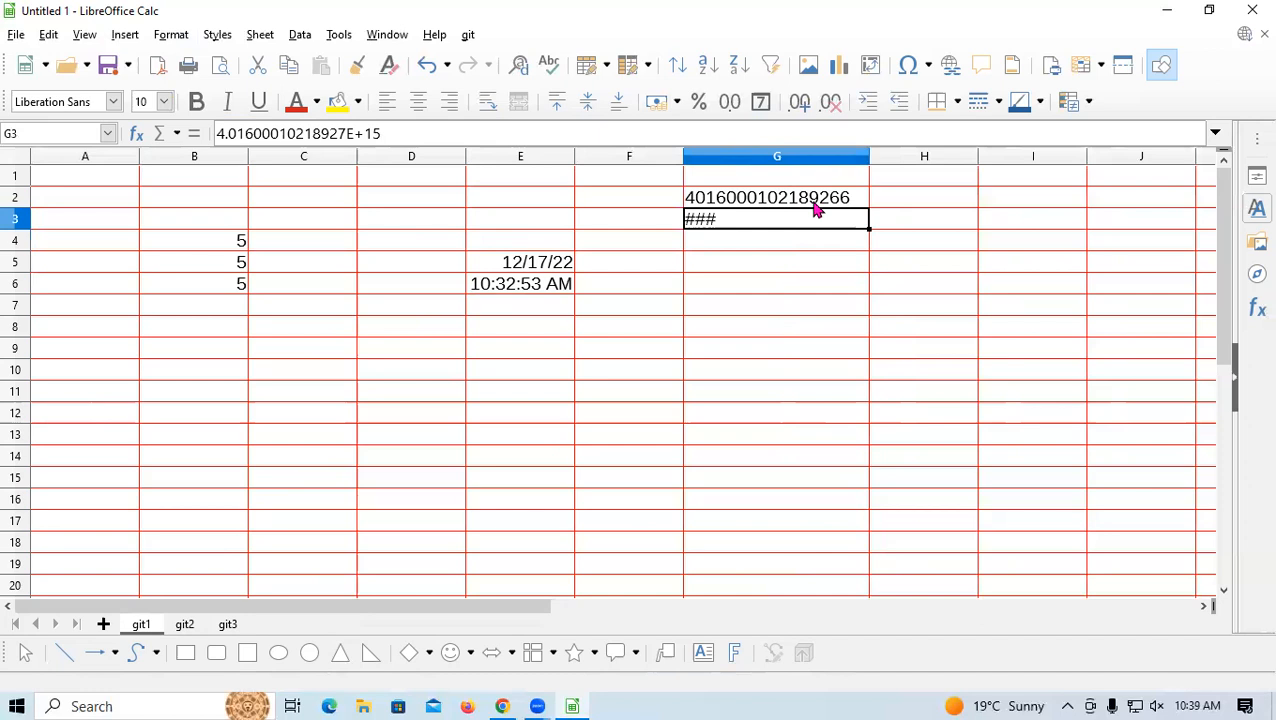
pyautogui.click(157, 199)
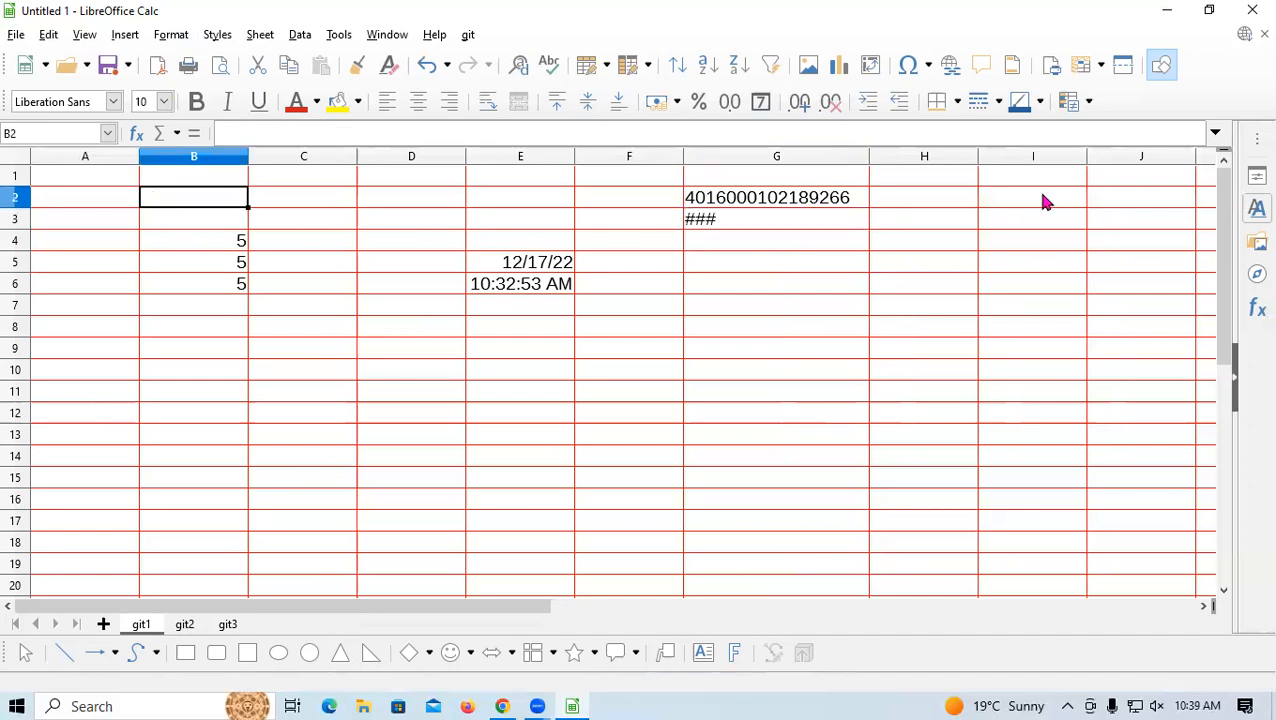
pyautogui.write('40')
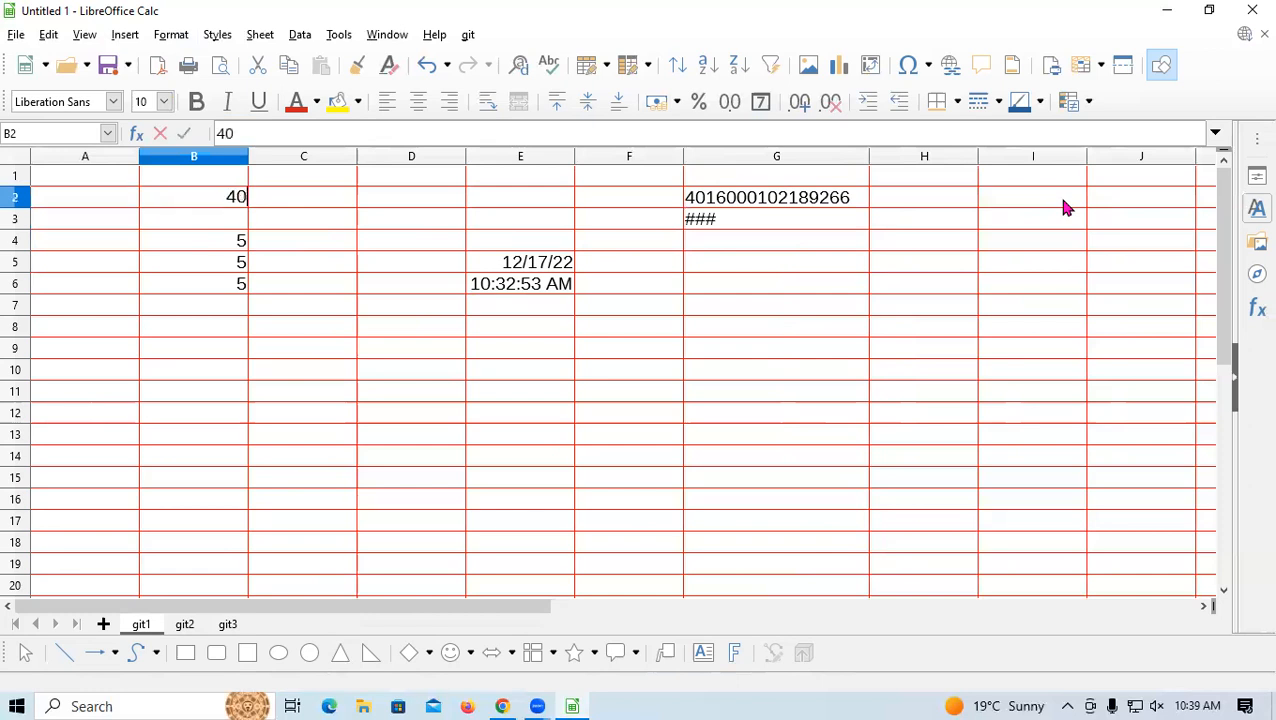
pyautogui.write('16000102')
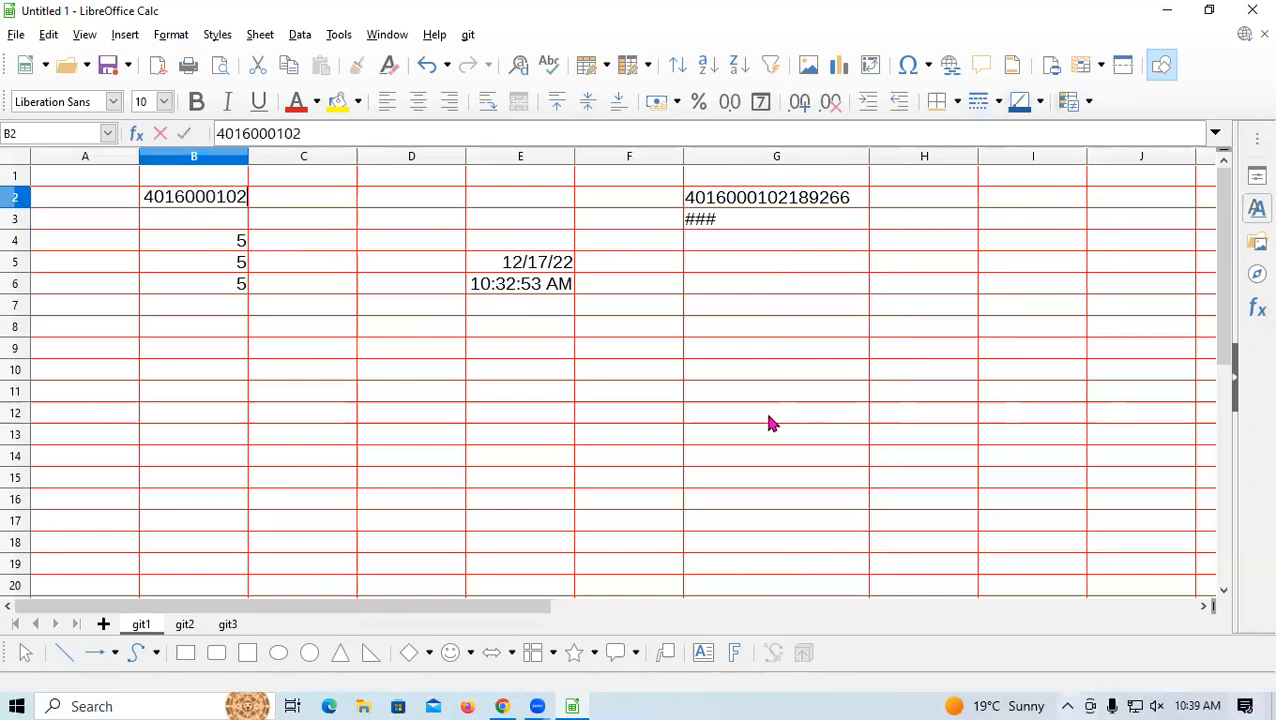
pyautogui.click(398, 374)
# Widen column D considerably to fit long numbers
pyautogui.click(432, 160)
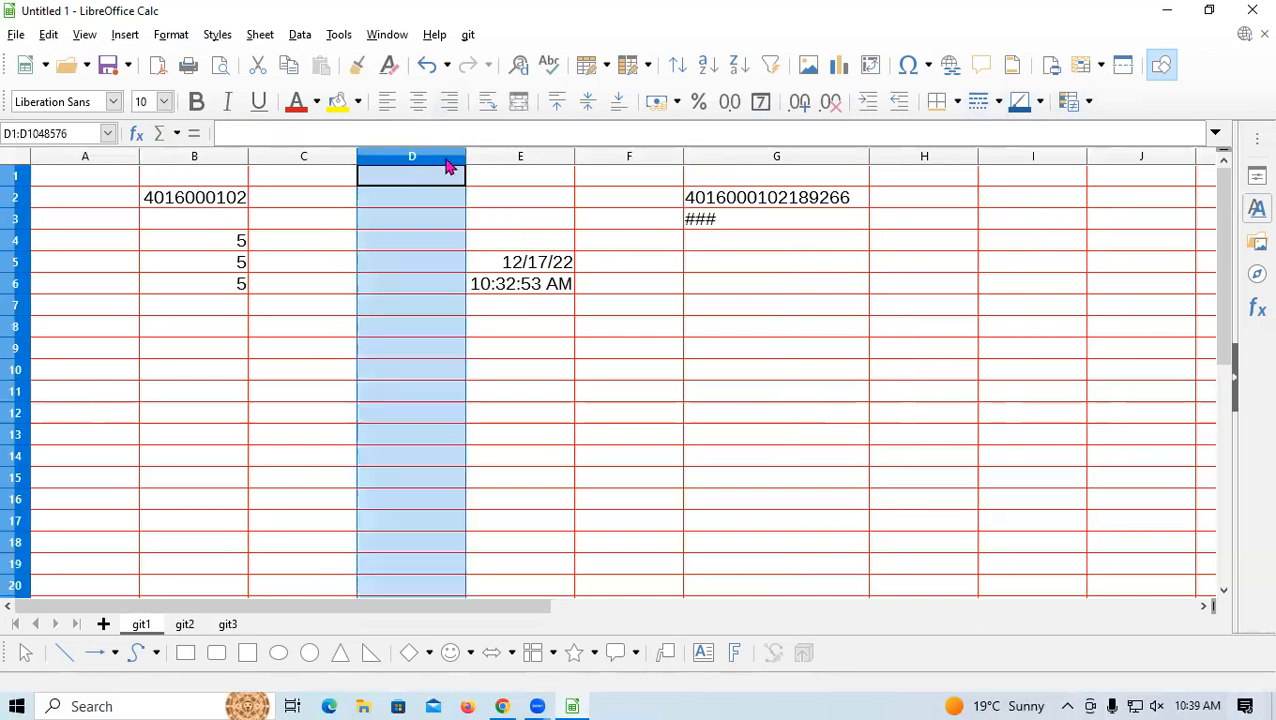
pyautogui.moveTo(465, 150); pyautogui.dragTo(844, 164)
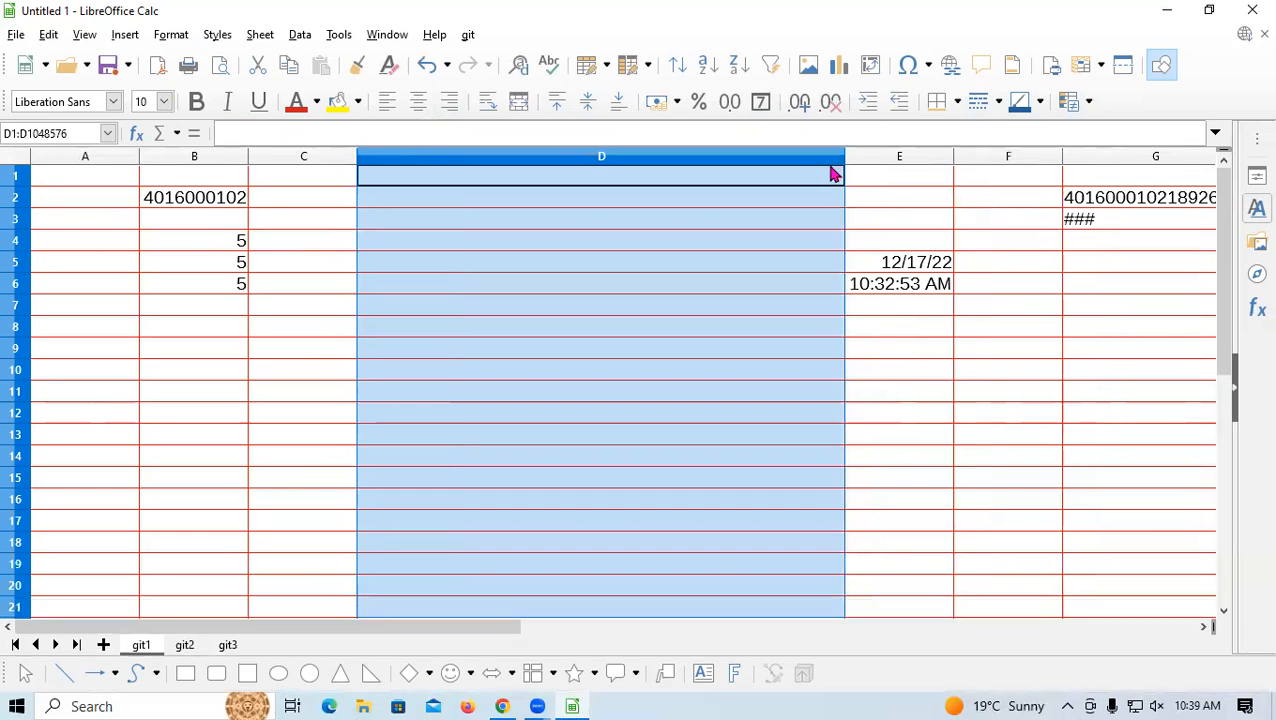
pyautogui.click(510, 199)
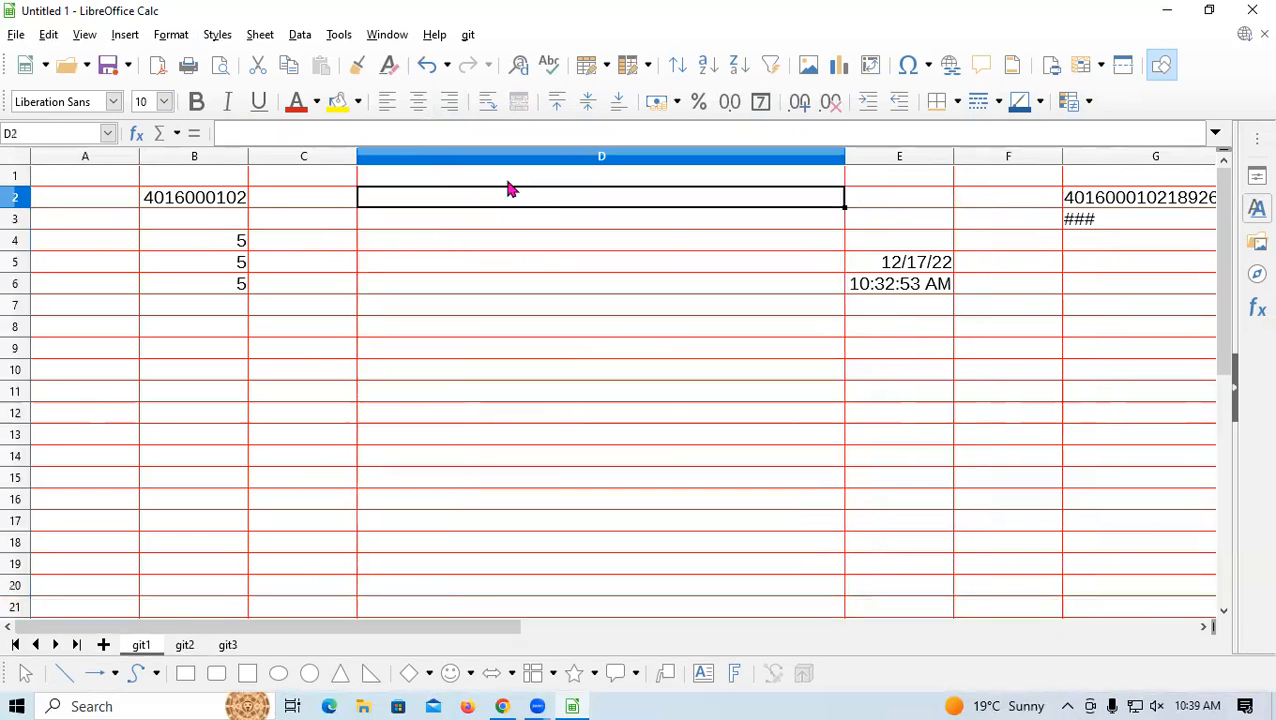
pyautogui.click(512, 183)
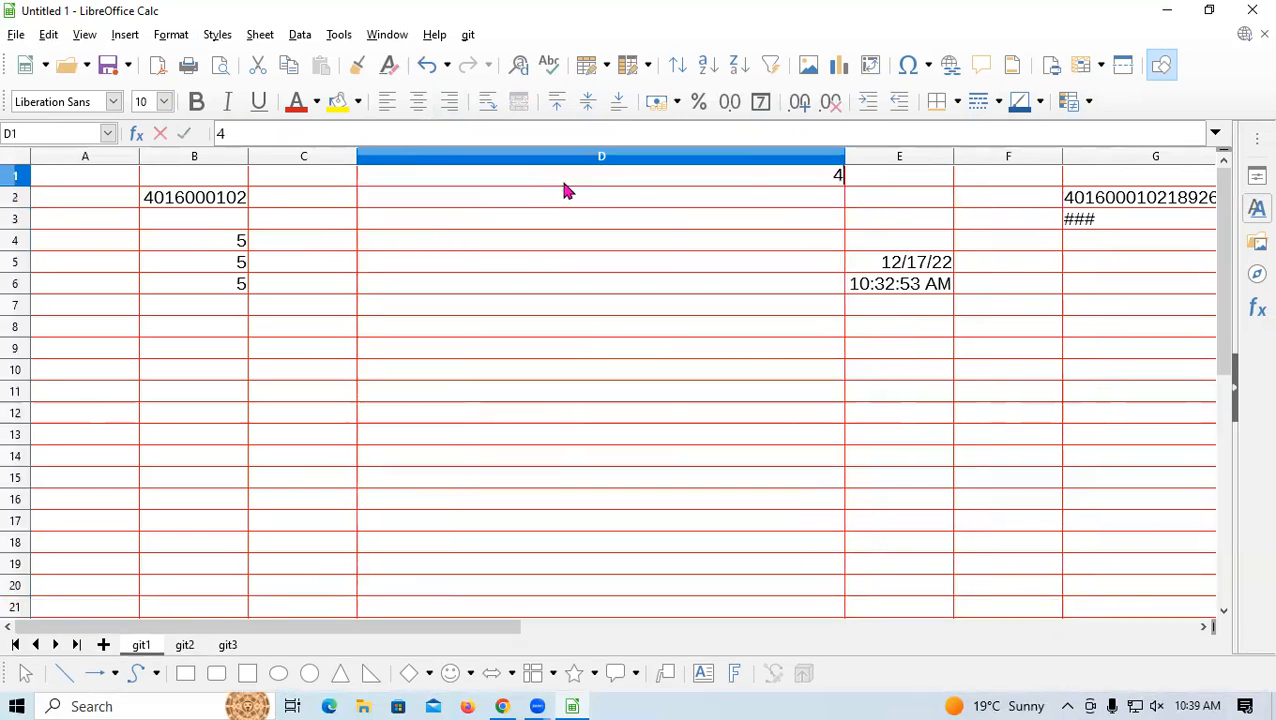
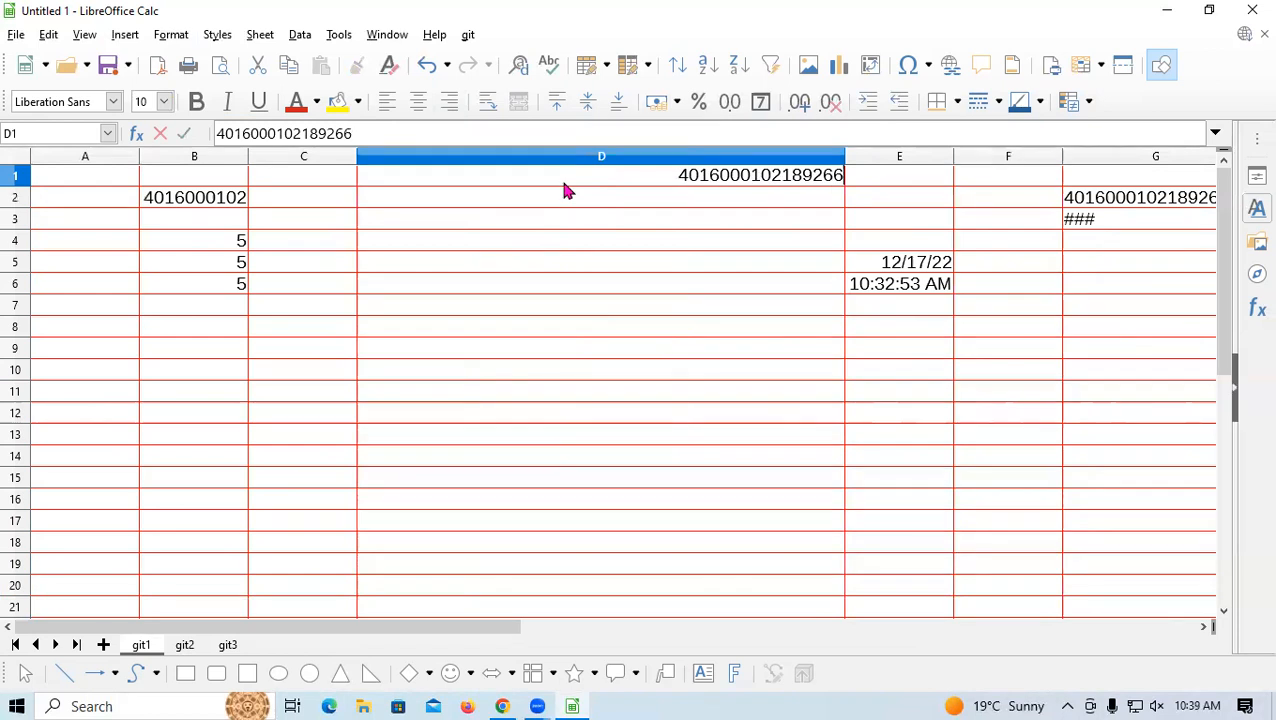
pyautogui.press('Return')
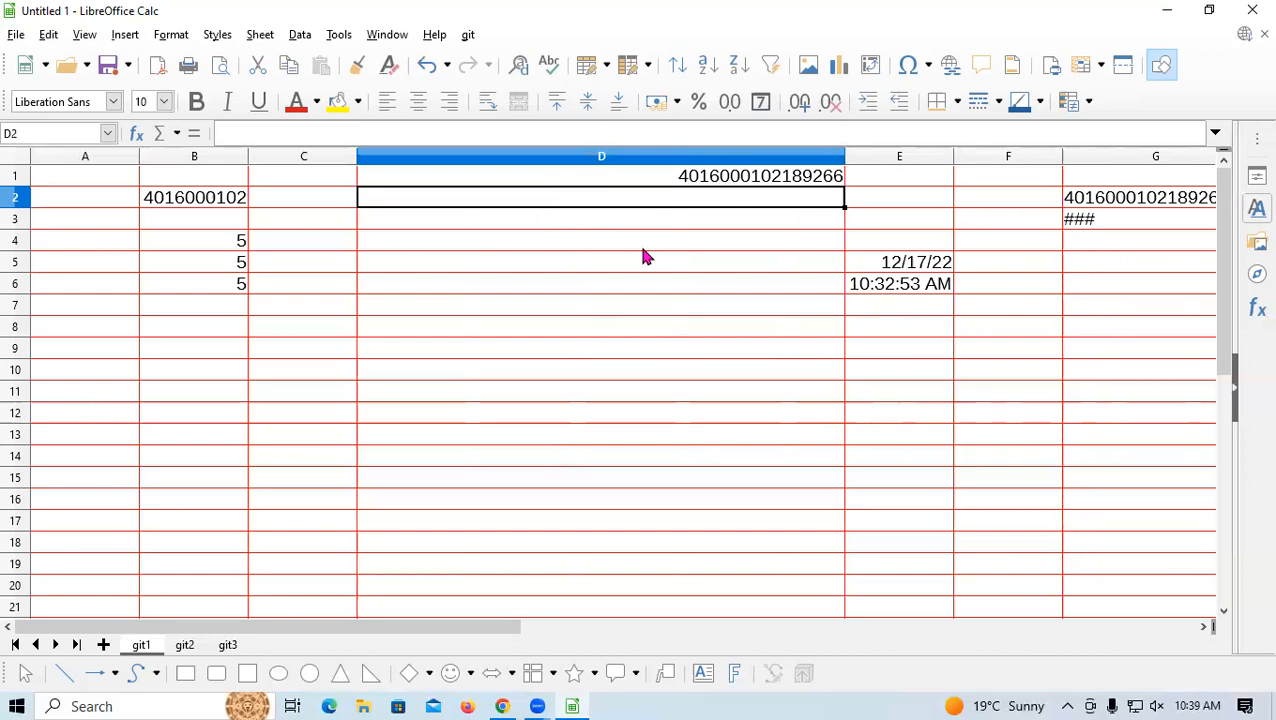
pyautogui.hotkey('ctrl', '1')
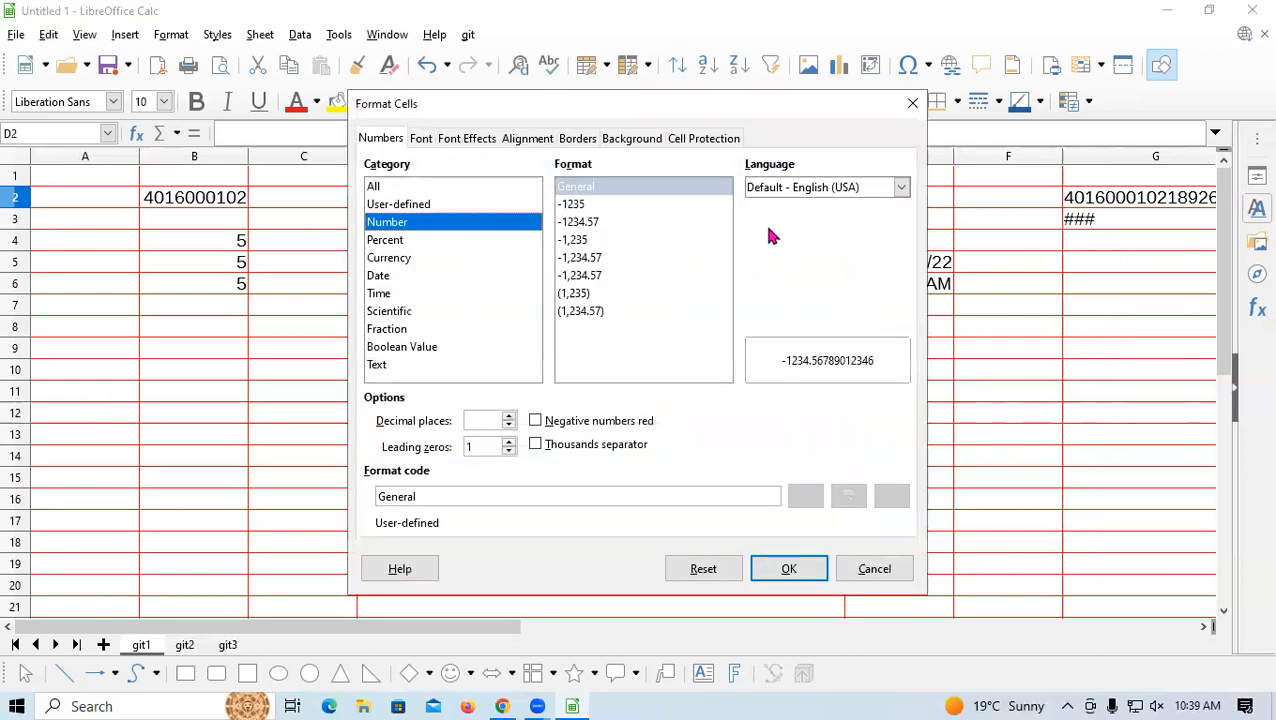
pyautogui.click(912, 103)
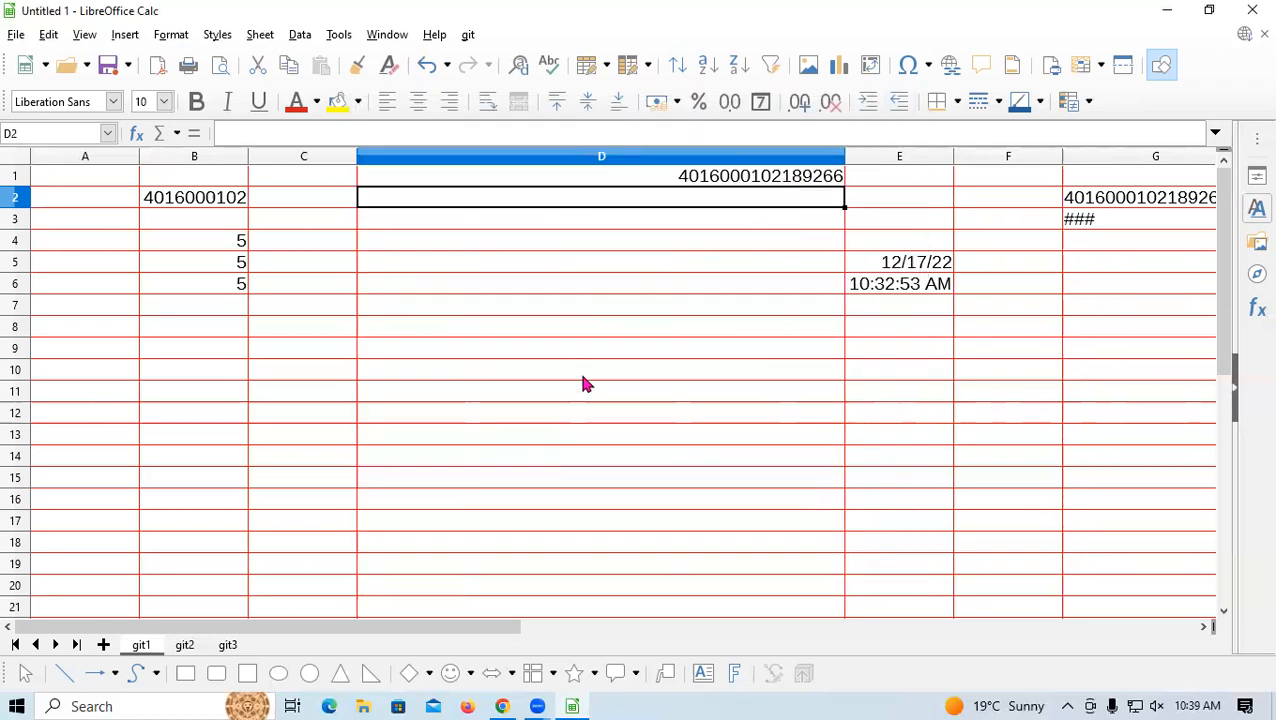
pyautogui.click(503, 436)
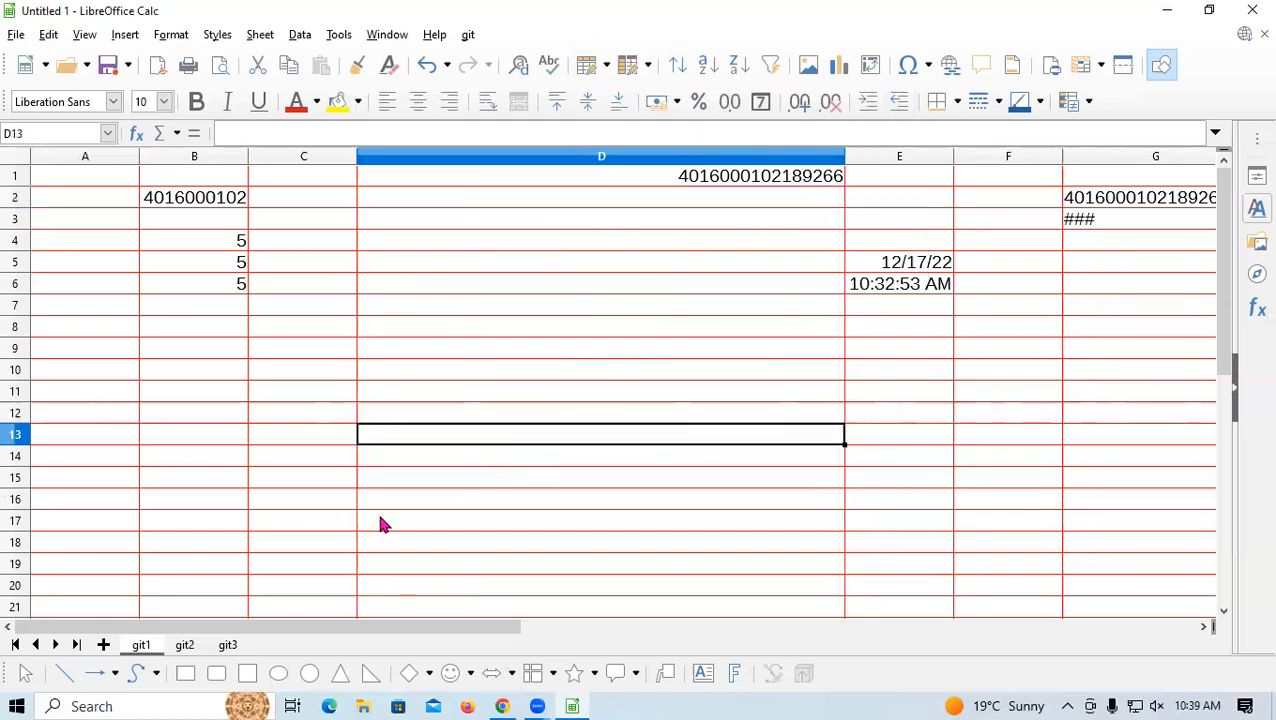
# Create a new spreadsheet with Ctrl+N and widen its column B
pyautogui.hotkey('ctrl', 'n')
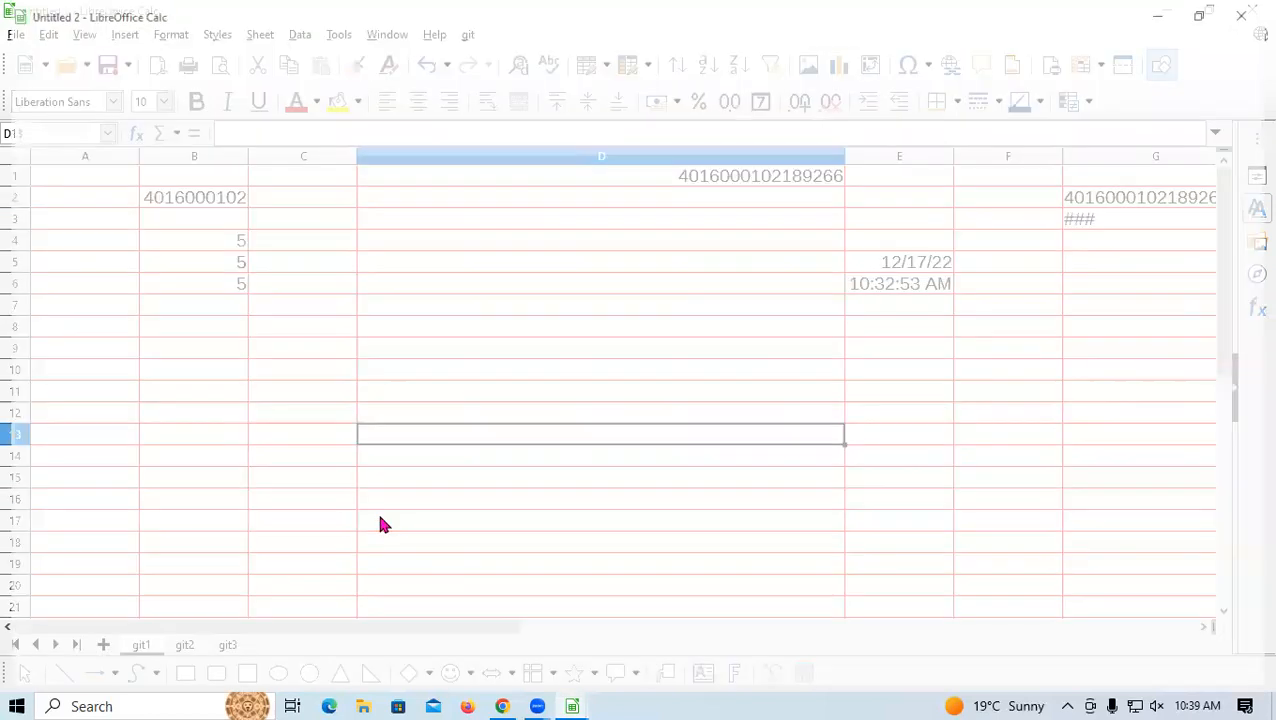
pyautogui.click(219, 154)
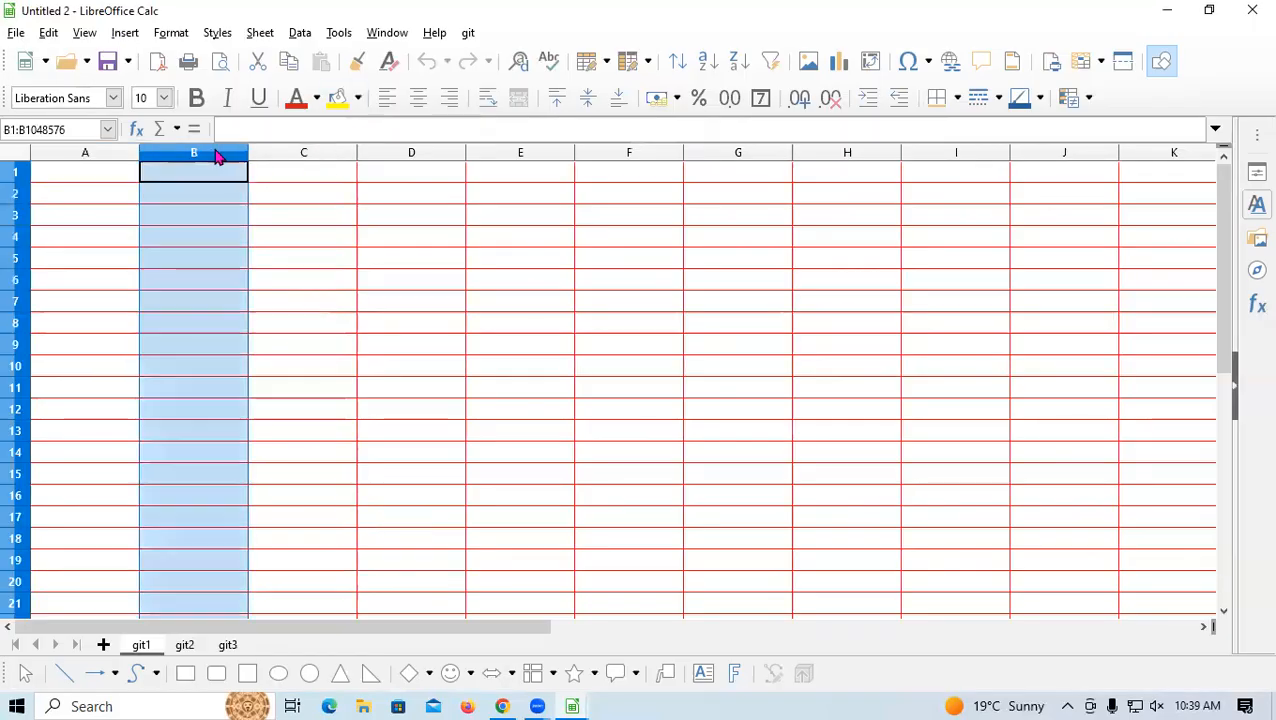
pyautogui.moveTo(250, 150); pyautogui.dragTo(392, 165)
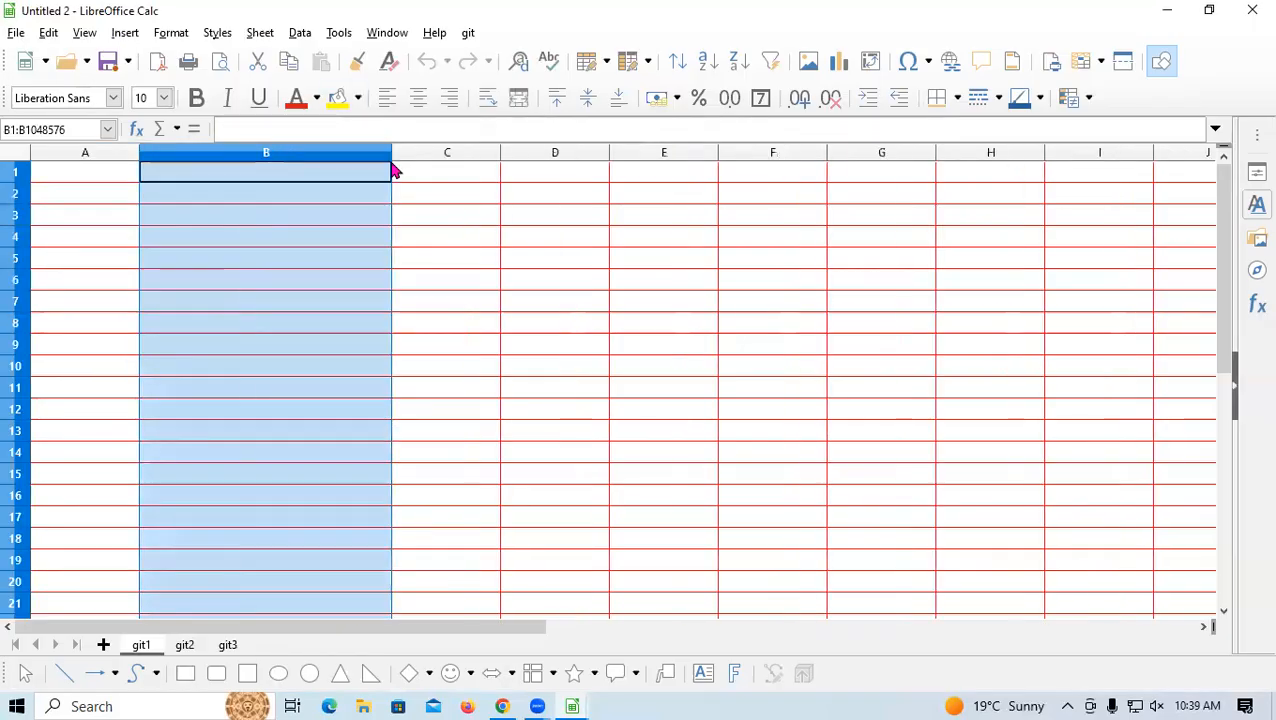
pyautogui.click(258, 180)
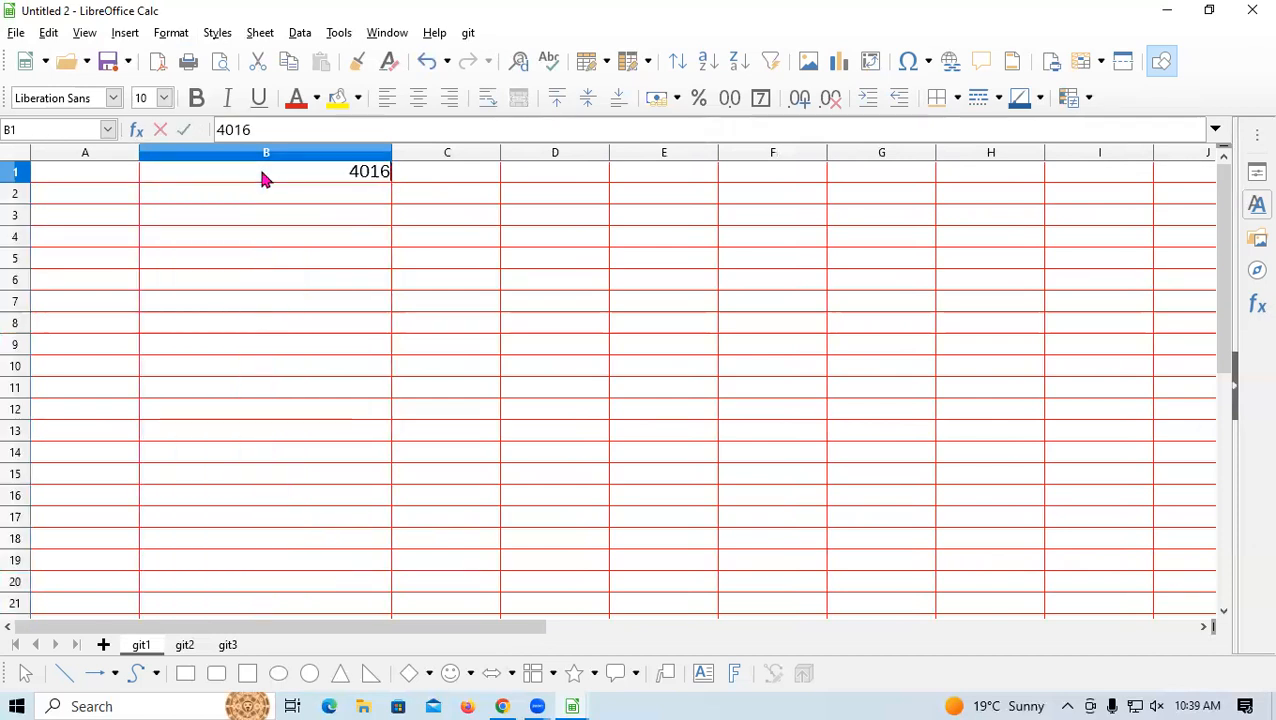
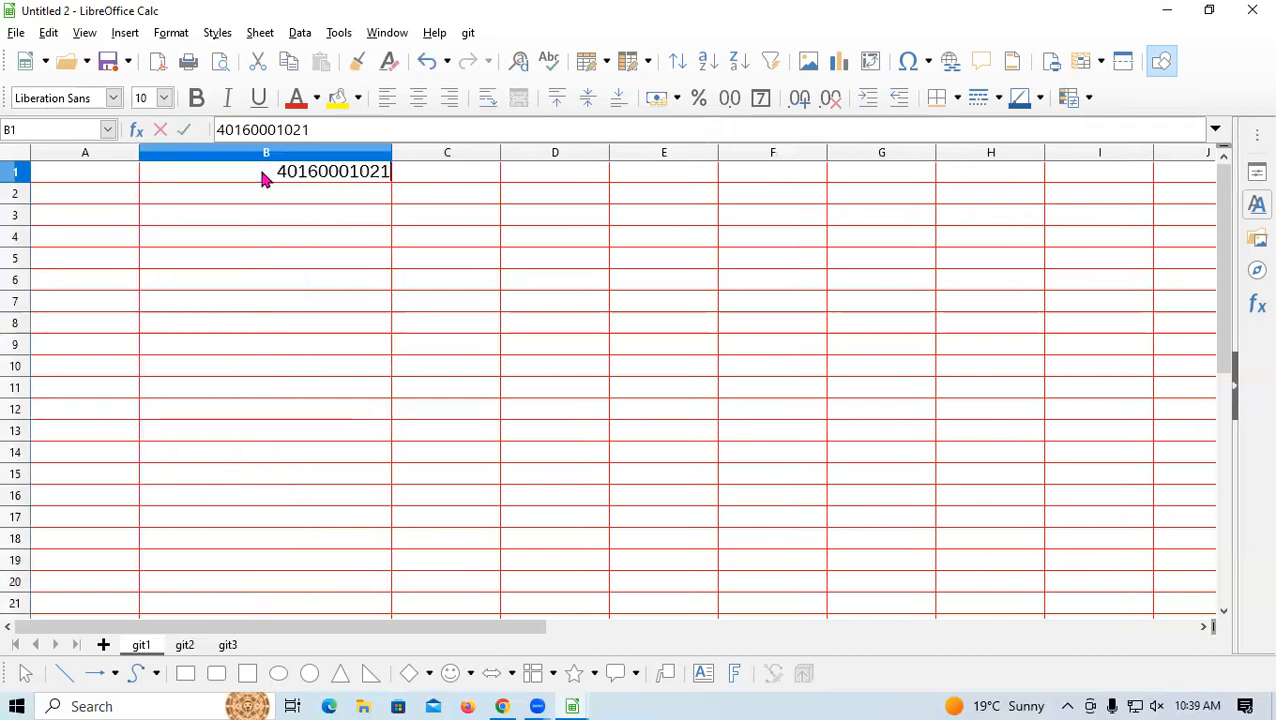
pyautogui.press('Return')
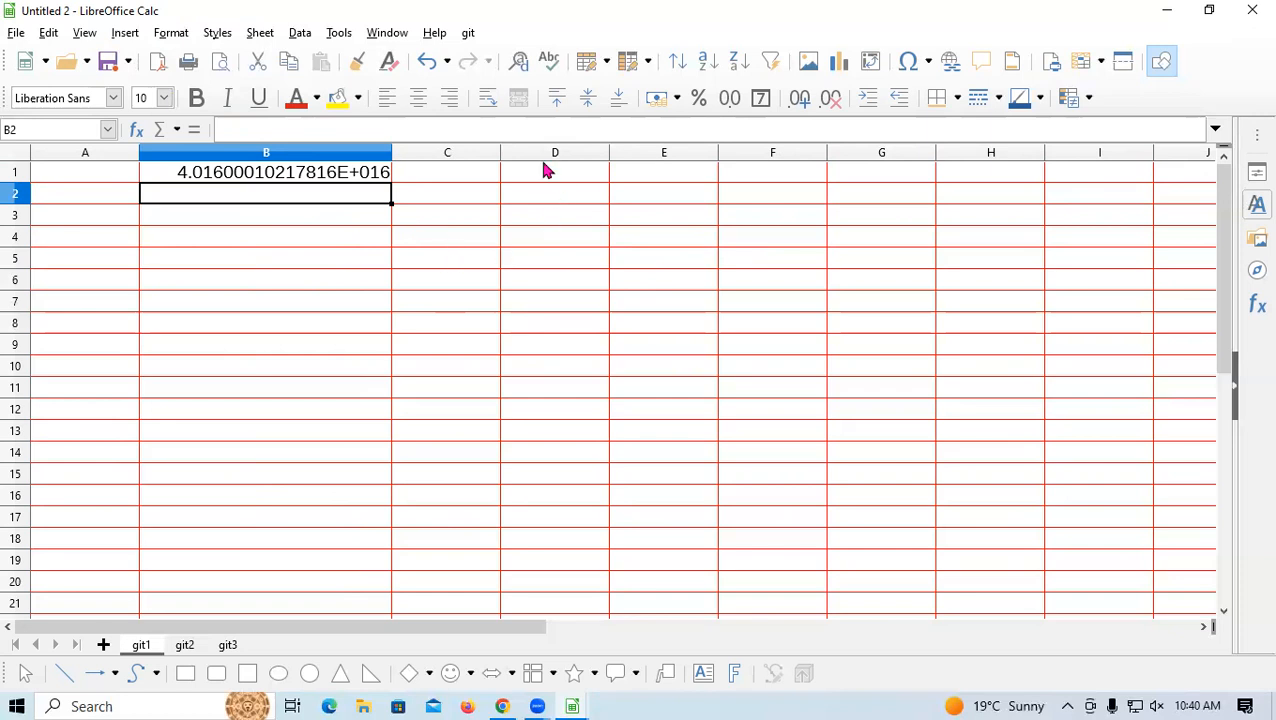
pyautogui.click(563, 173)
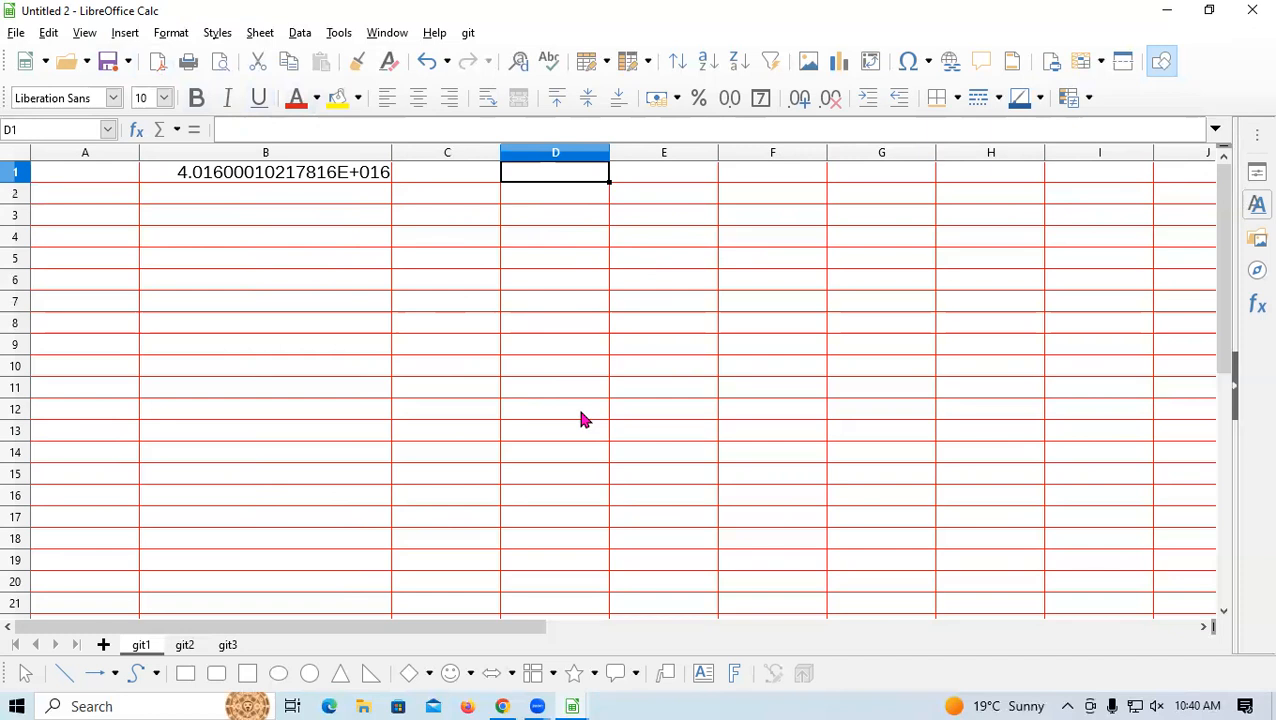
pyautogui.hotkey('ctrl', '1')
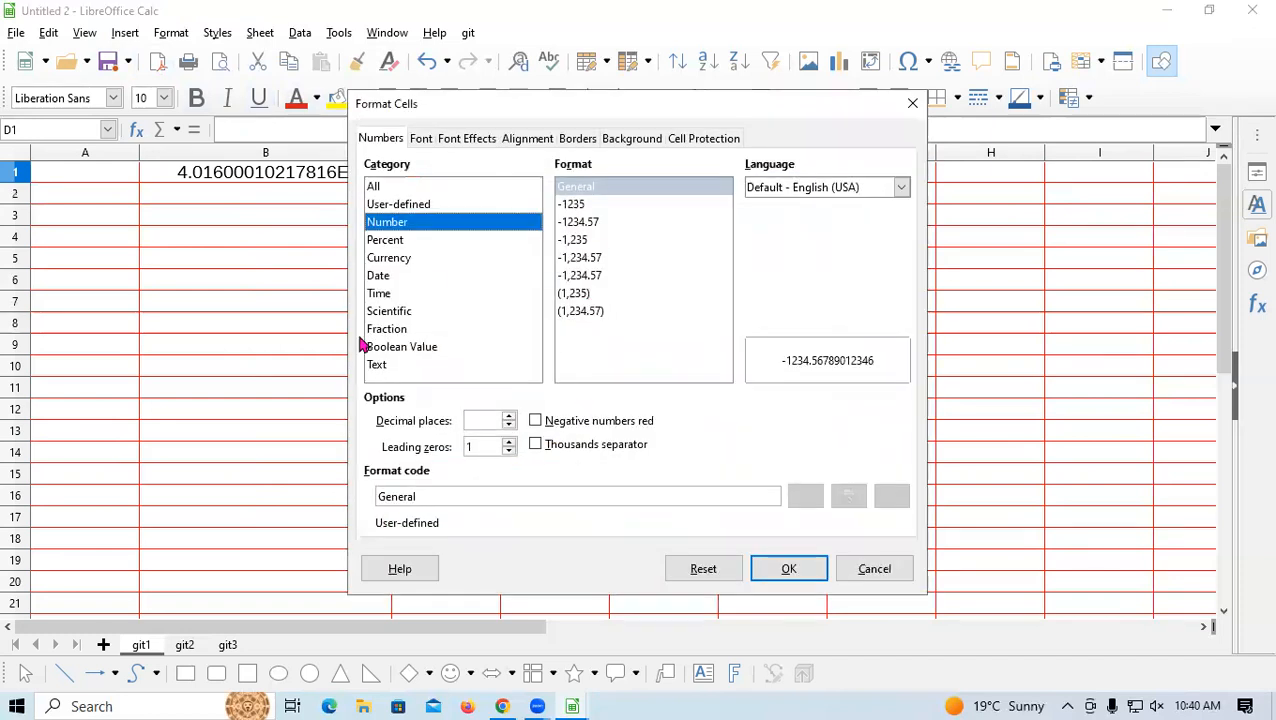
pyautogui.click(398, 366)
pyautogui.click(801, 572)
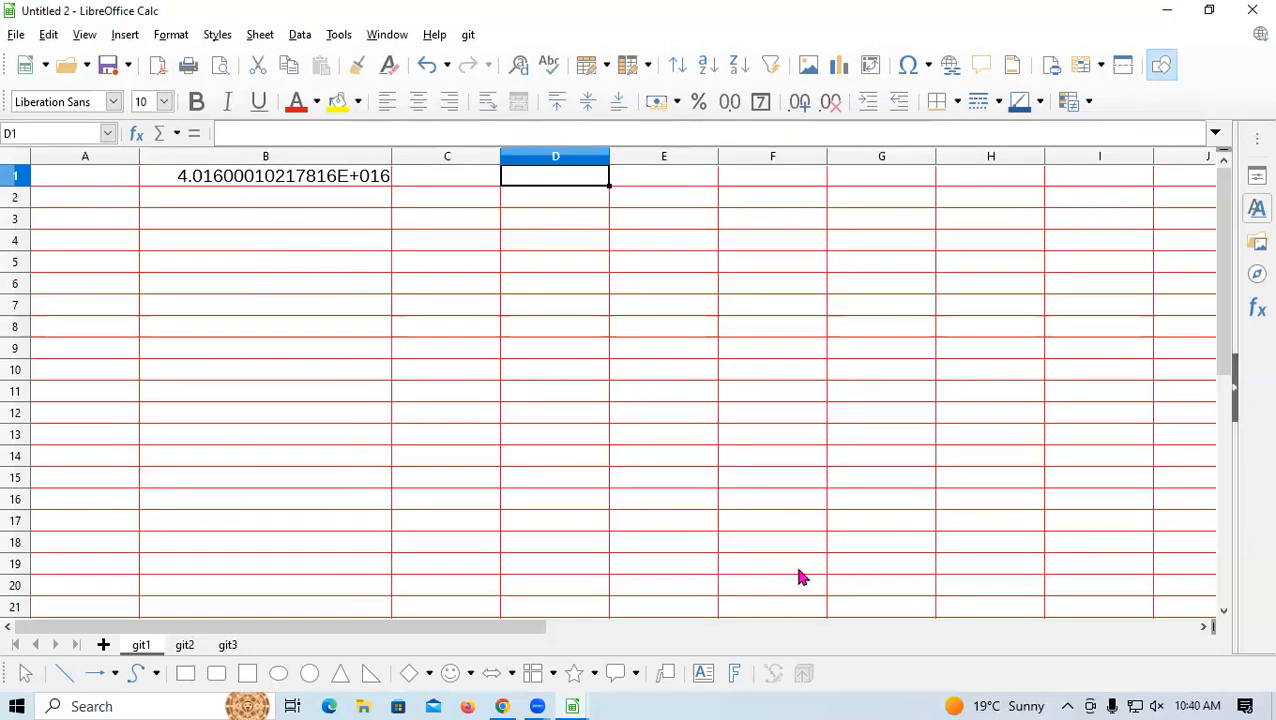
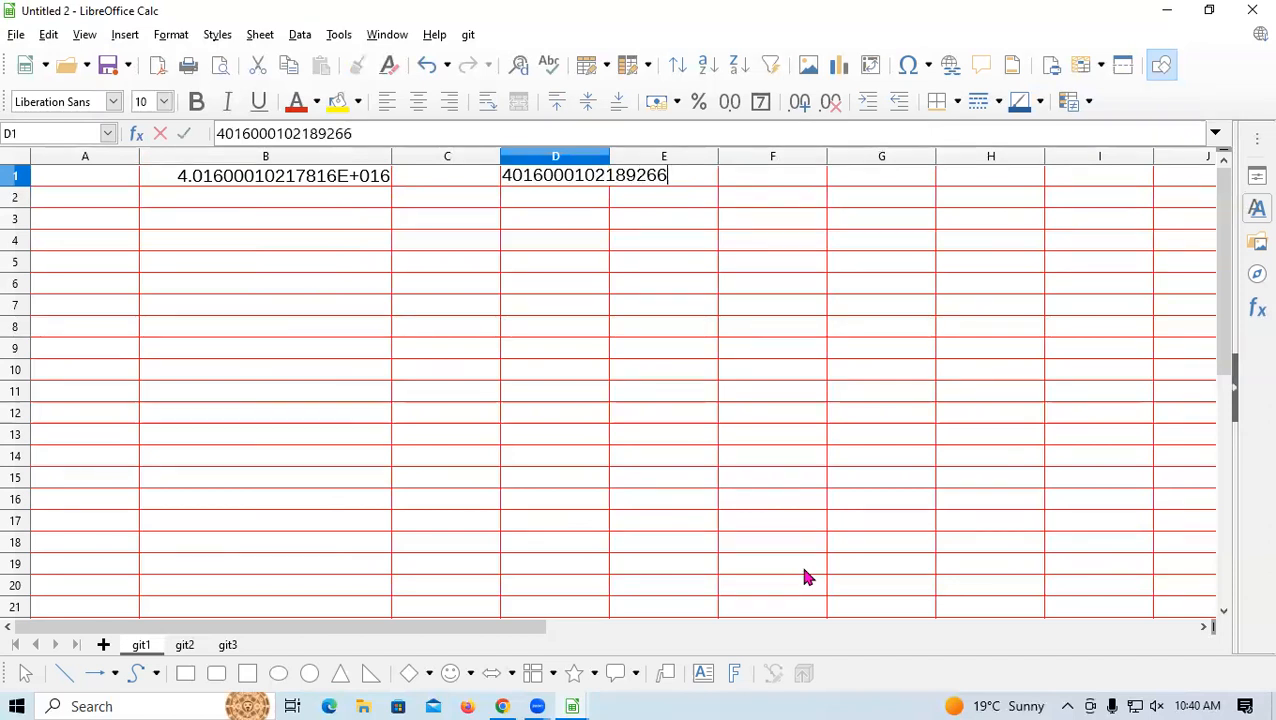
pyautogui.press('Return')
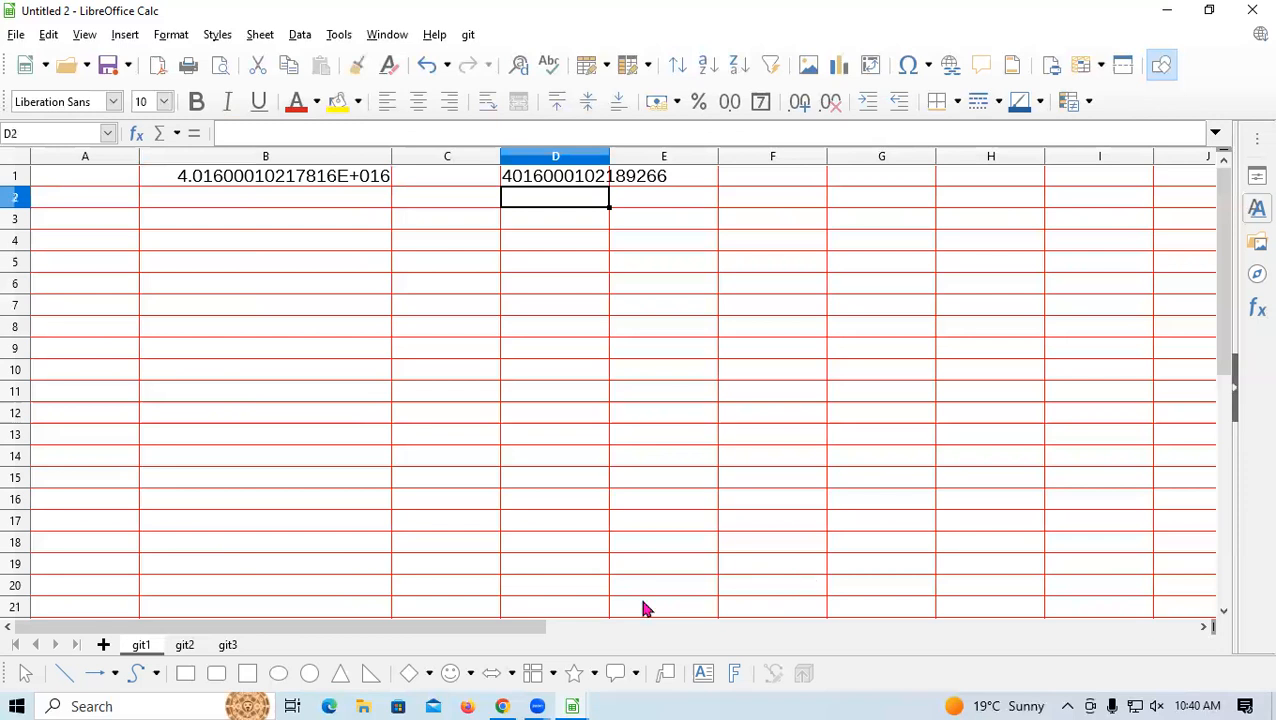
pyautogui.click(71, 305)
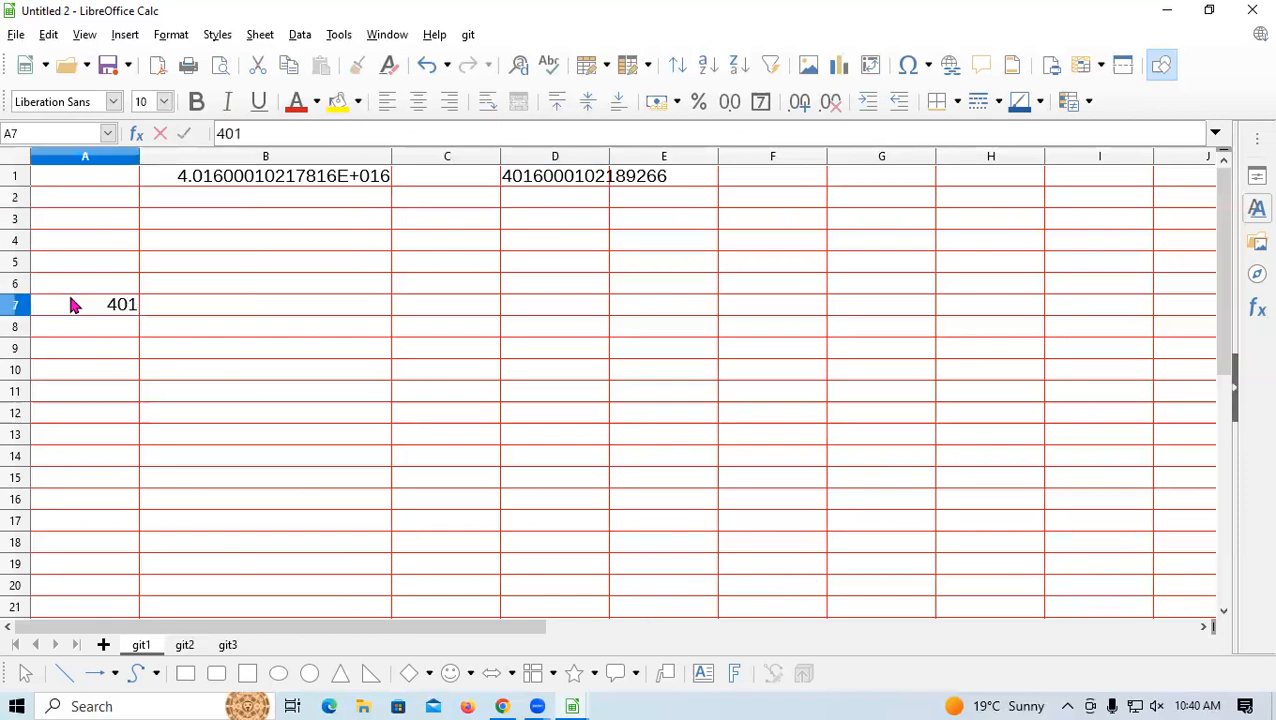
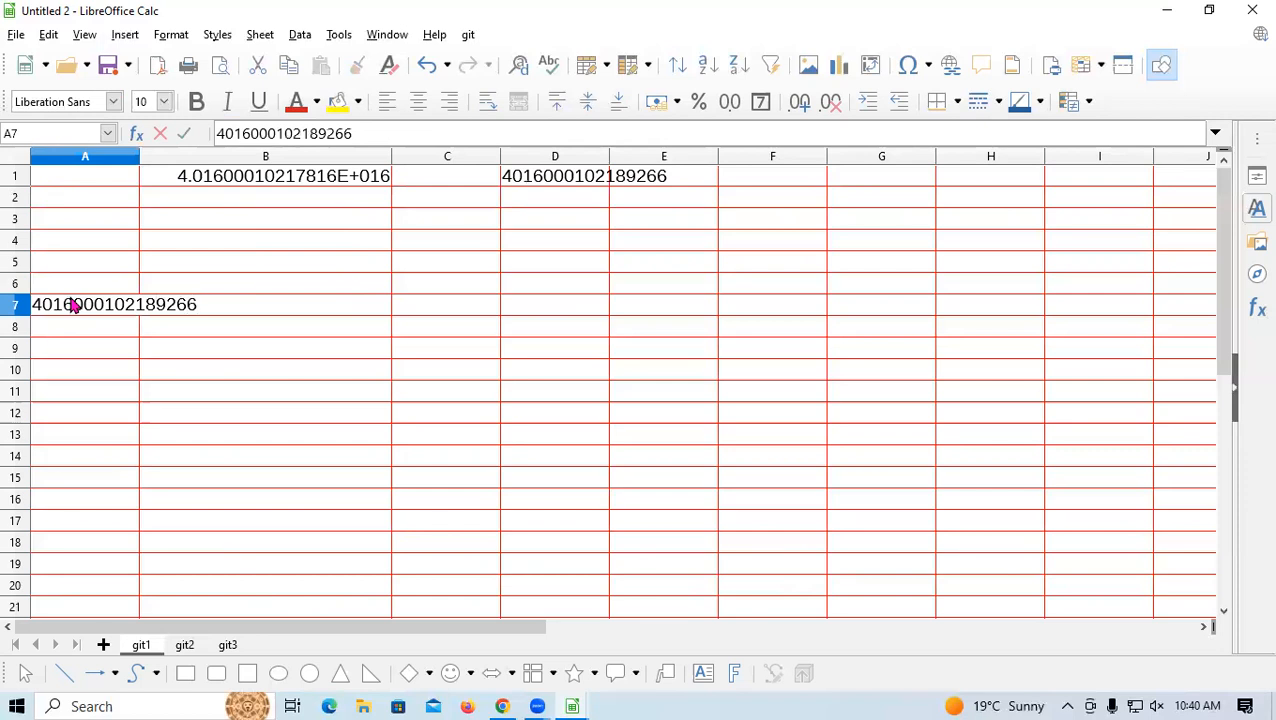
pyautogui.press('Return')
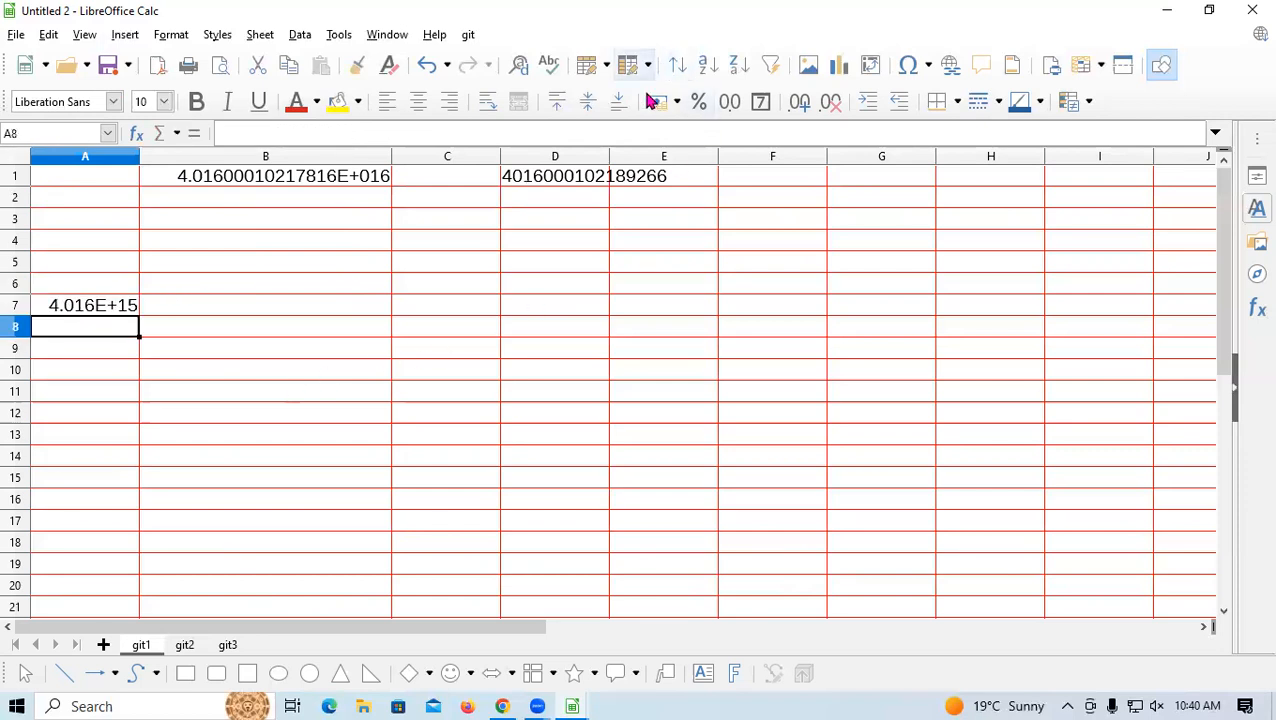
# Widen column G slightly beyond its neighbours
pyautogui.click(583, 158)
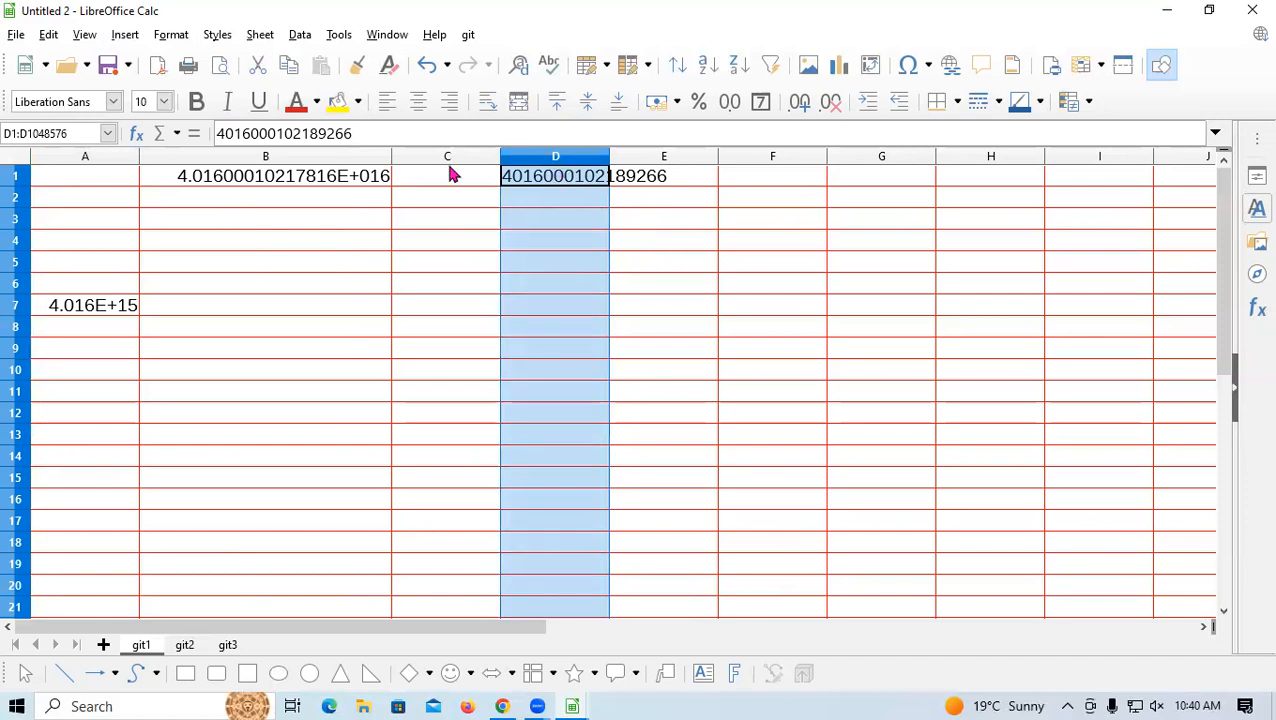
pyautogui.click(922, 162)
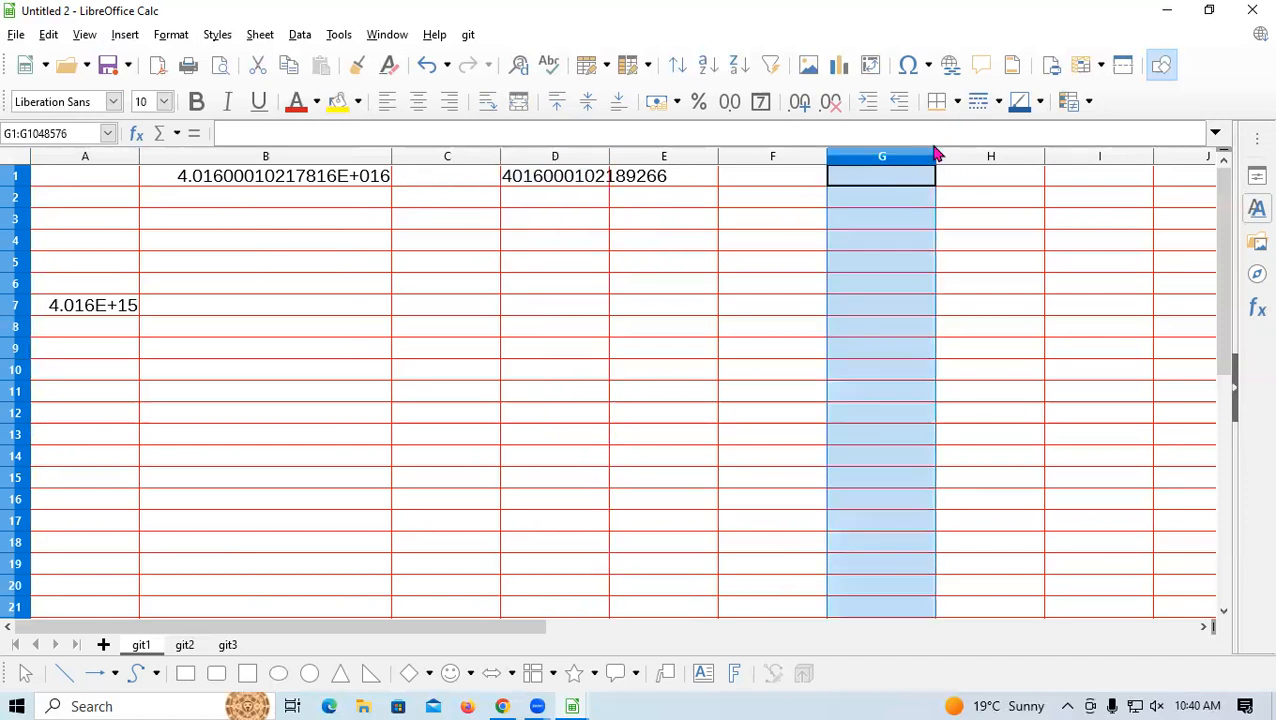
pyautogui.moveTo(937, 157); pyautogui.dragTo(1014, 156)
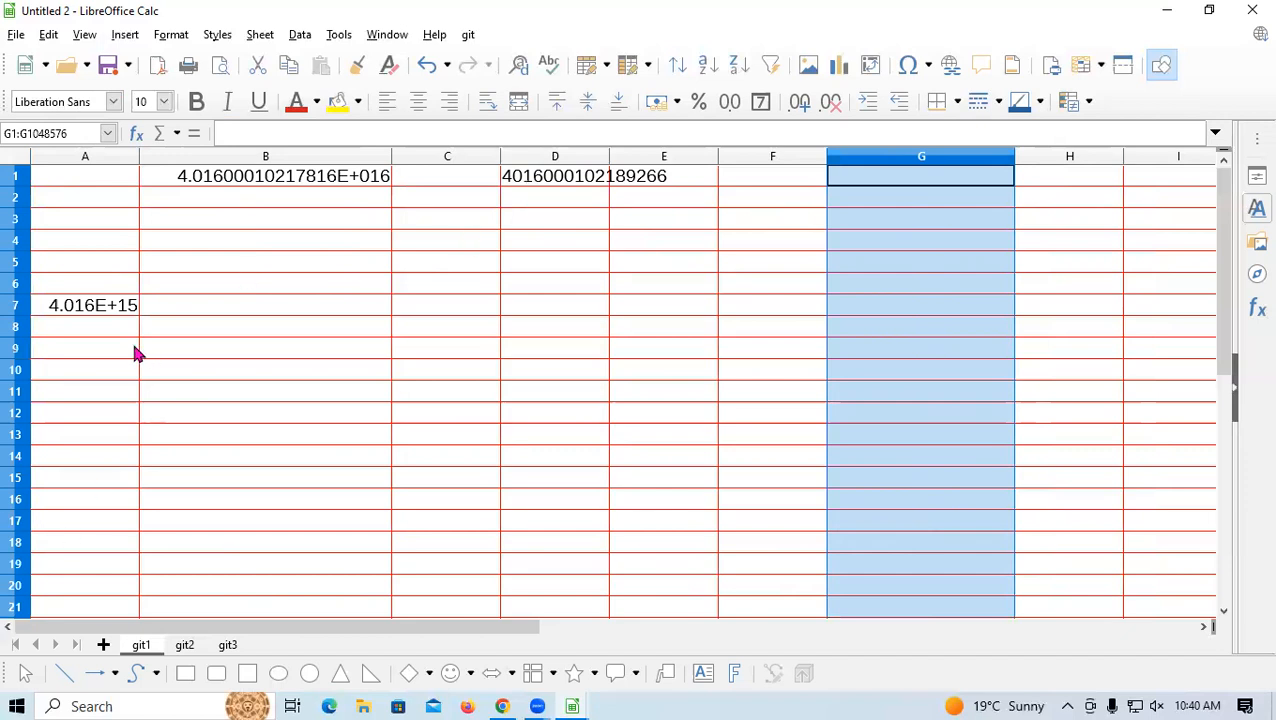
pyautogui.click(136, 307)
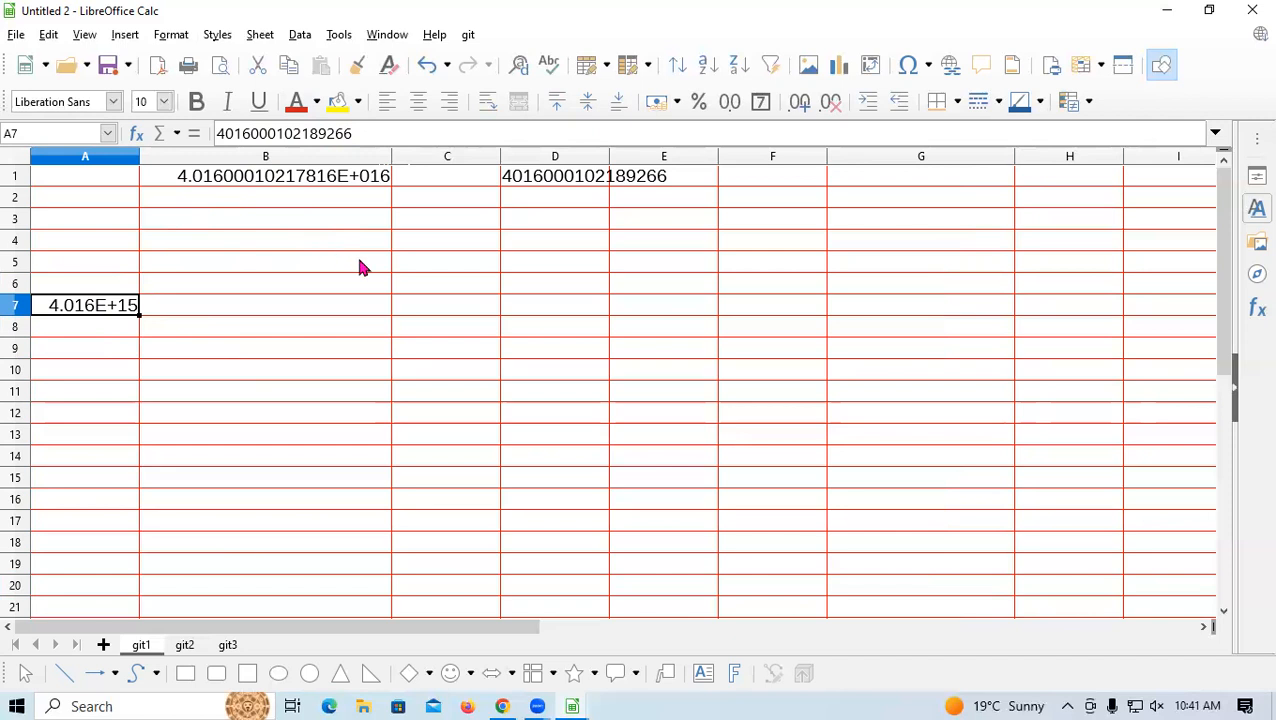
# Apply the Text number format to A7, which now shows ###
pyautogui.hotkey('ctrl', '1')
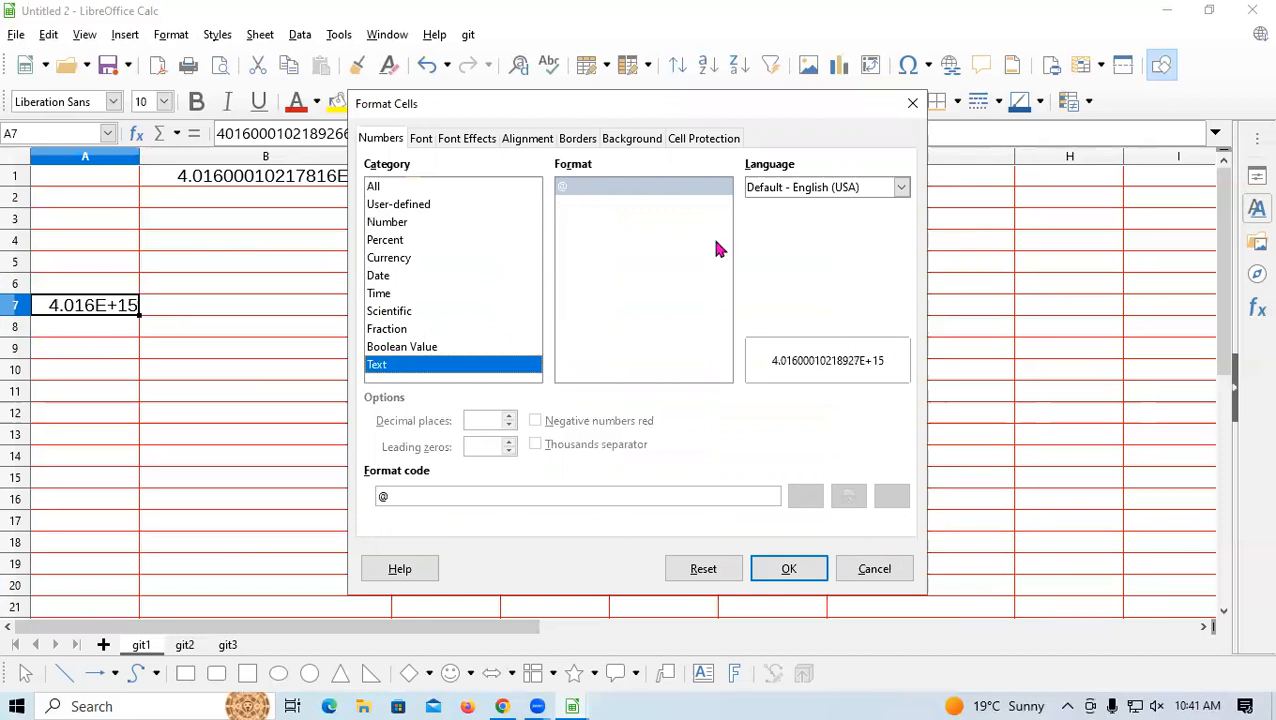
pyautogui.click(803, 569)
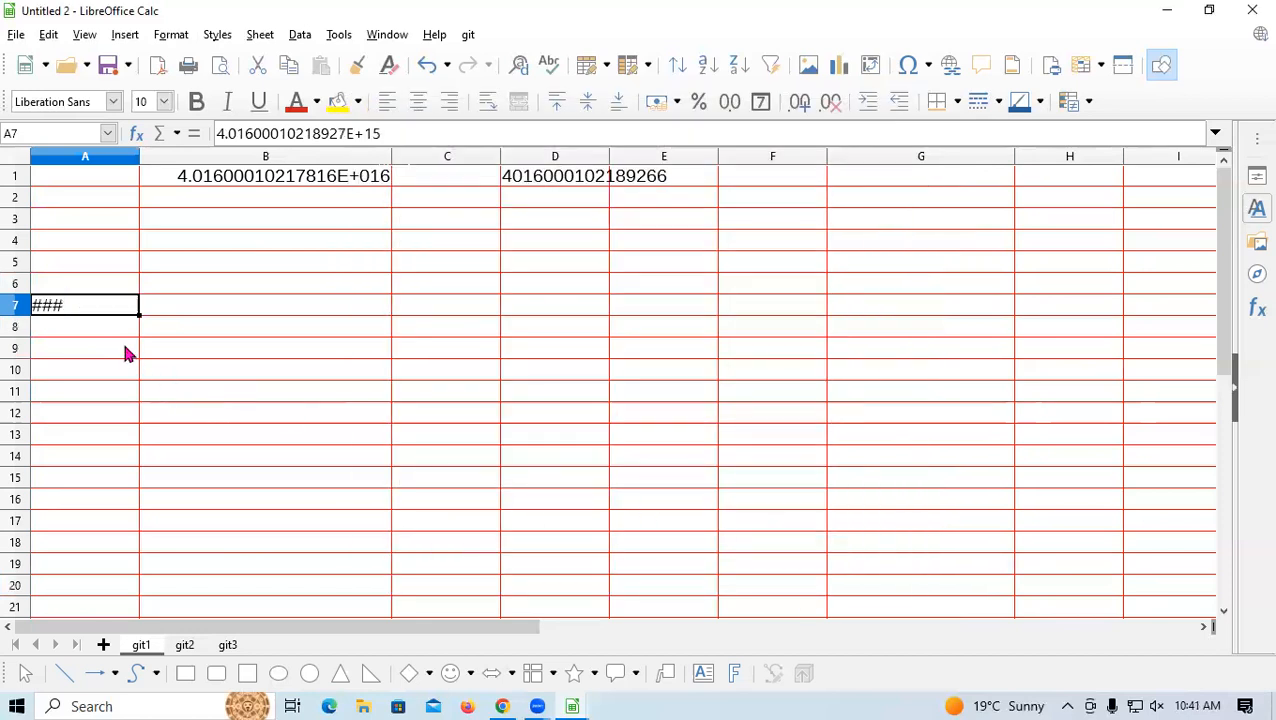
pyautogui.click(893, 378)
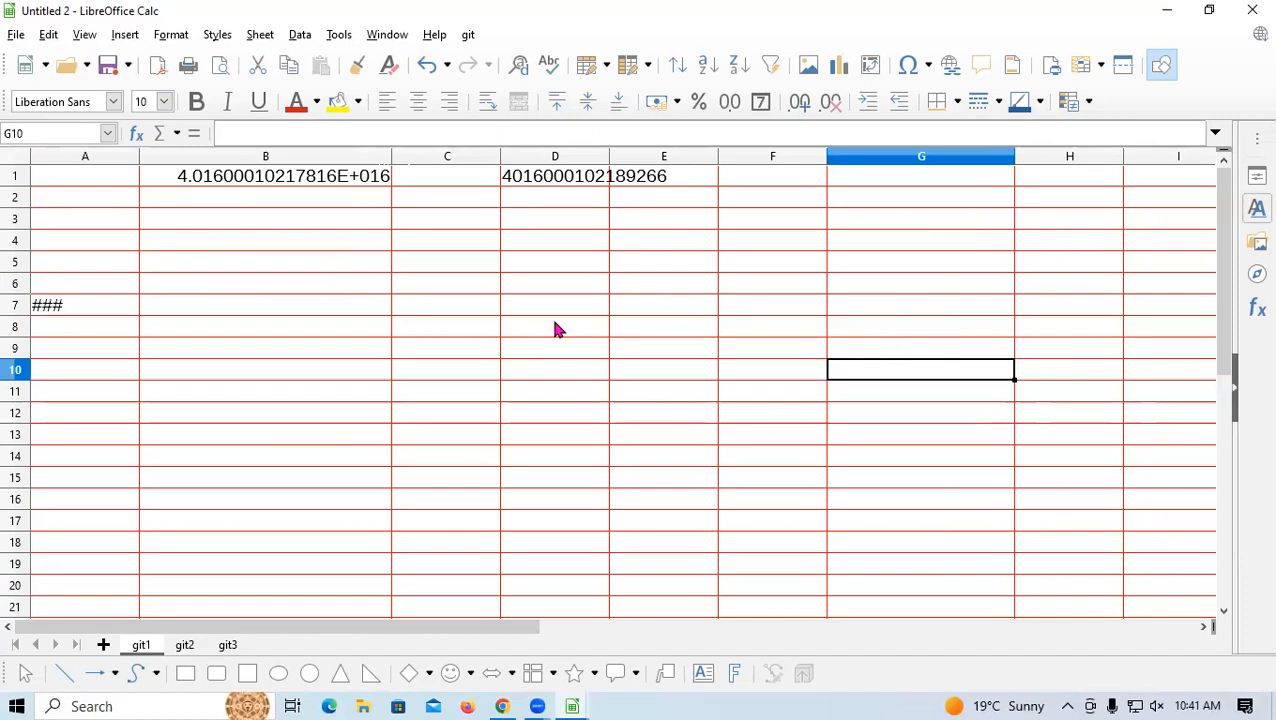
pyautogui.click(688, 326)
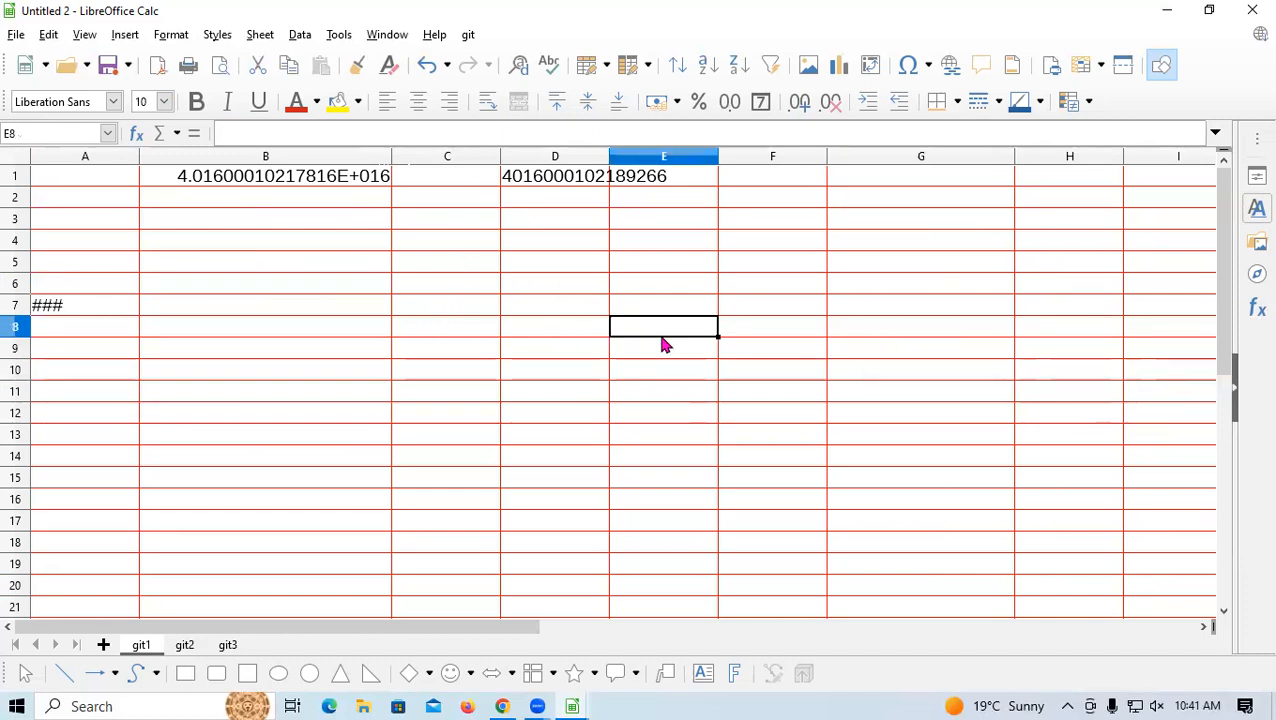
pyautogui.click(580, 157)
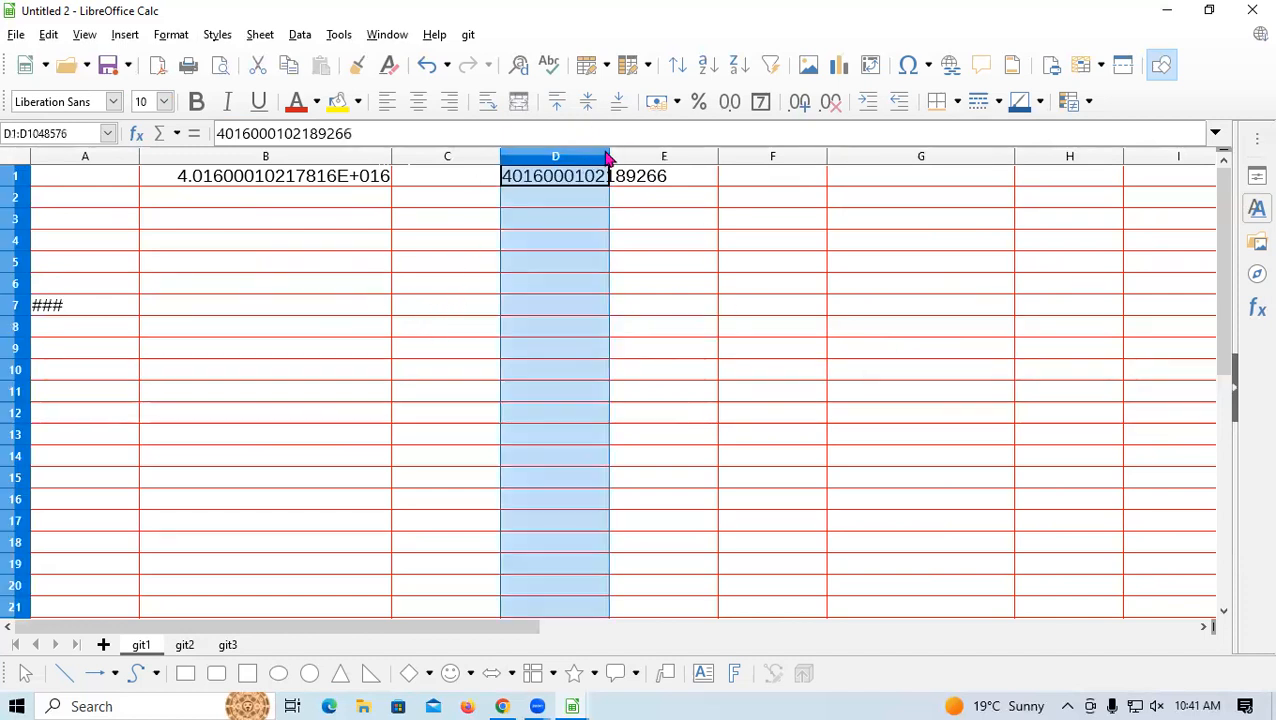
pyautogui.doubleClick(609, 156)
pyautogui.click(842, 306)
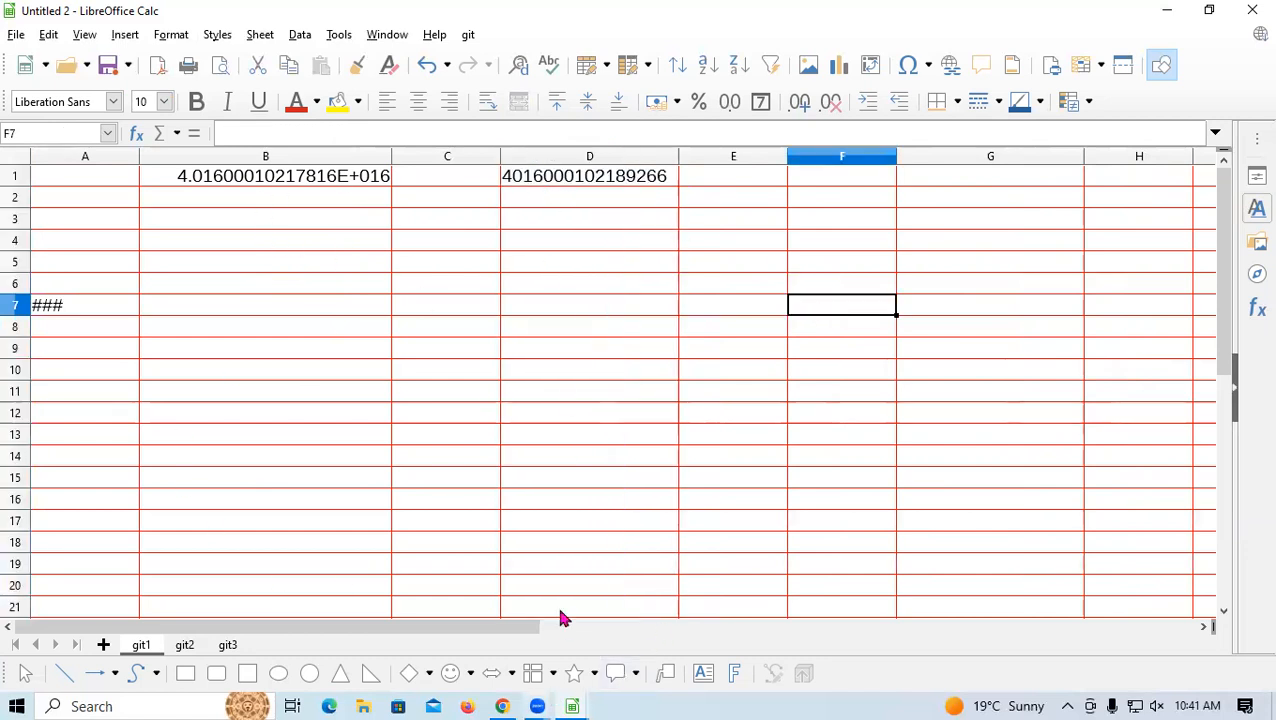
# Browse the Format menu's Conditional formatting submenu
pyautogui.click(126, 36)
pyautogui.moveTo(171, 36)
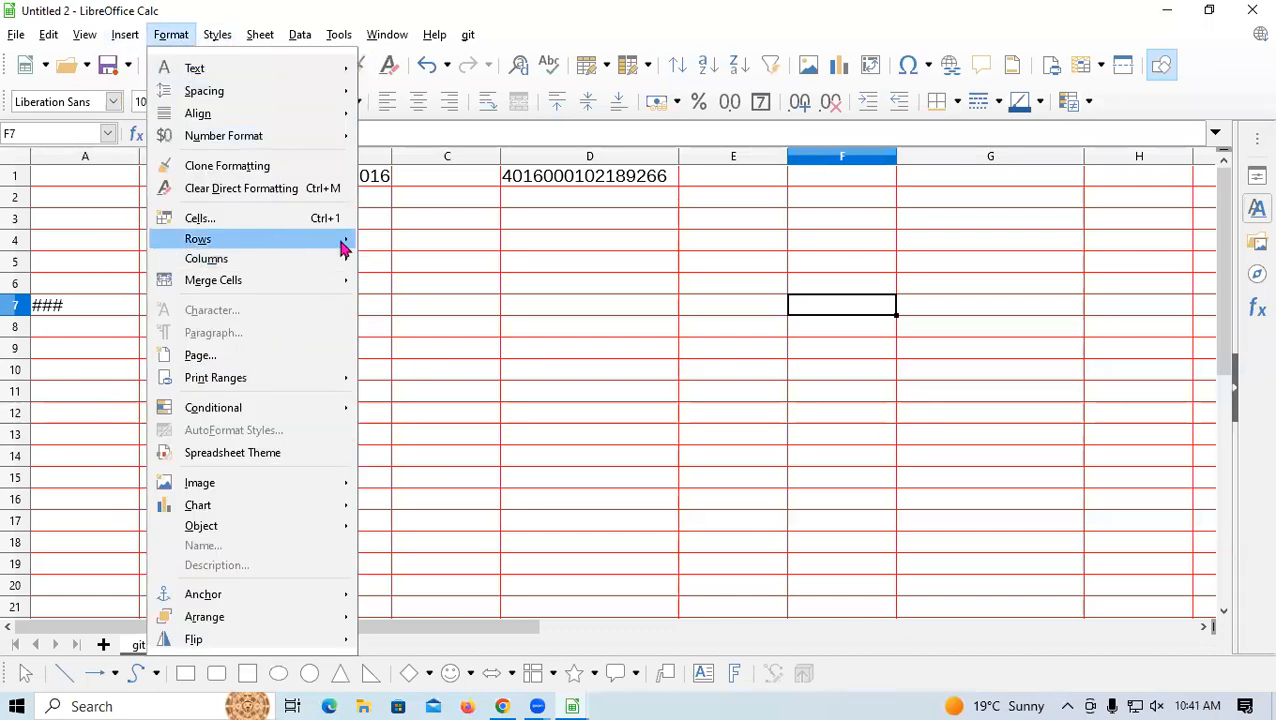
pyautogui.moveTo(342, 245)
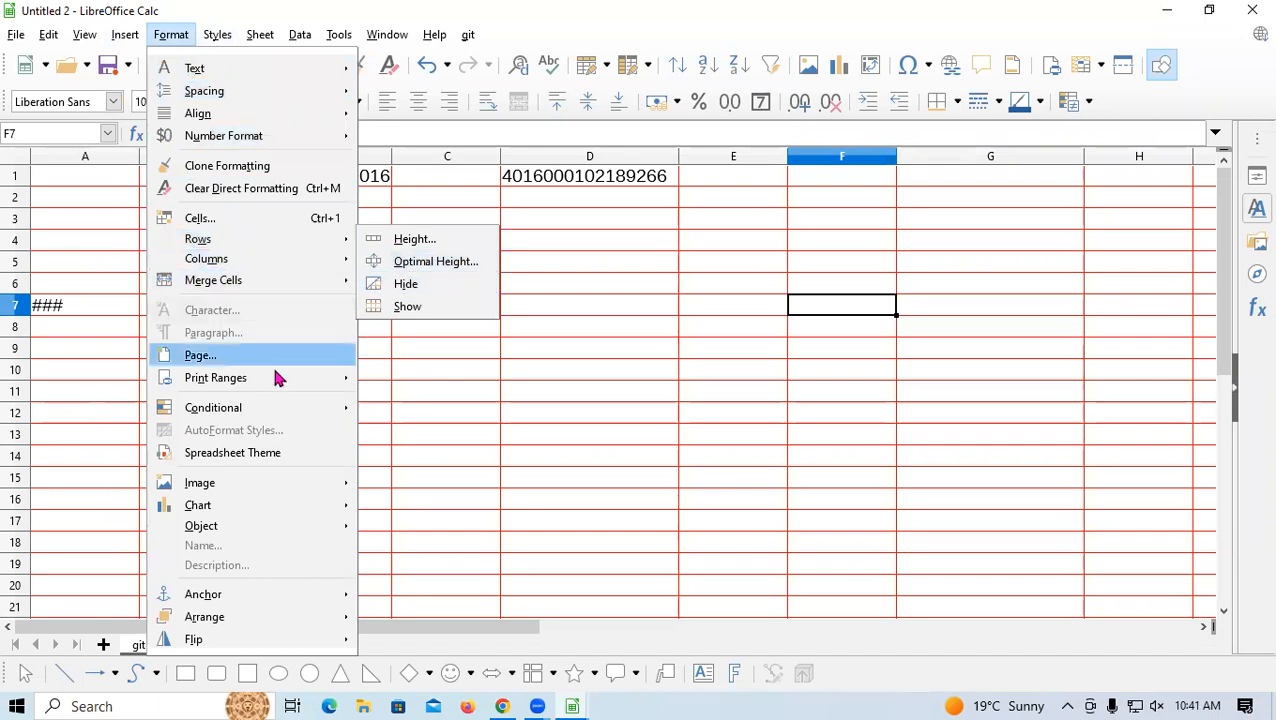
pyautogui.moveTo(229, 387)
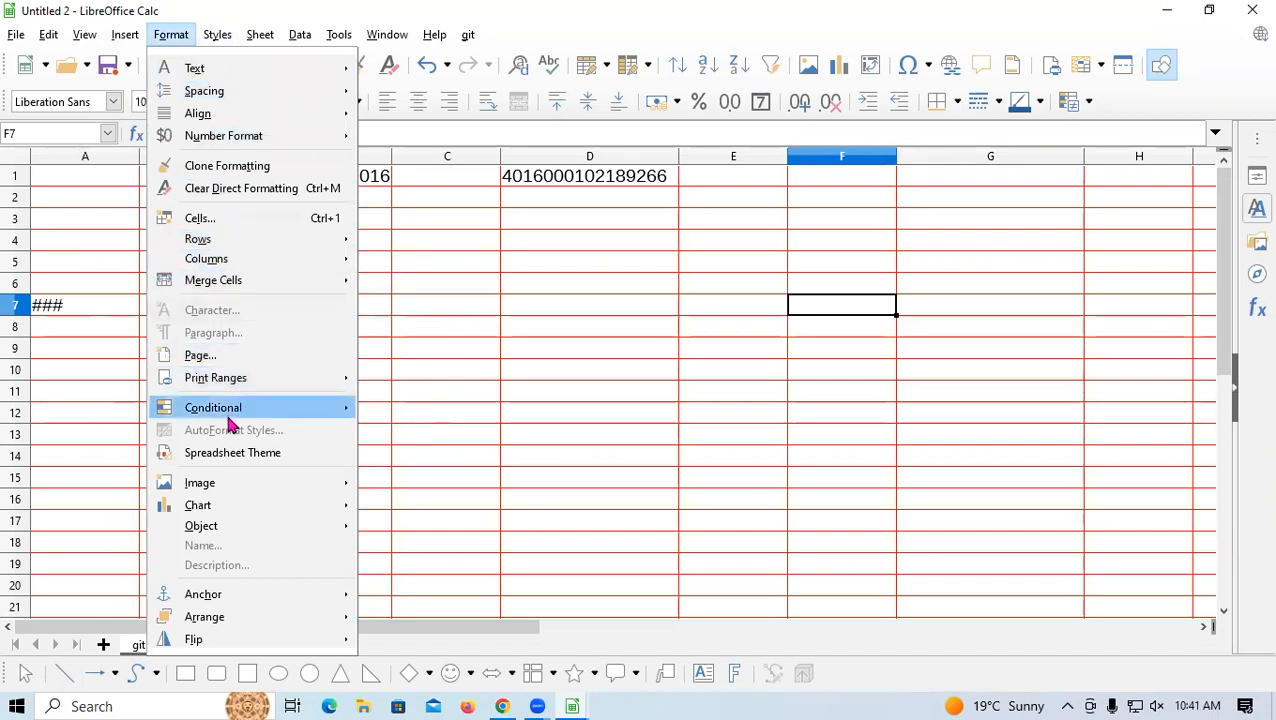
pyautogui.moveTo(250, 414)
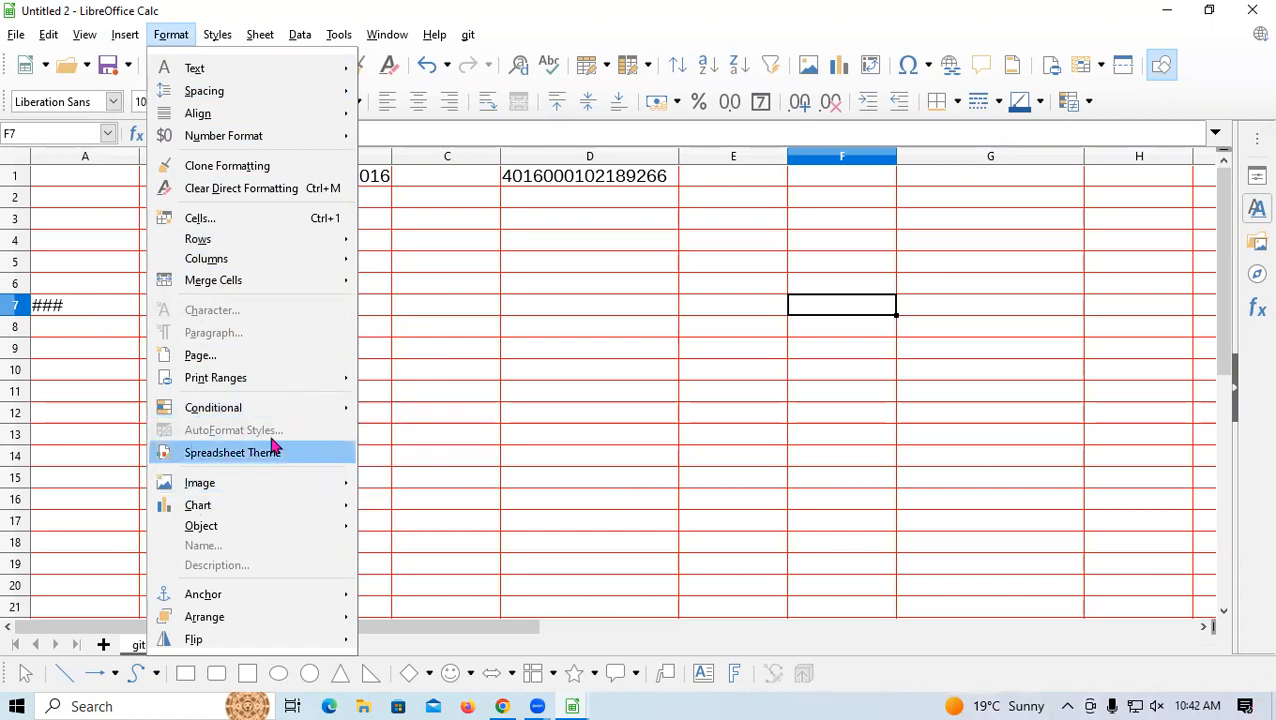
pyautogui.moveTo(340, 414)
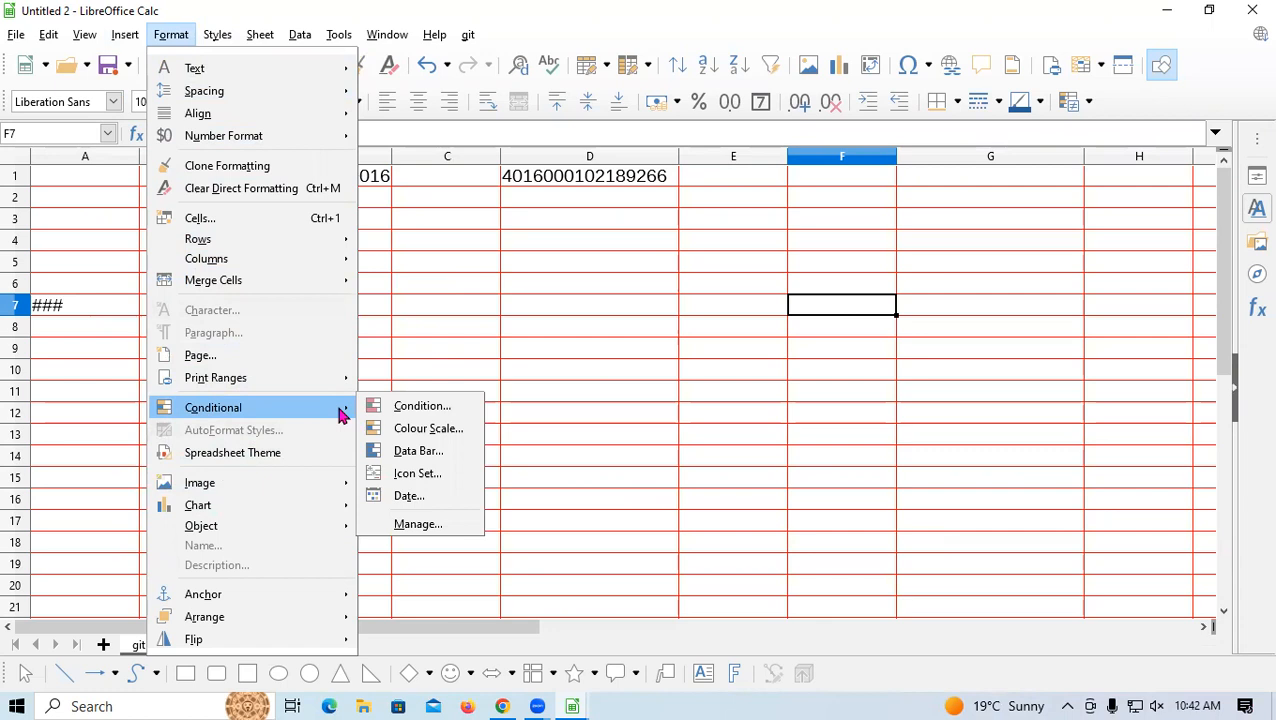
# Open Conditional > Manage, close the empty manager, and select cell D1
pyautogui.click(414, 526)
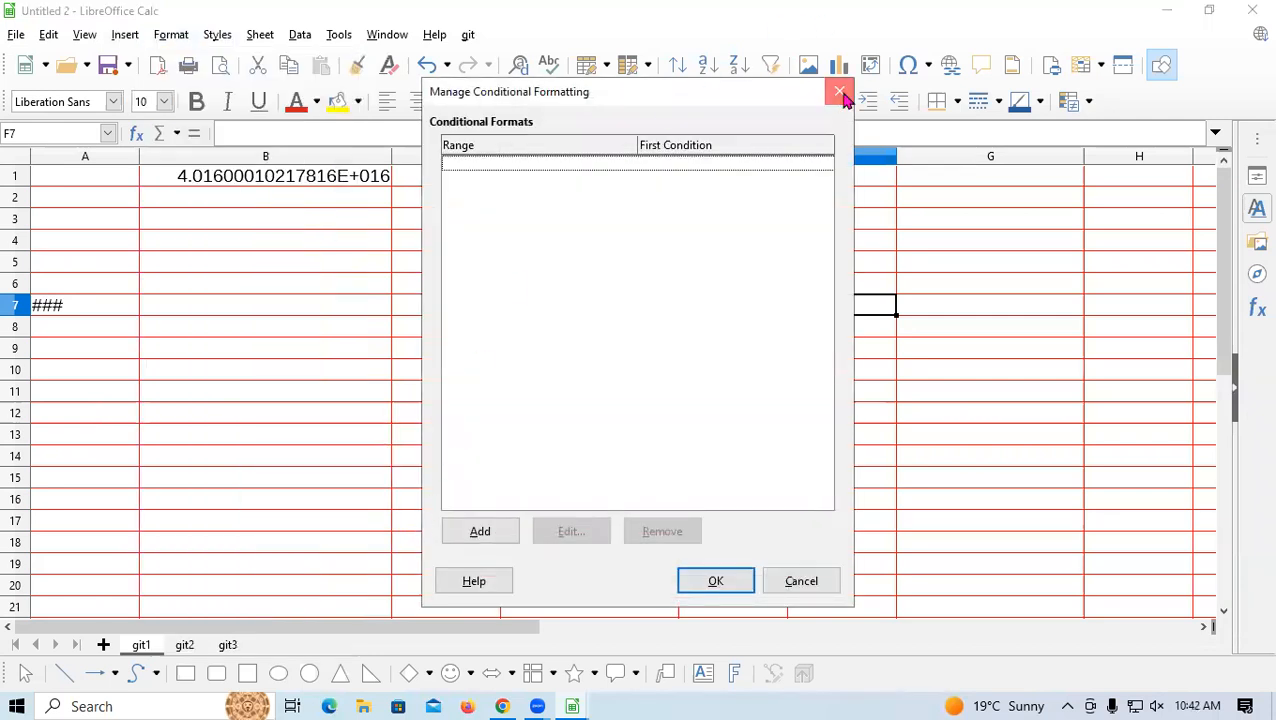
pyautogui.click(840, 93)
pyautogui.click(586, 304)
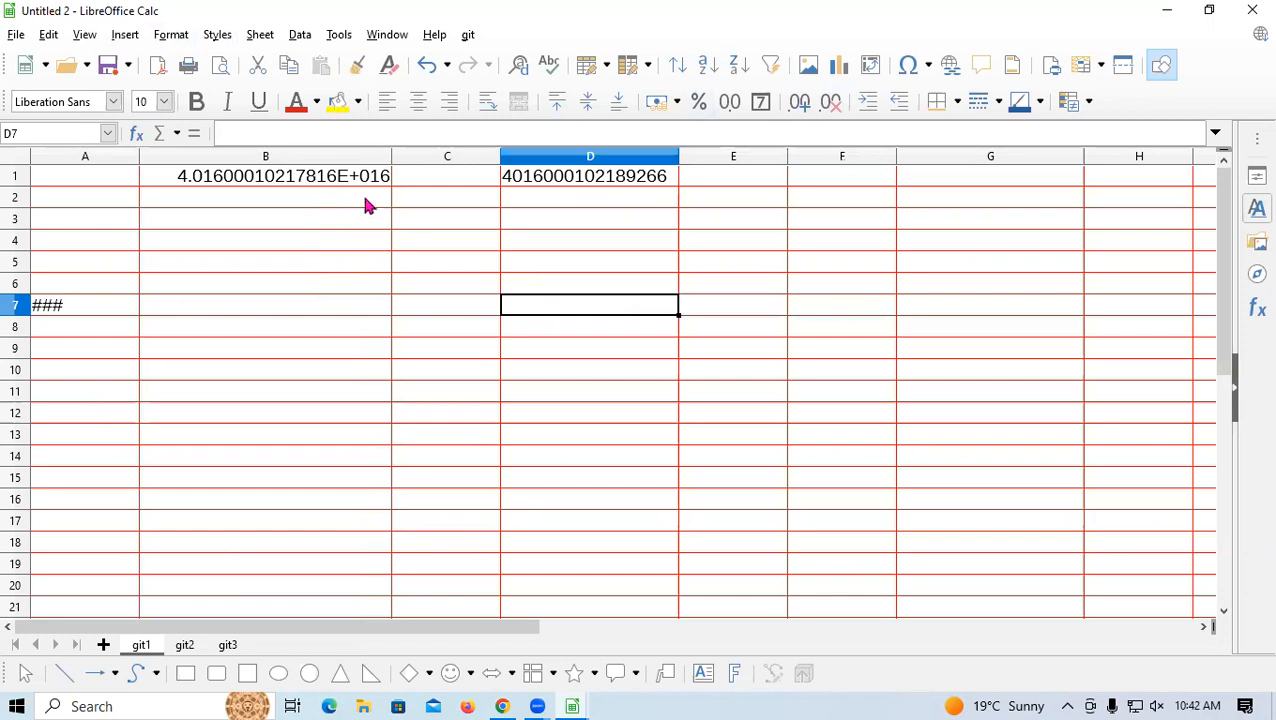
pyautogui.click(576, 176)
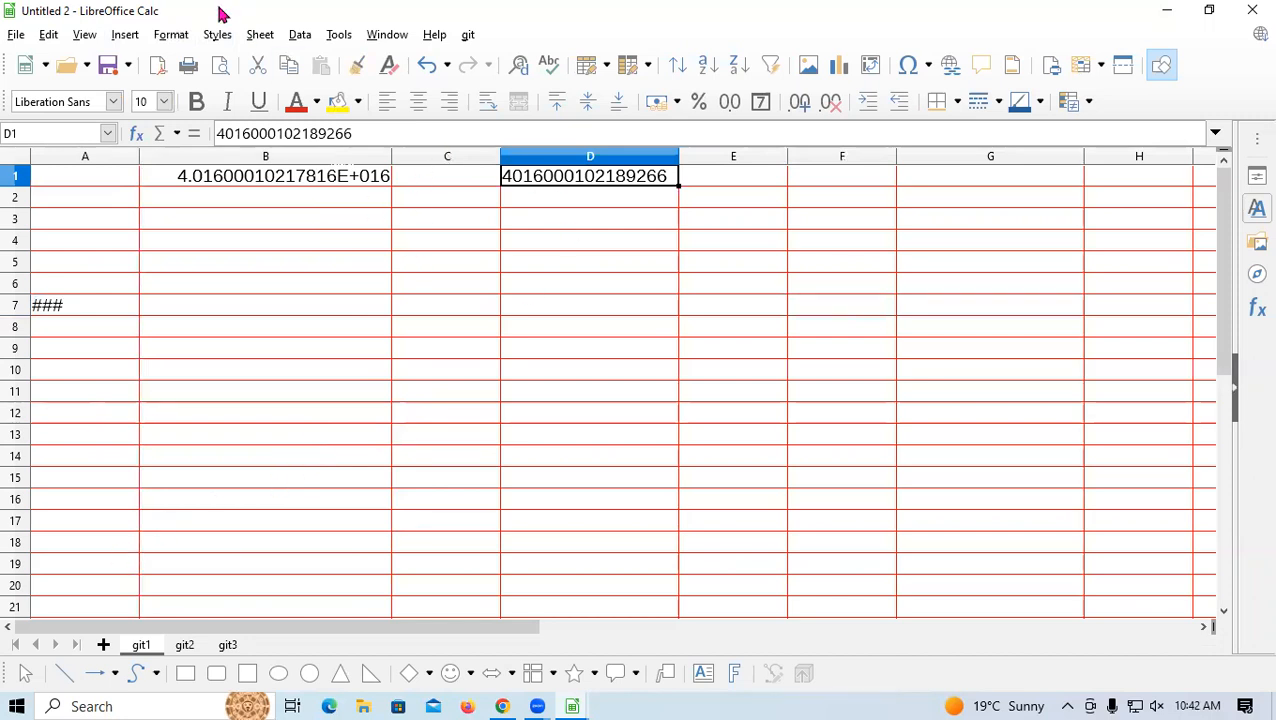
pyautogui.click(169, 35)
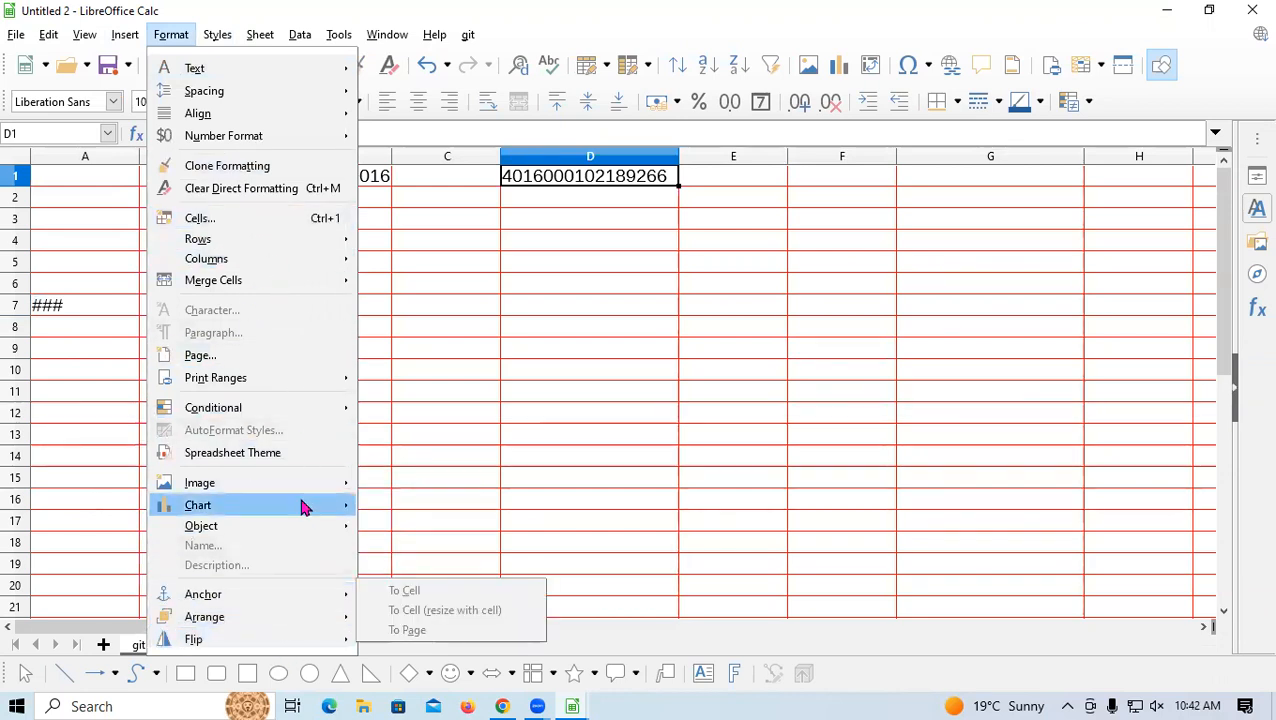
pyautogui.moveTo(302, 480)
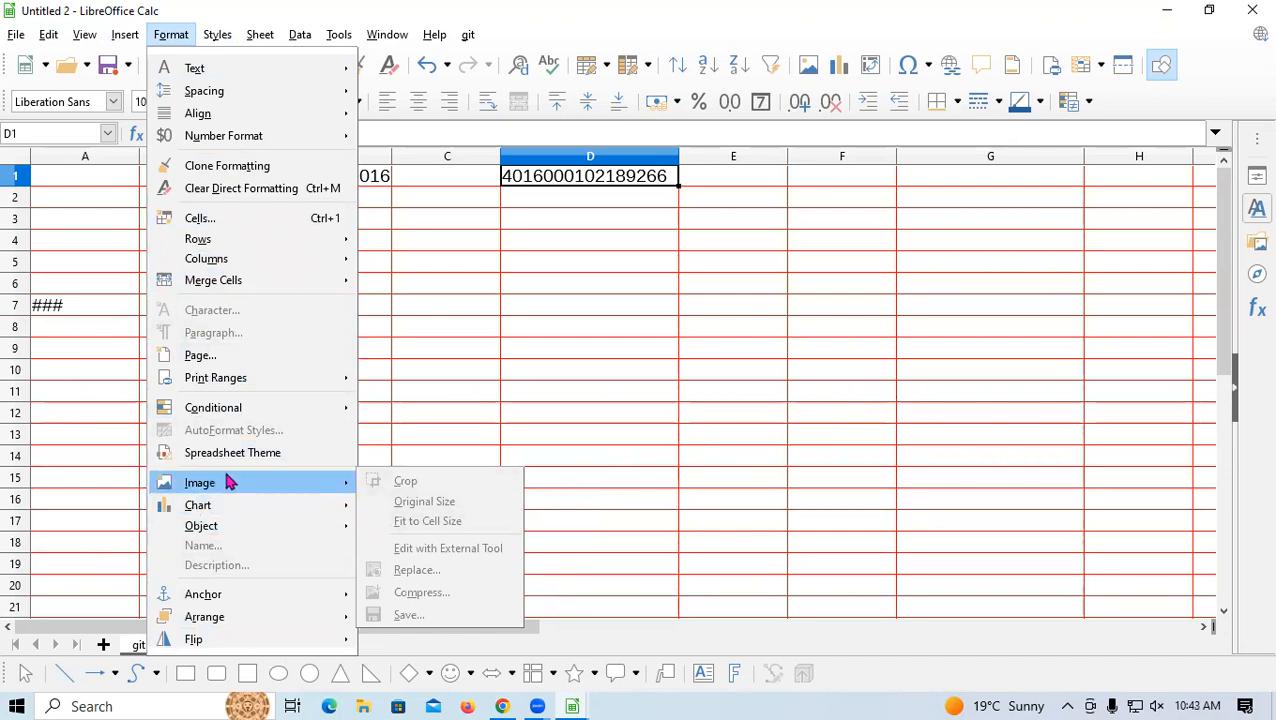
pyautogui.moveTo(122, 36)
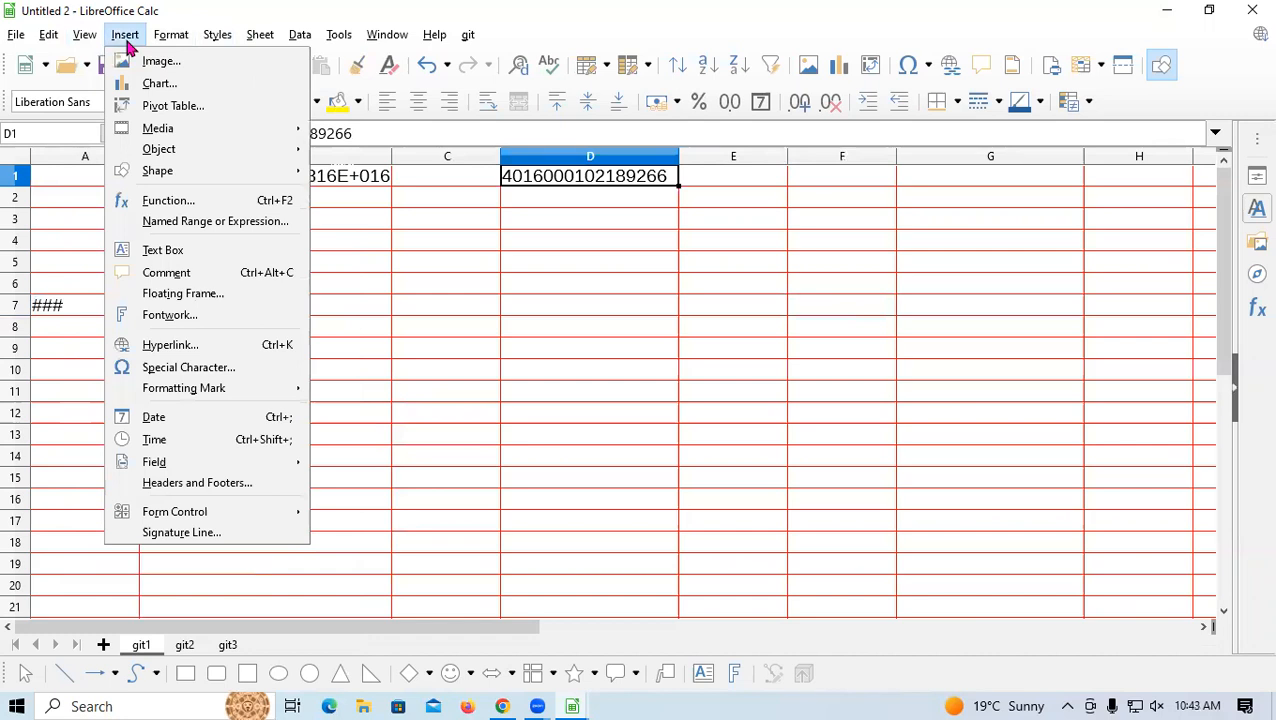
pyautogui.click(155, 61)
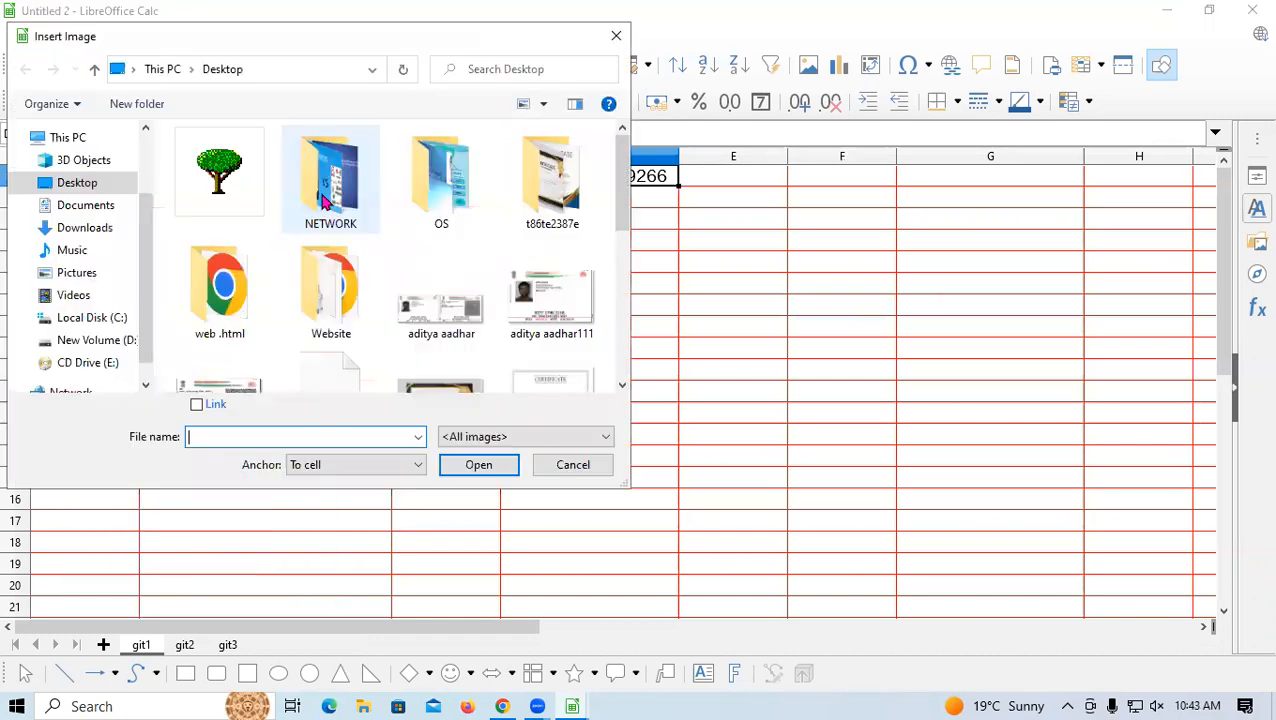
pyautogui.click(617, 37)
pyautogui.click(171, 34)
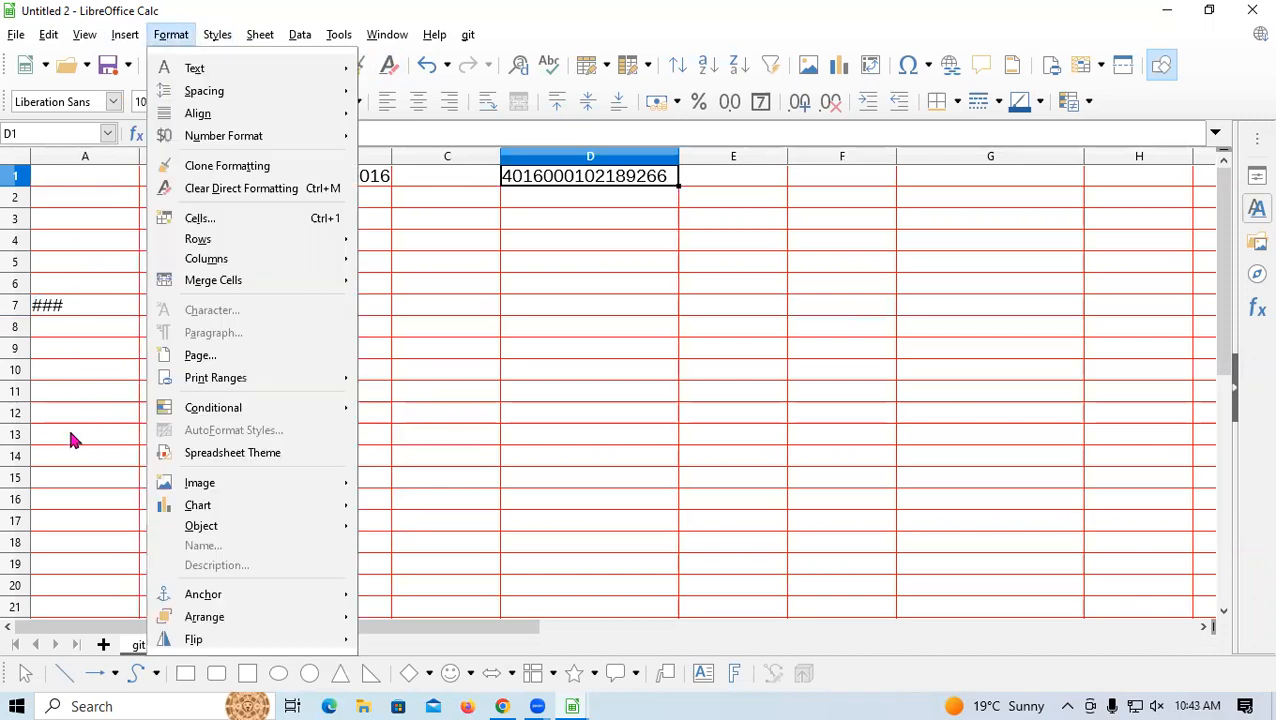
pyautogui.moveTo(208, 487)
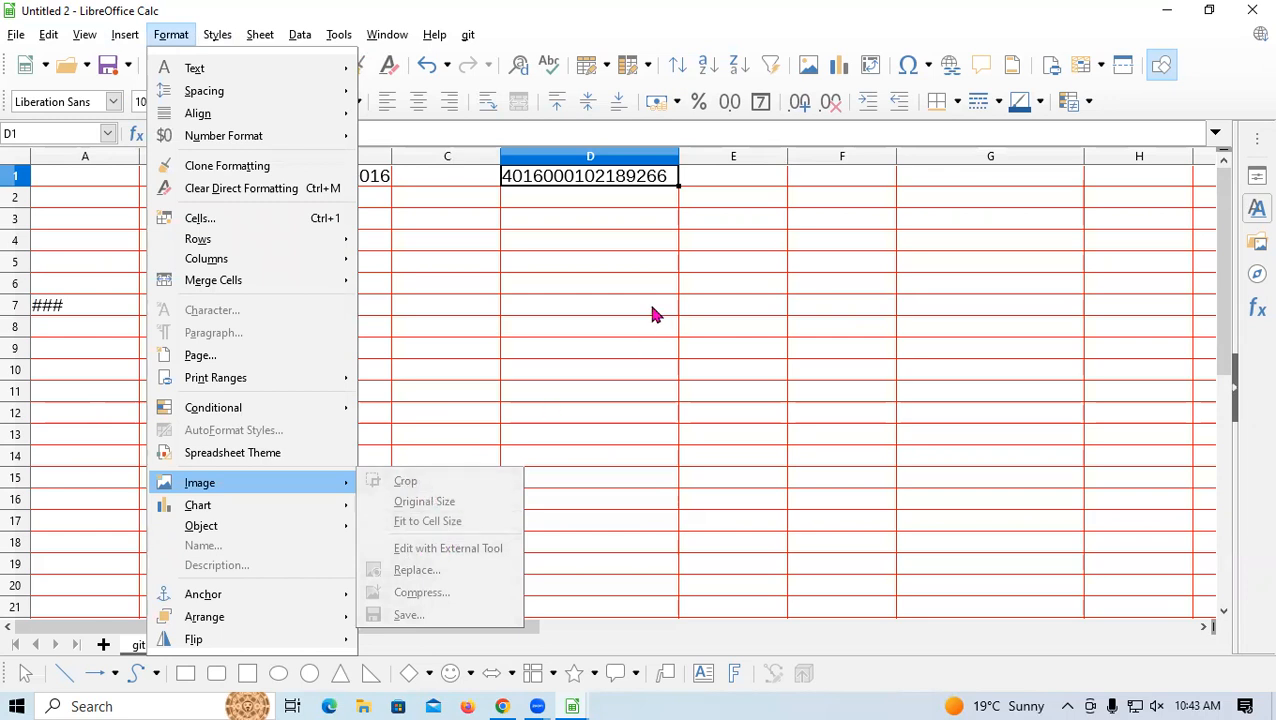
pyautogui.click(620, 288)
pyautogui.click(604, 288)
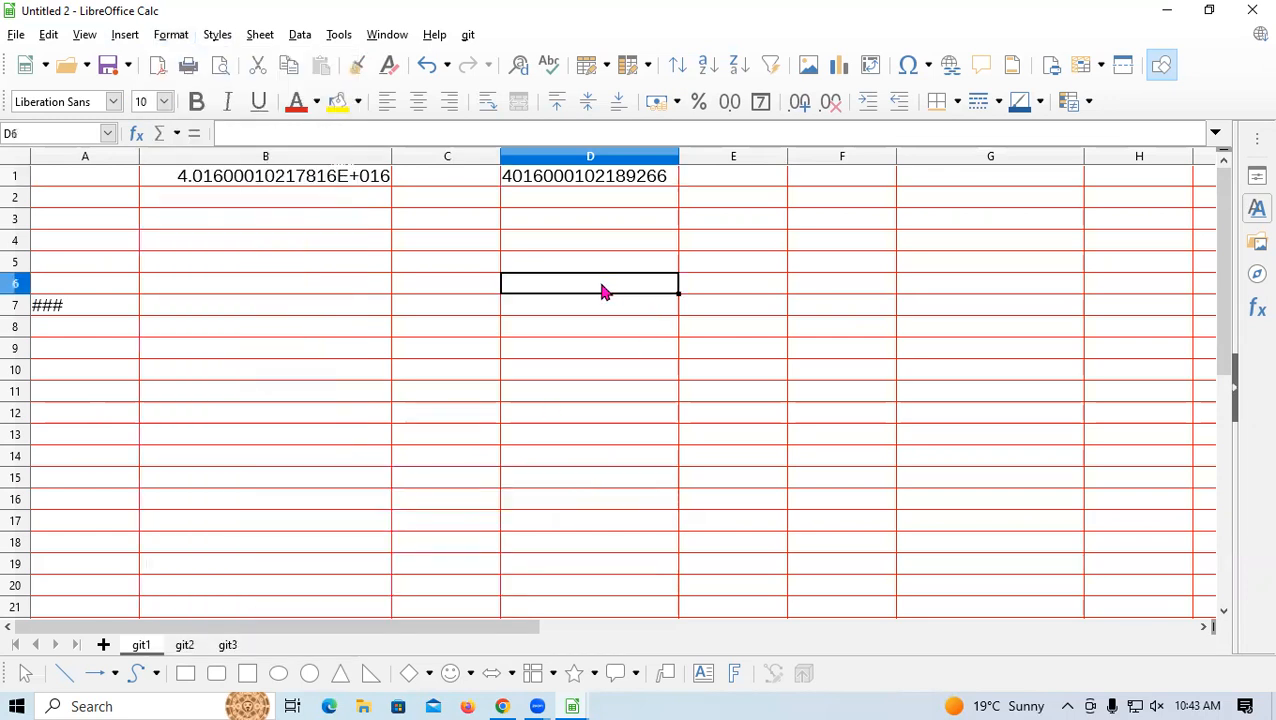
pyautogui.click(172, 36)
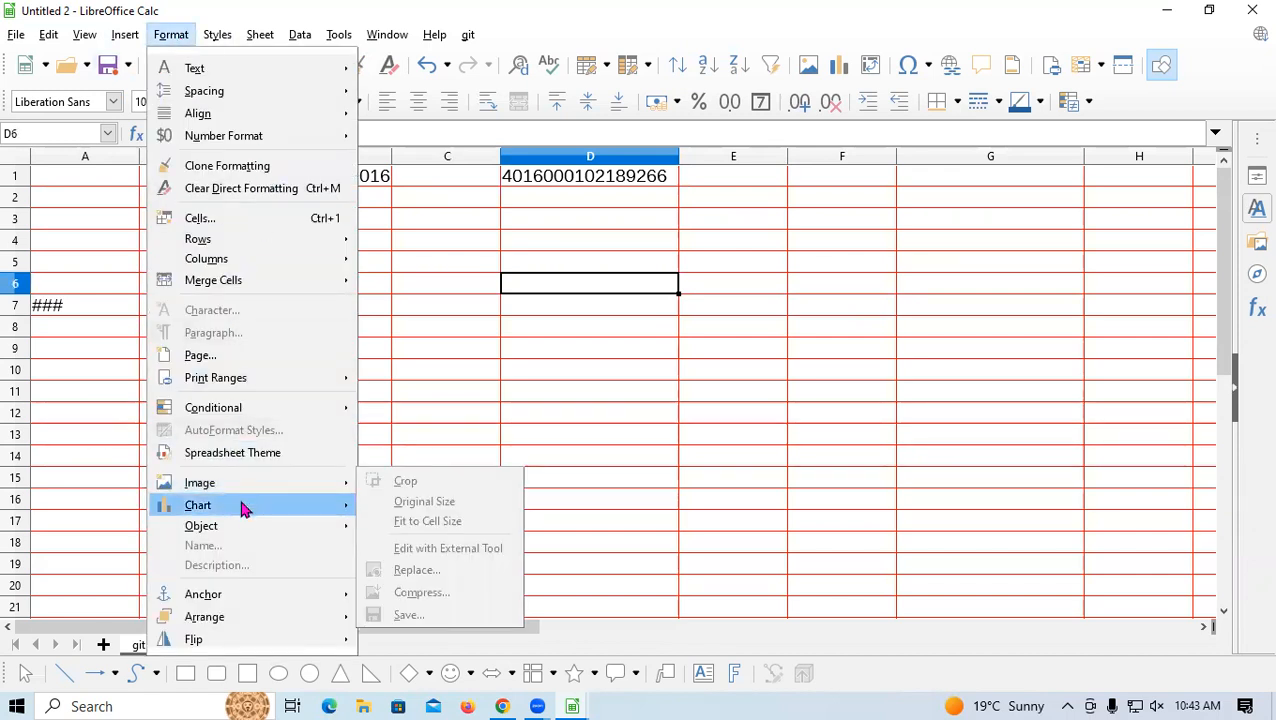
pyautogui.moveTo(242, 503)
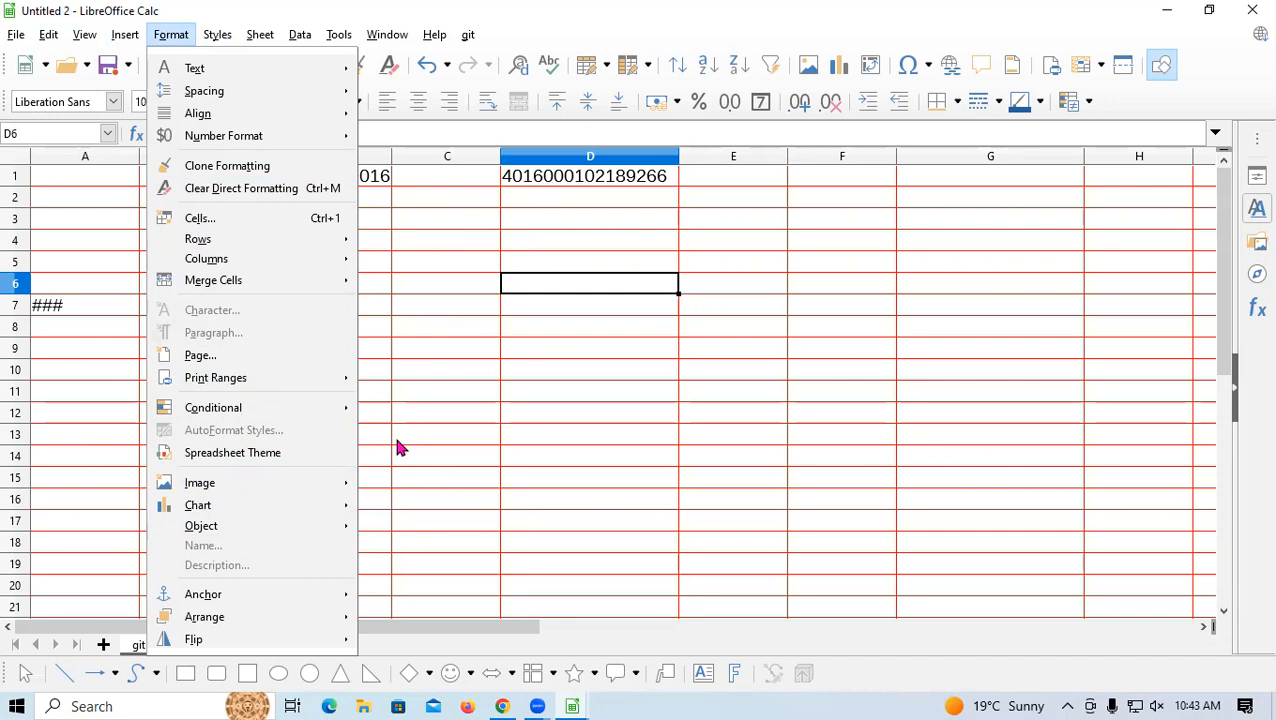
# Enter the names rahul, raju and rakesh in cells D6, E6 and F6
pyautogui.click(513, 397)
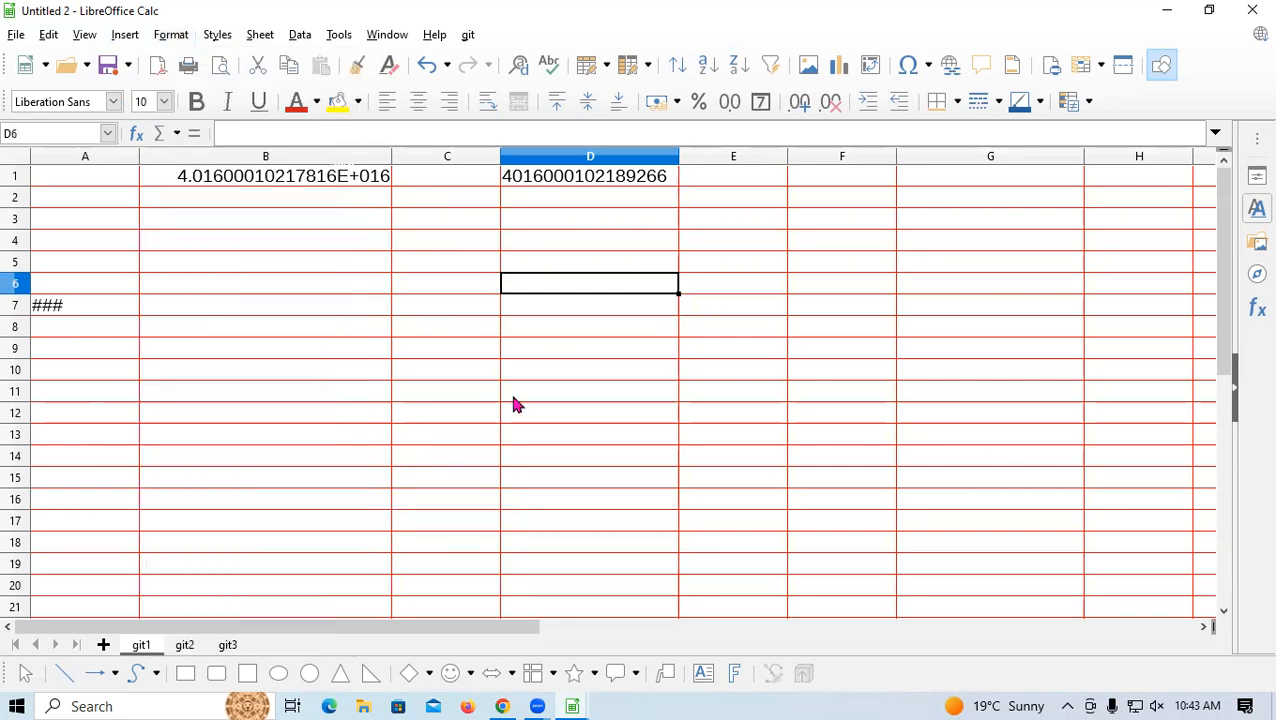
pyautogui.write('rahu')
pyautogui.press('Tab')
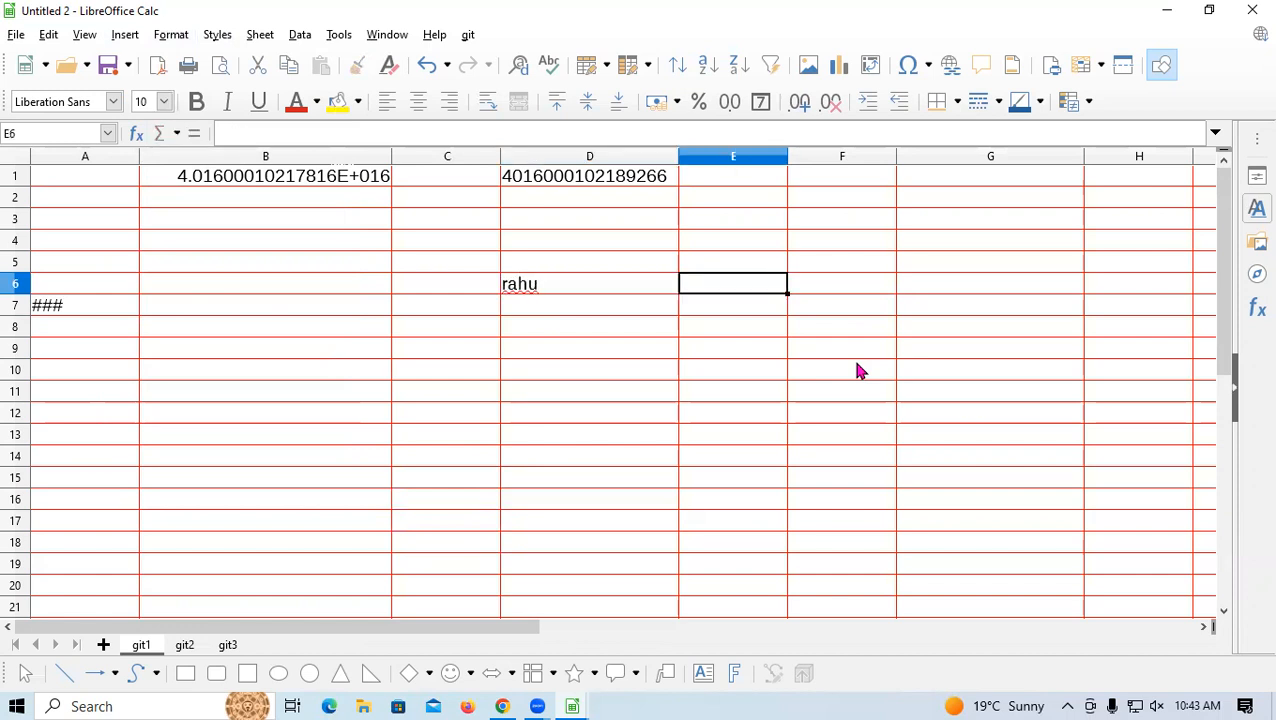
pyautogui.click(612, 282)
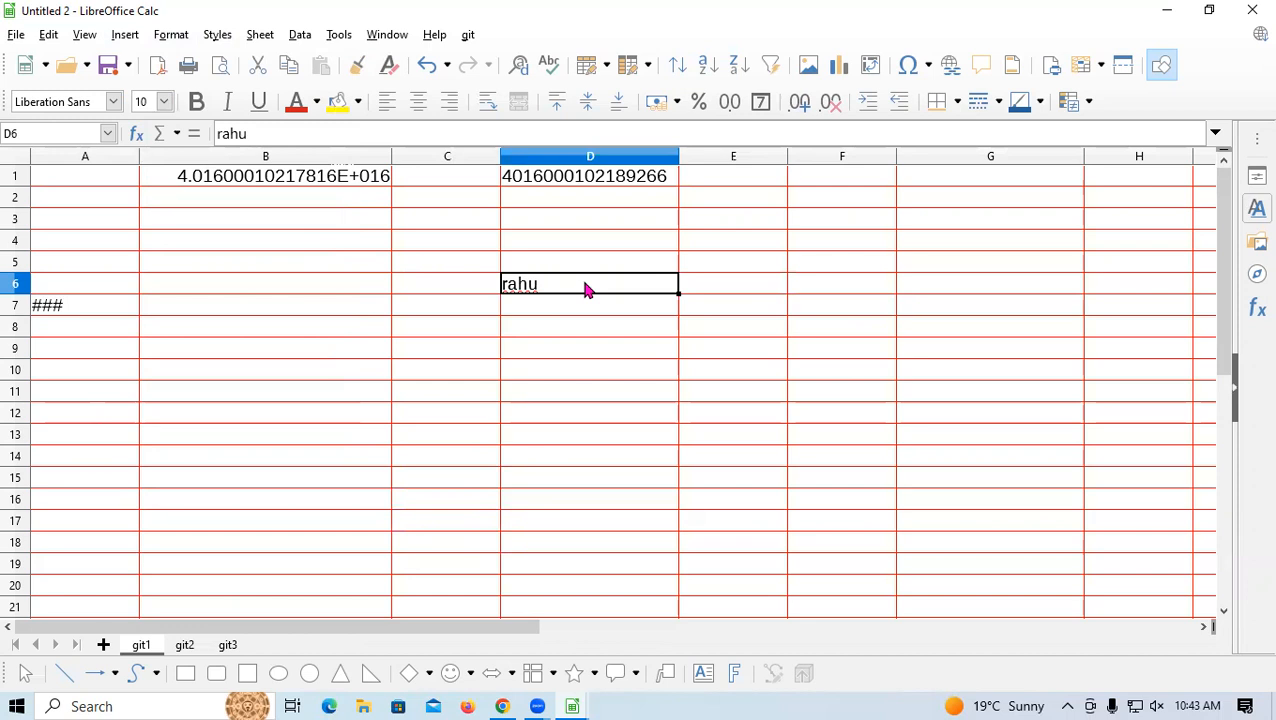
pyautogui.write('rahu')
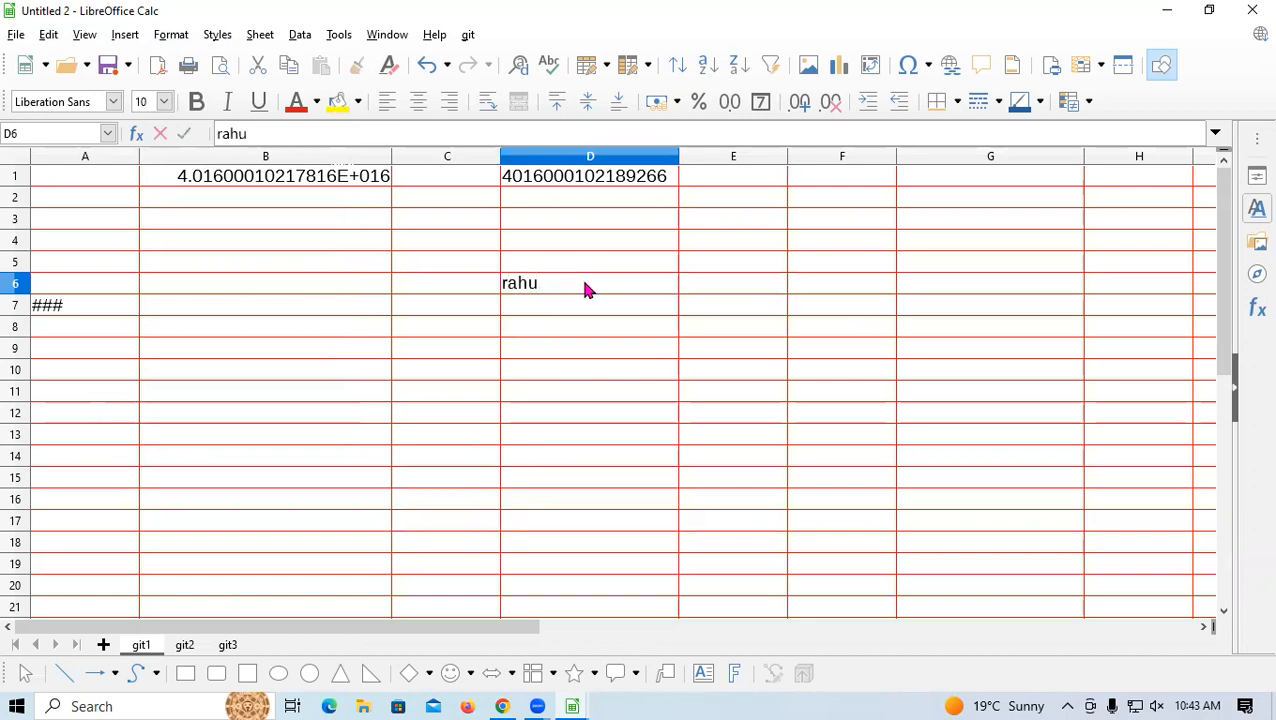
pyautogui.write('l')
pyautogui.press('Tab')
pyautogui.write('raju')
pyautogui.press('Tab')
pyautogui.write('rakesh')
pyautogui.click(596, 304)
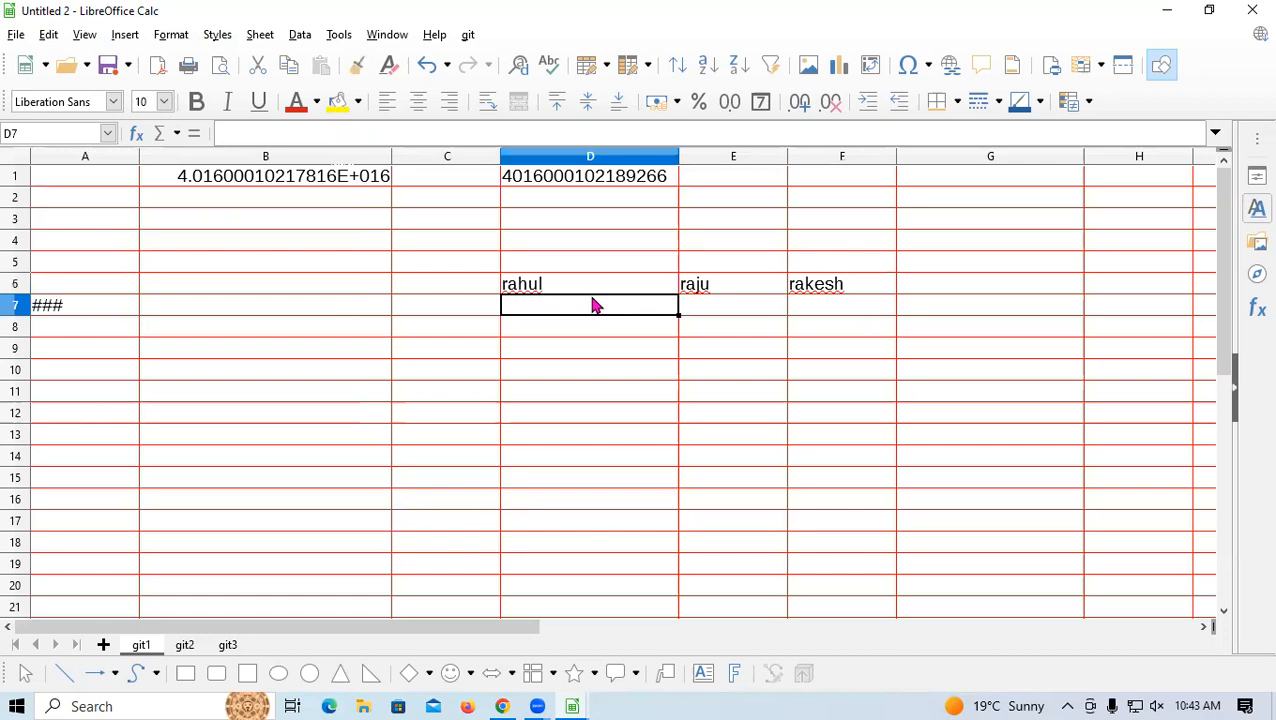
# Fill D7:F11 with the formula =RANDBETWEEN(35,80) for random marks
pyautogui.write('=')
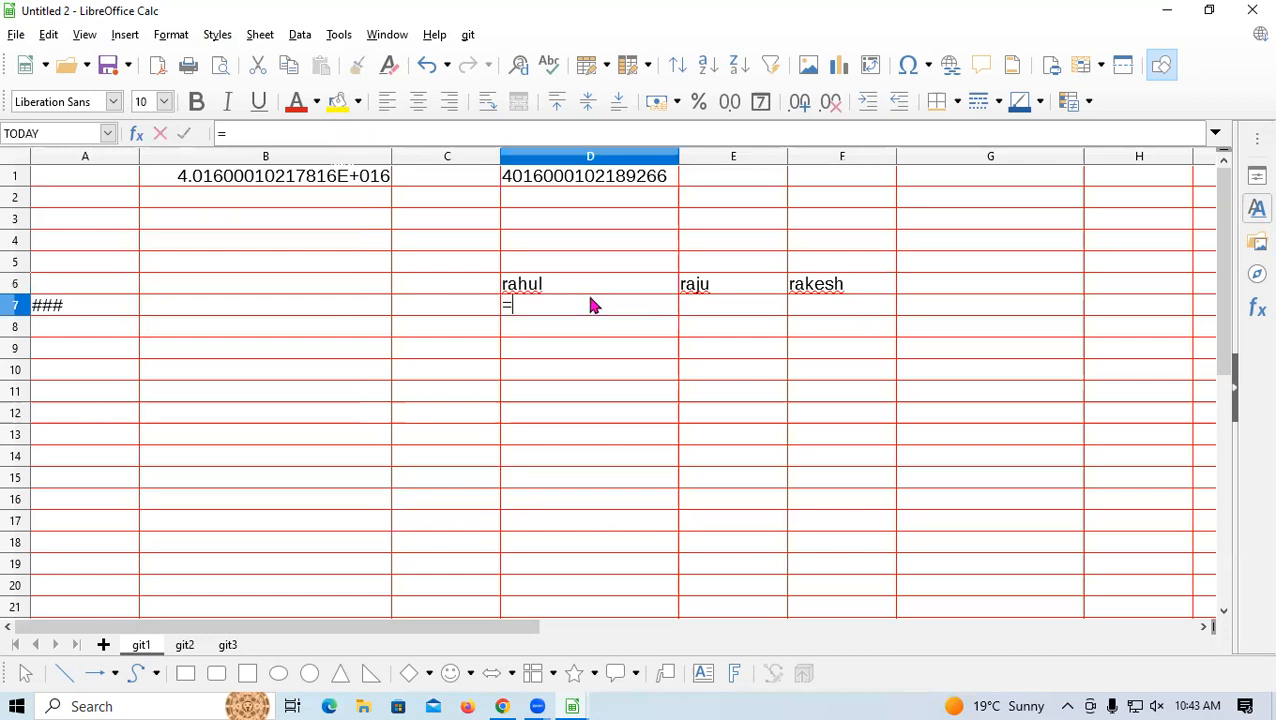
pyautogui.write('ra')
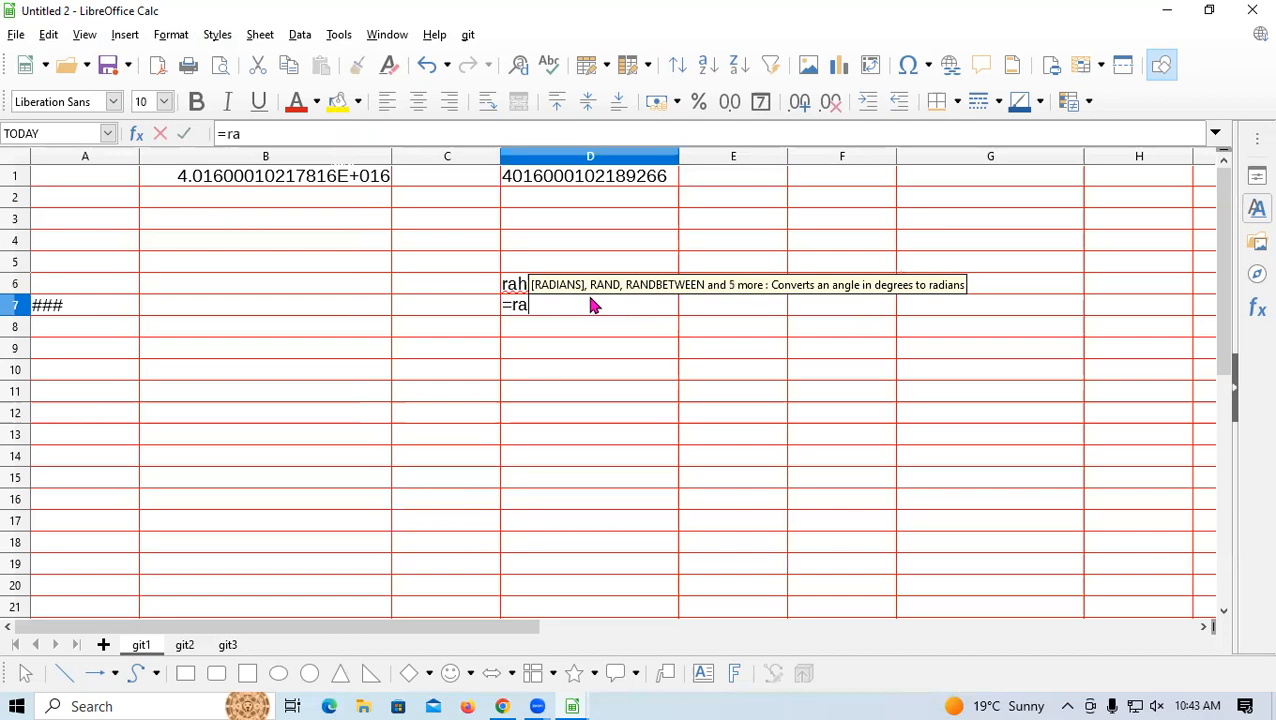
pyautogui.write('ndbetwee')
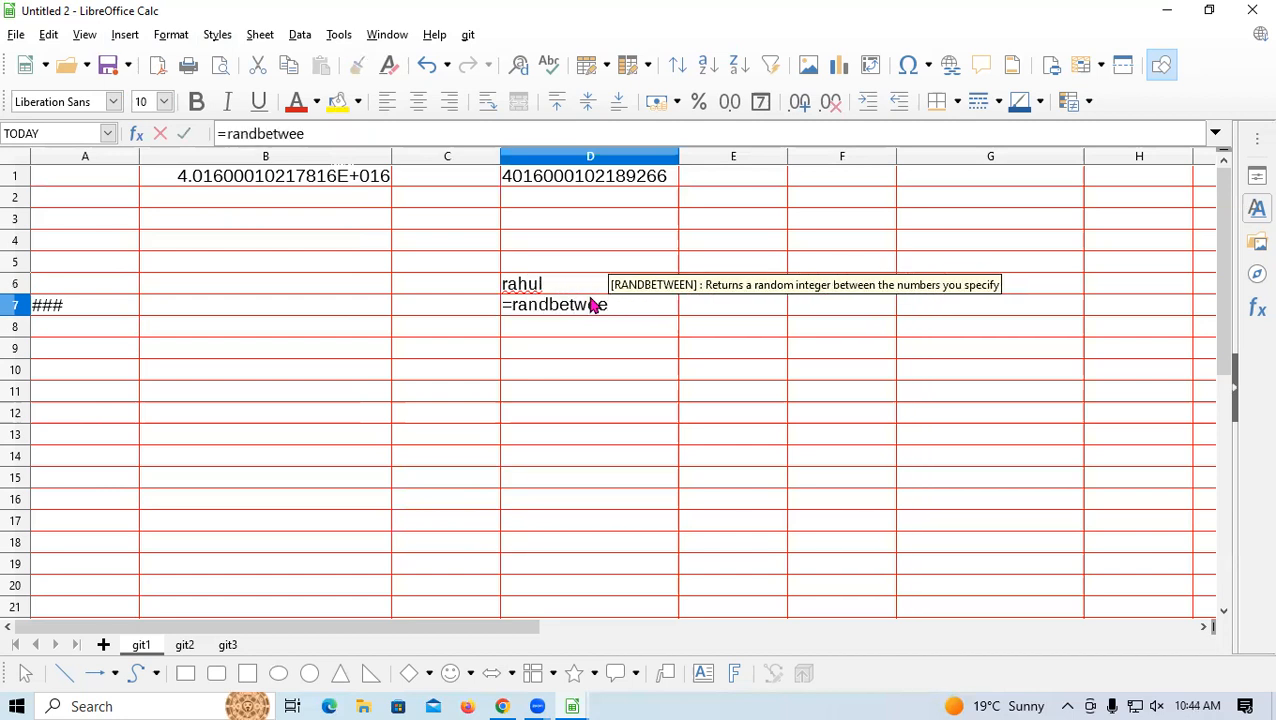
pyautogui.write('n(')
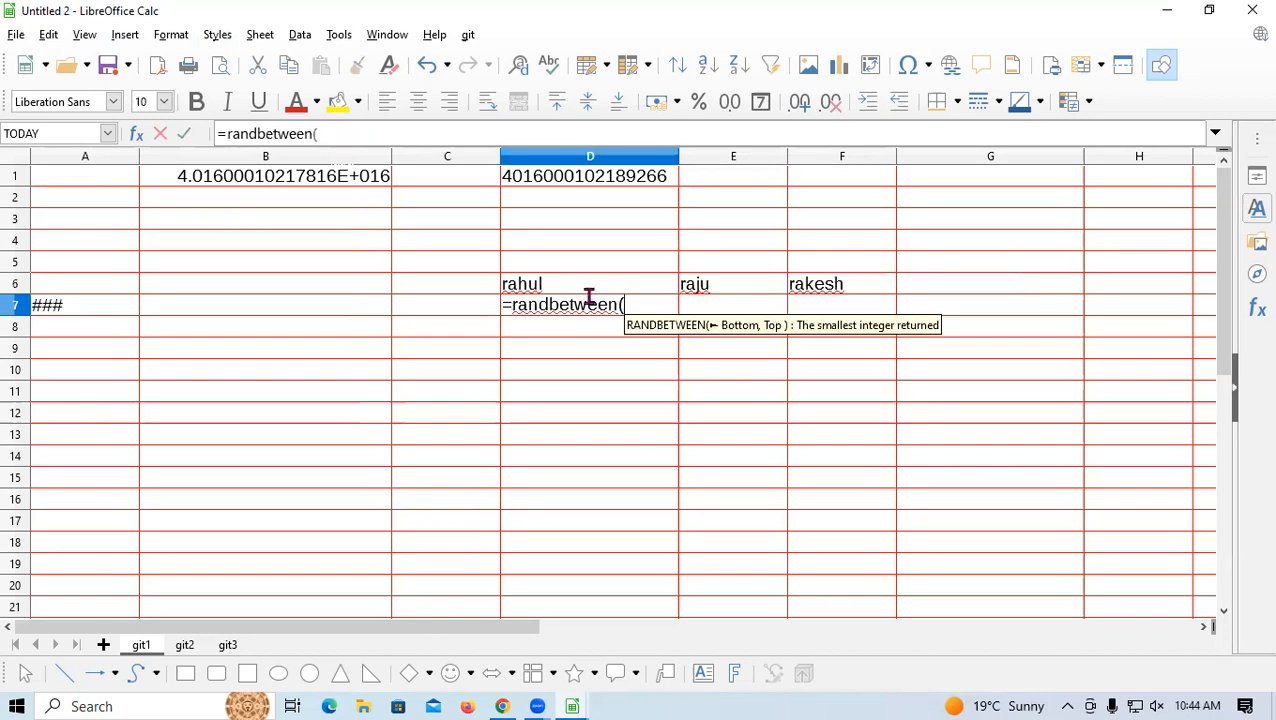
pyautogui.write('35,8')
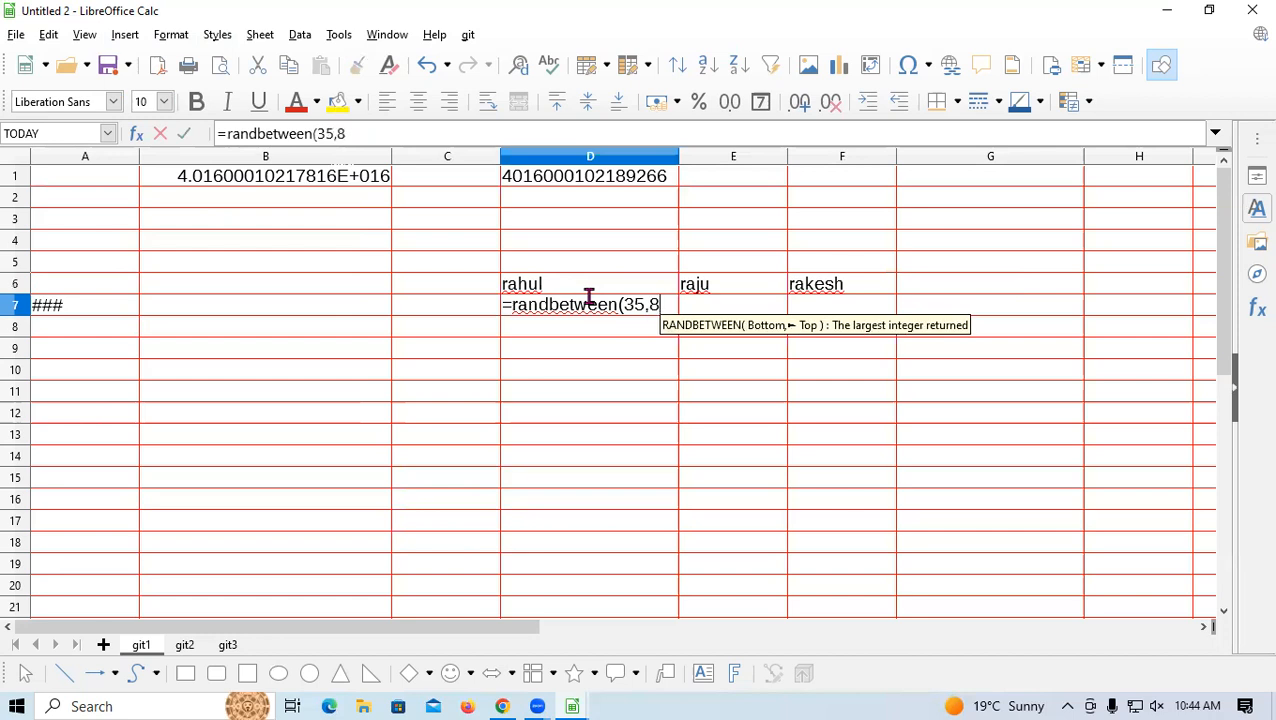
pyautogui.write('0)')
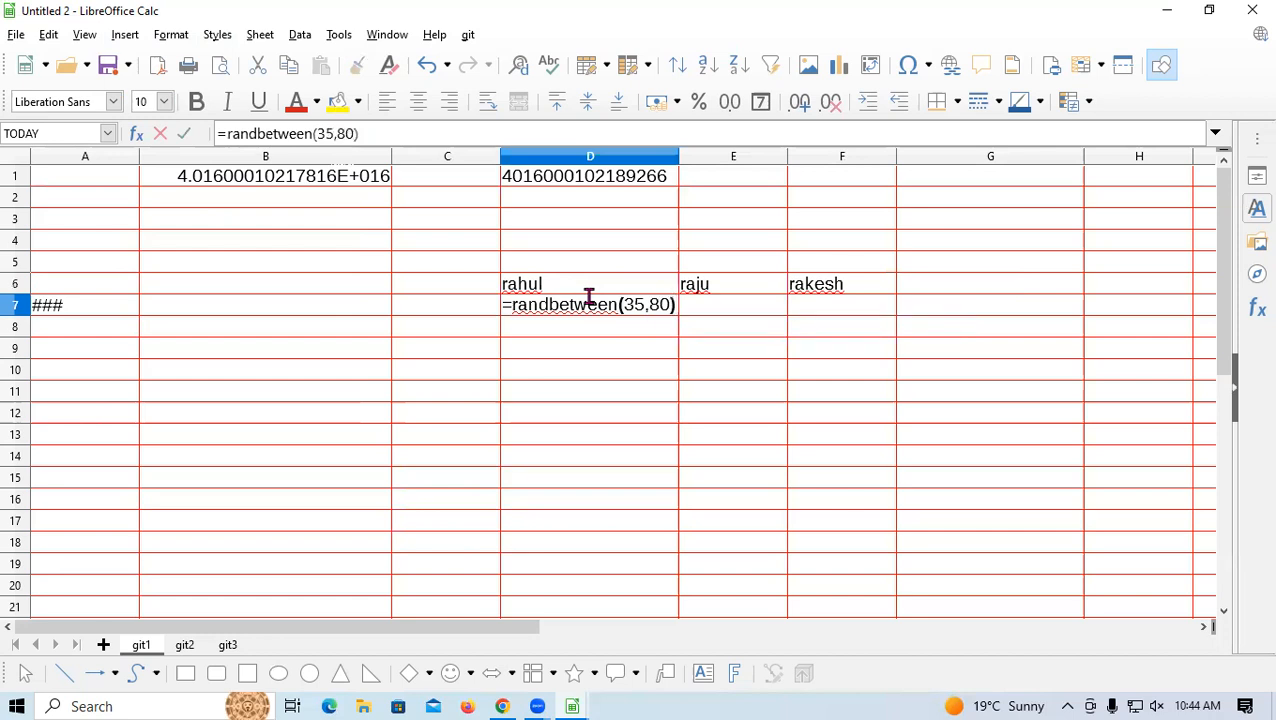
pyautogui.press('Return')
pyautogui.click(645, 308)
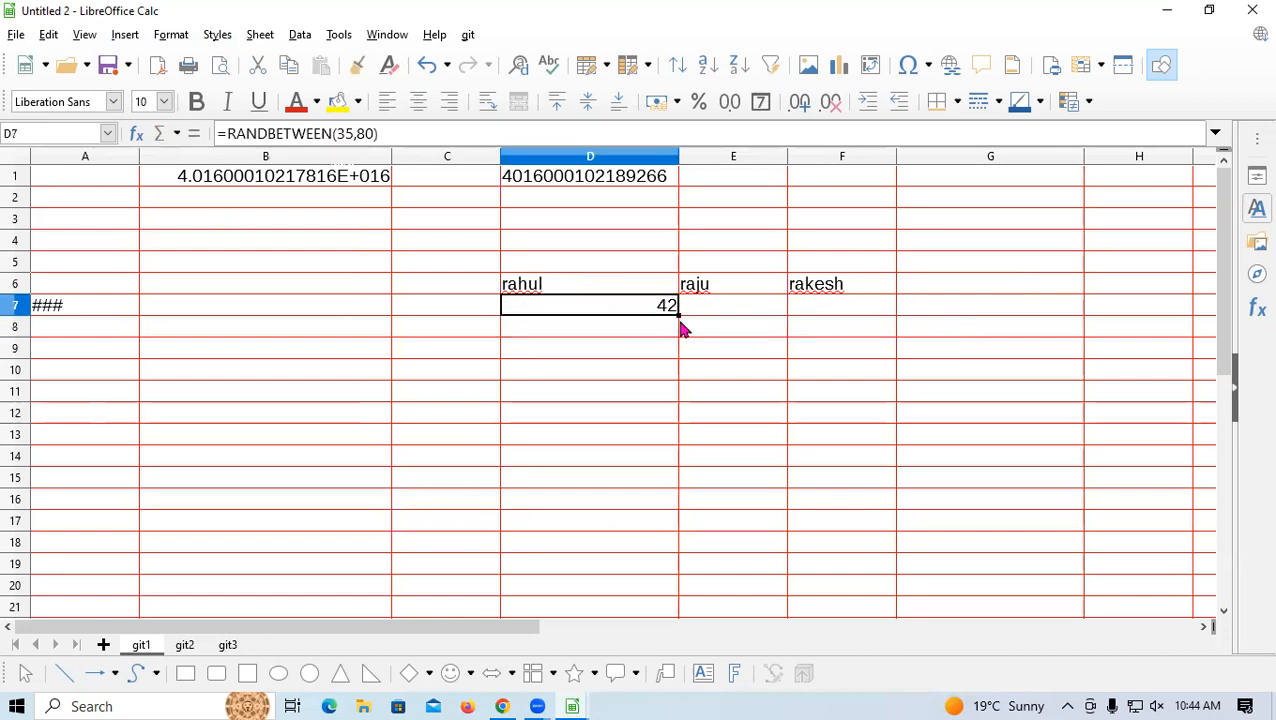
pyautogui.moveTo(677, 314); pyautogui.dragTo(860, 392)
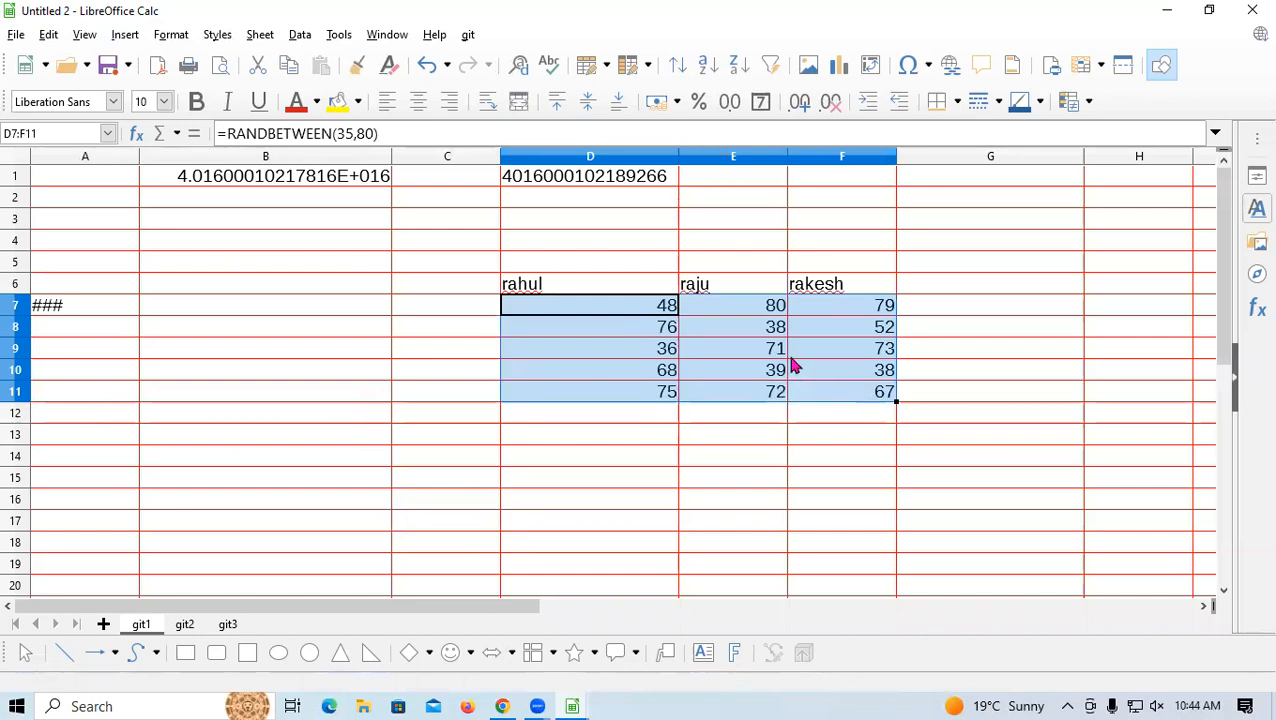
# Label C7:C11 with the subjects MATHS, ENG, SCIENCE, GK and HINDI
pyautogui.click(463, 308)
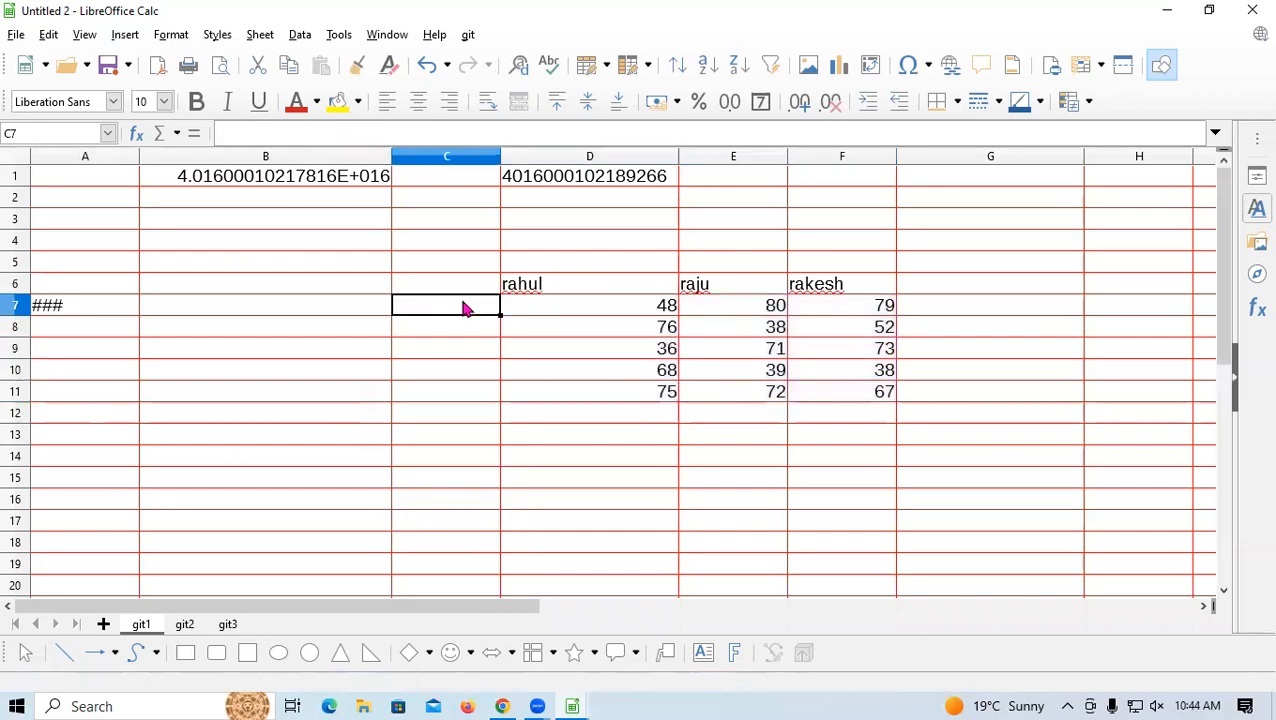
pyautogui.write('MATHS')
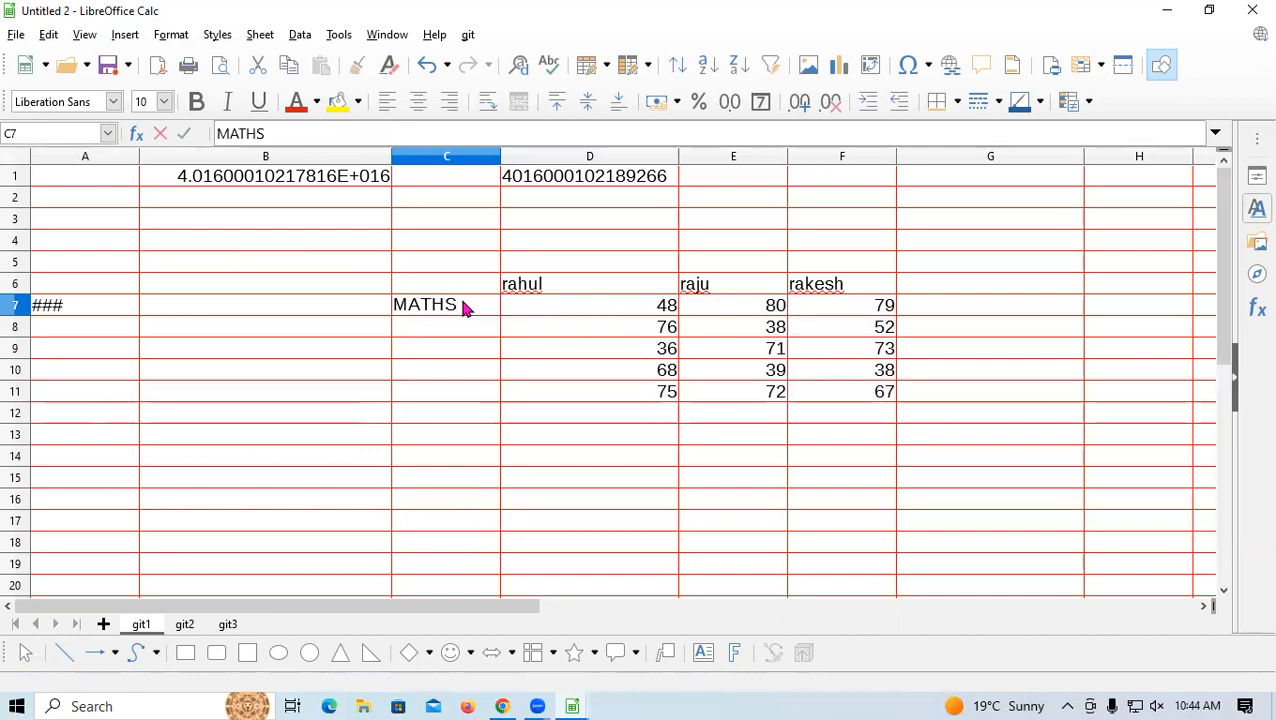
pyautogui.press('Return')
pyautogui.write('ENG')
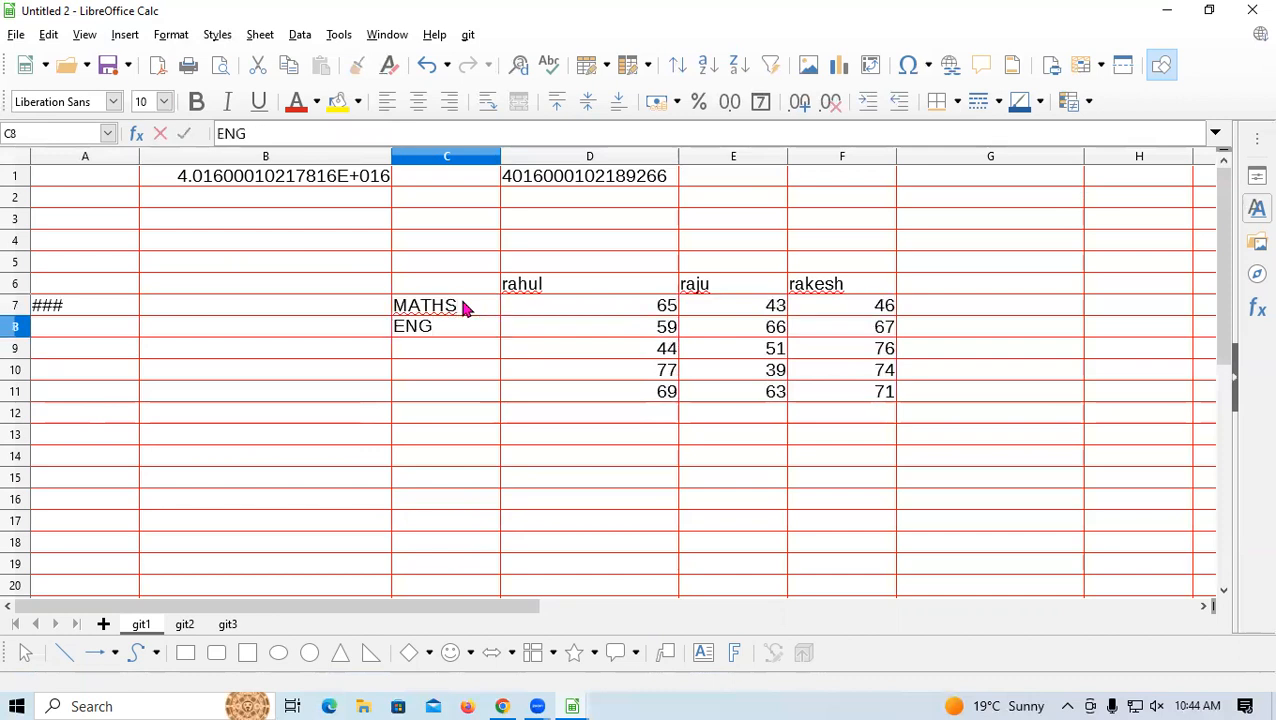
pyautogui.press('Return')
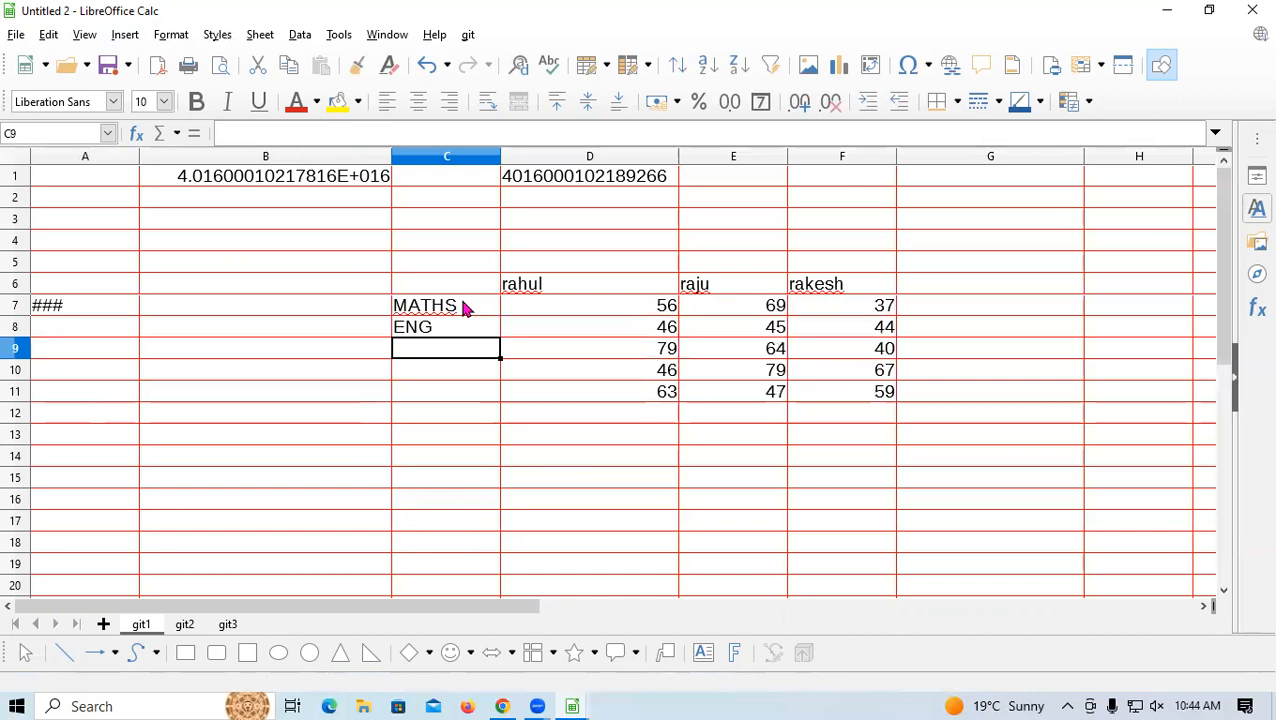
pyautogui.write('SCIE')
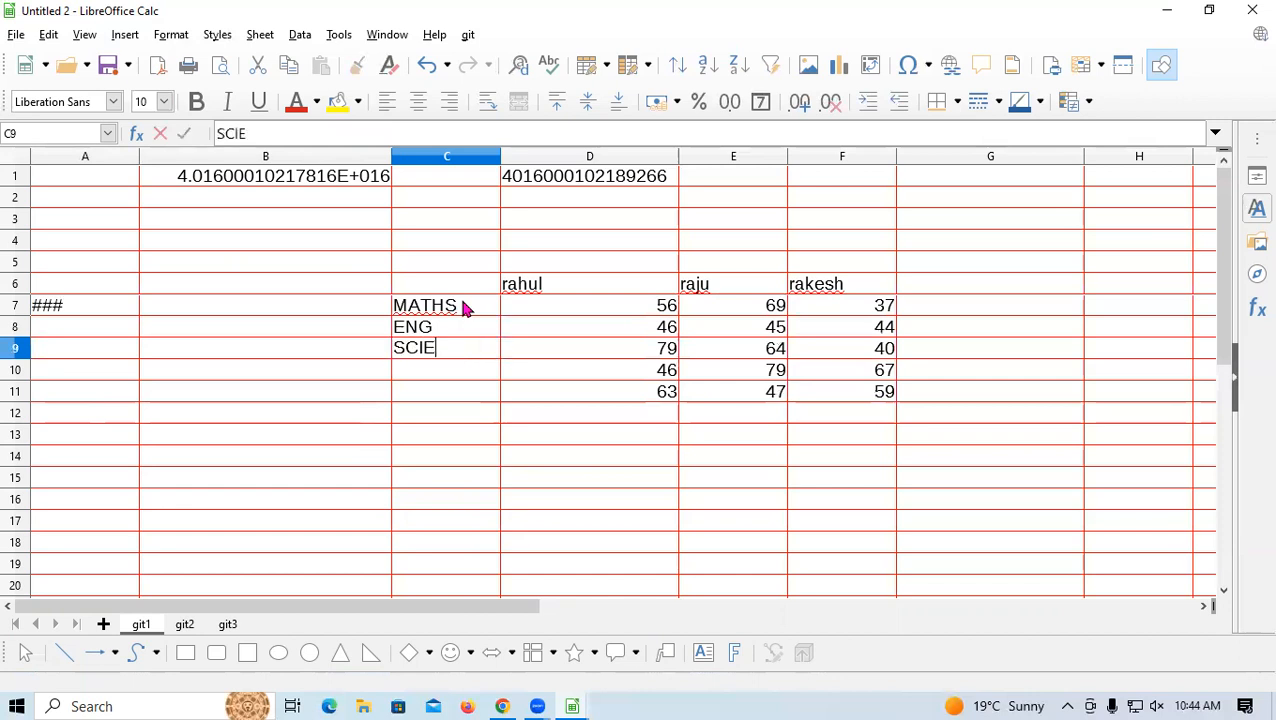
pyautogui.write('NCE')
pyautogui.press('Return')
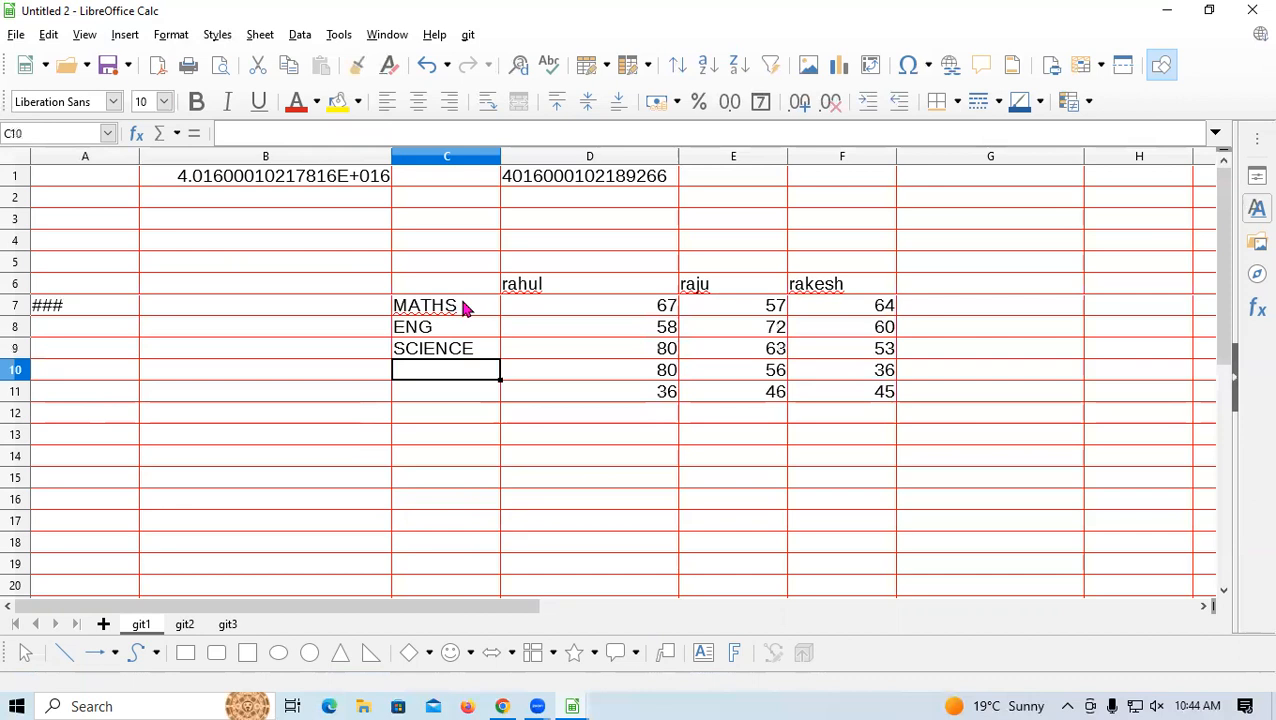
pyautogui.write('GK')
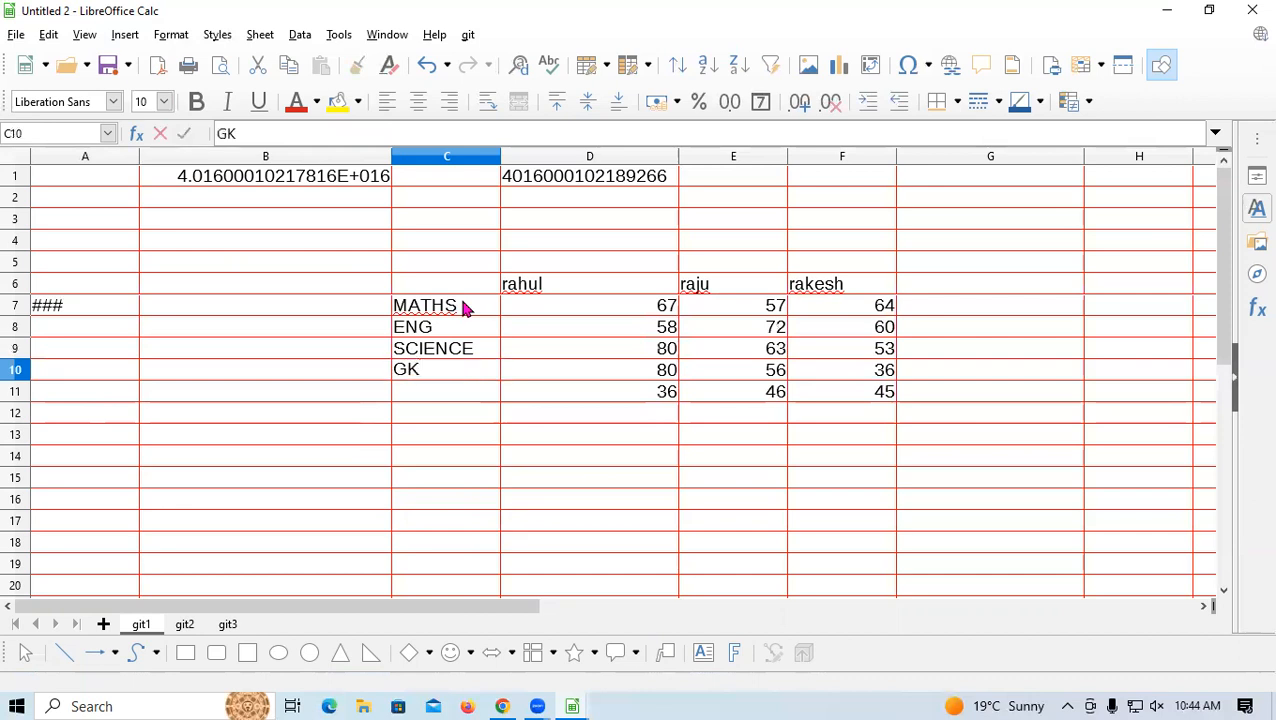
pyautogui.press('Return')
pyautogui.write('HINDU')
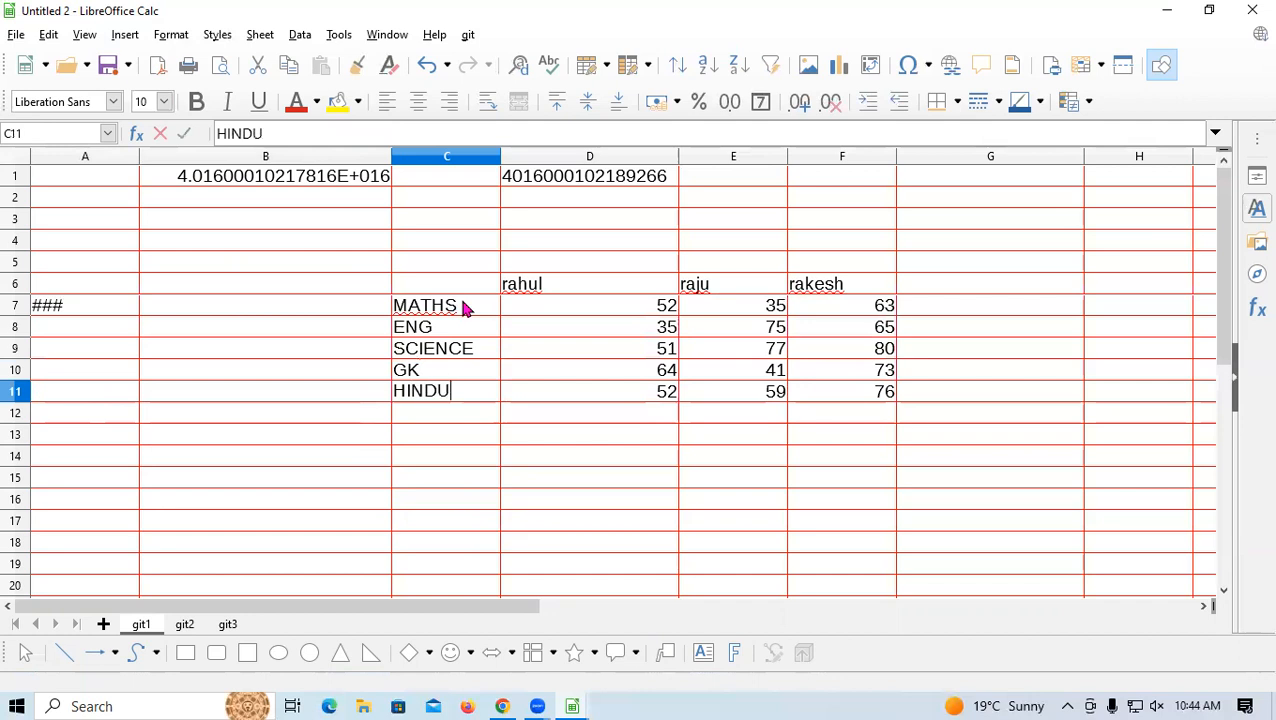
pyautogui.press('BackSpace')
pyautogui.press('Return')
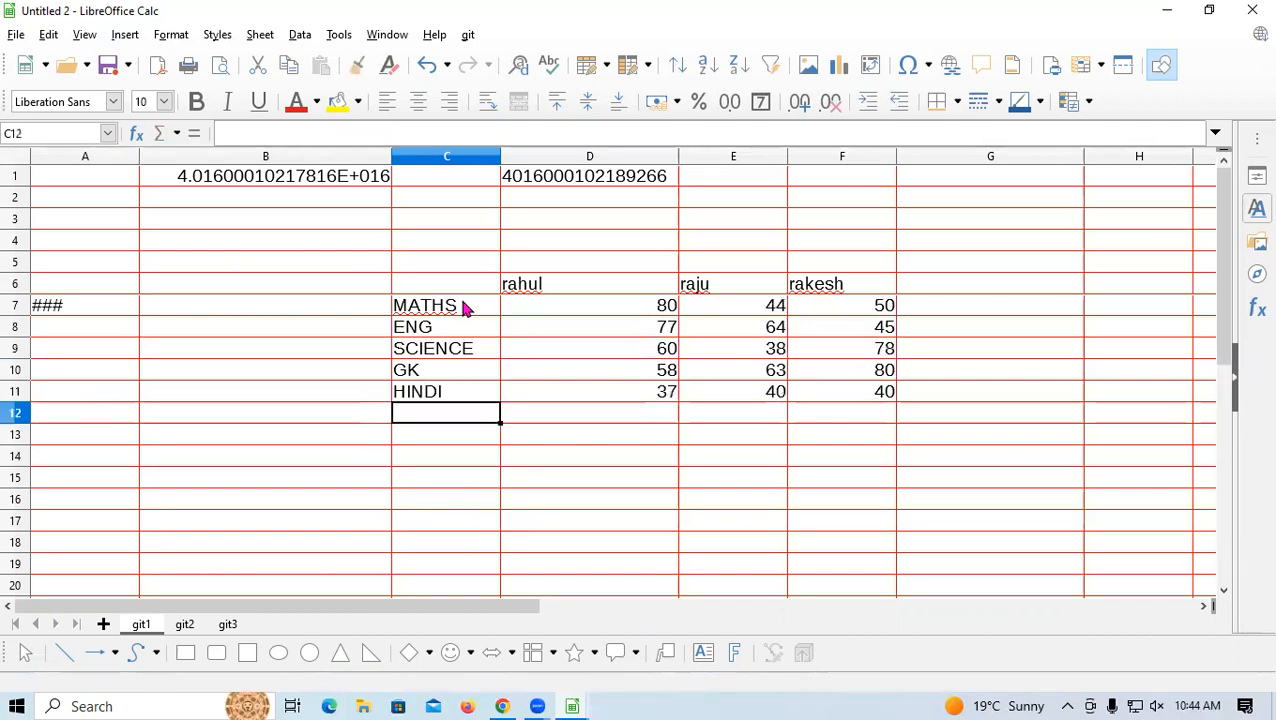
# Copy D7:F11 and paste it back as numbers only, replacing the formulas
pyautogui.moveTo(649, 305); pyautogui.dragTo(836, 386)
pyautogui.rightClick(834, 375)
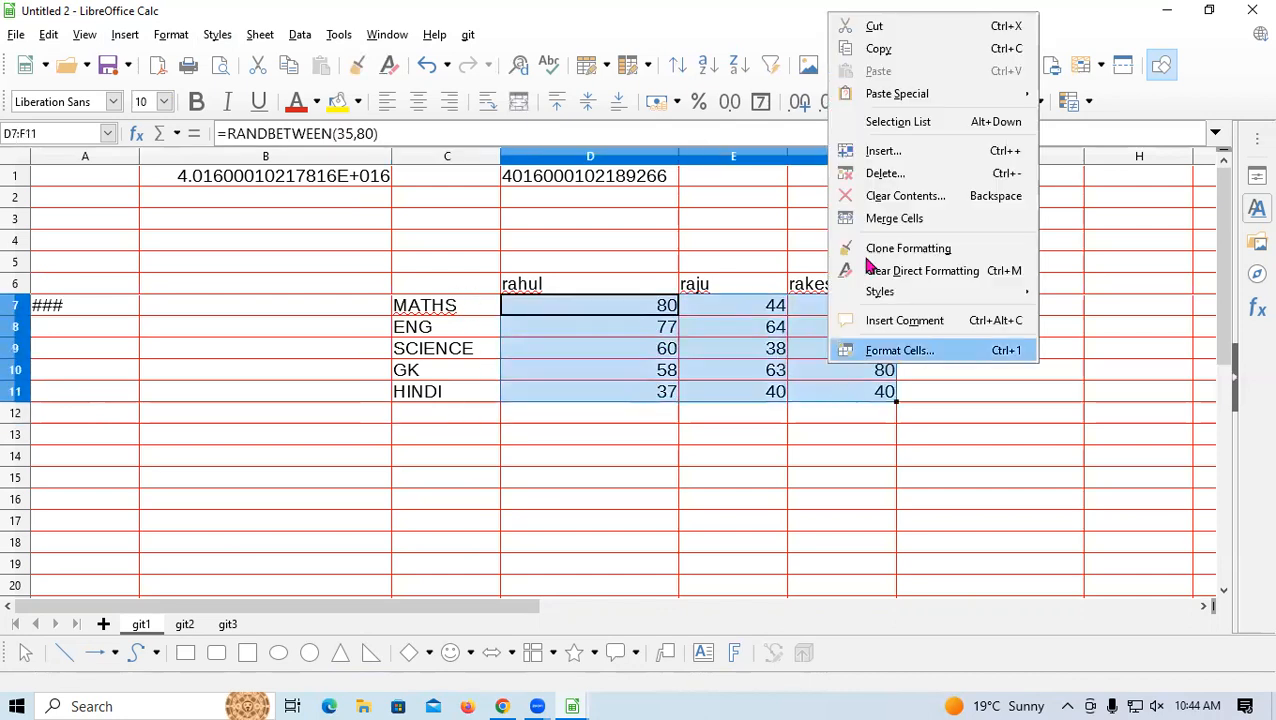
pyautogui.click(940, 49)
pyautogui.rightClick(671, 366)
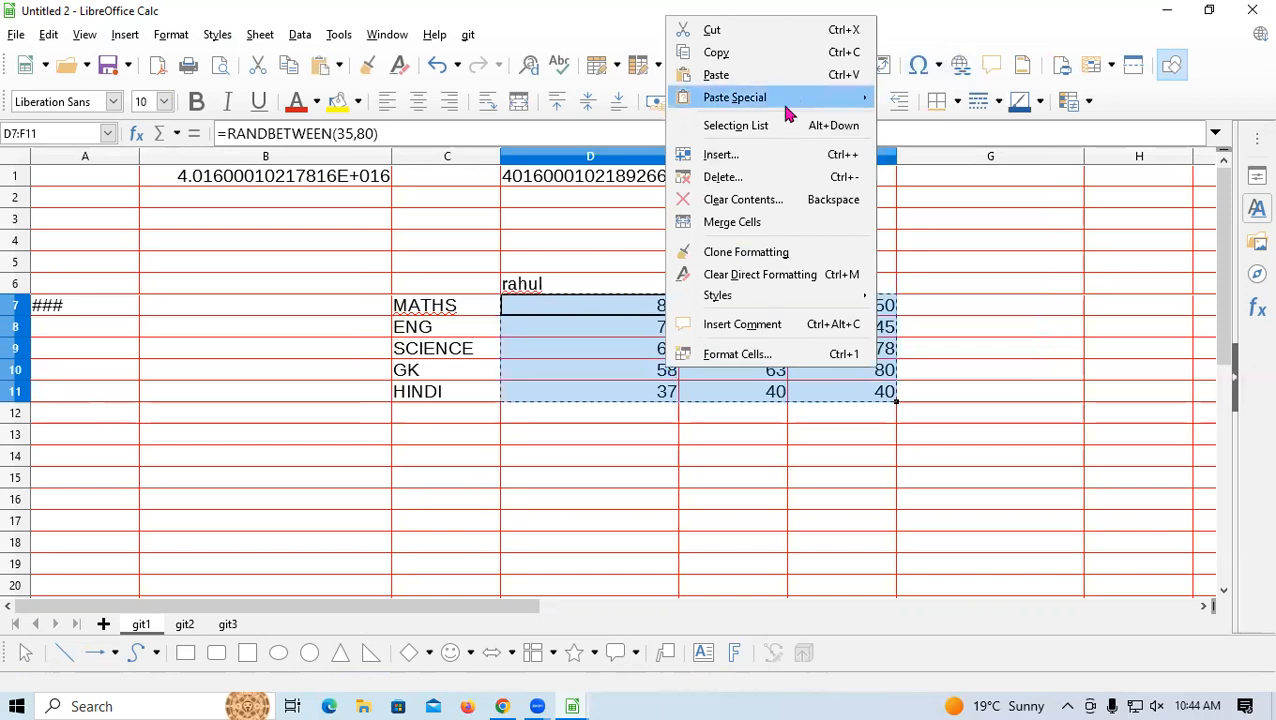
pyautogui.moveTo(786, 104)
pyautogui.click(930, 148)
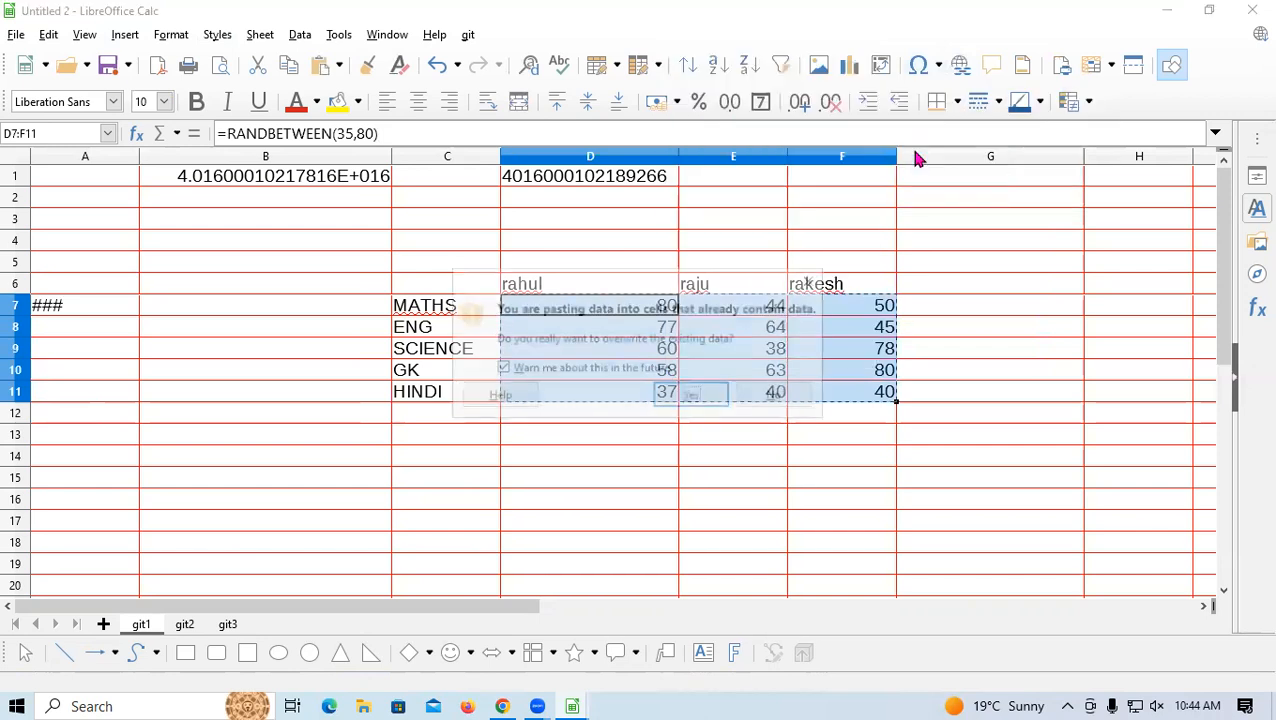
pyautogui.click(690, 398)
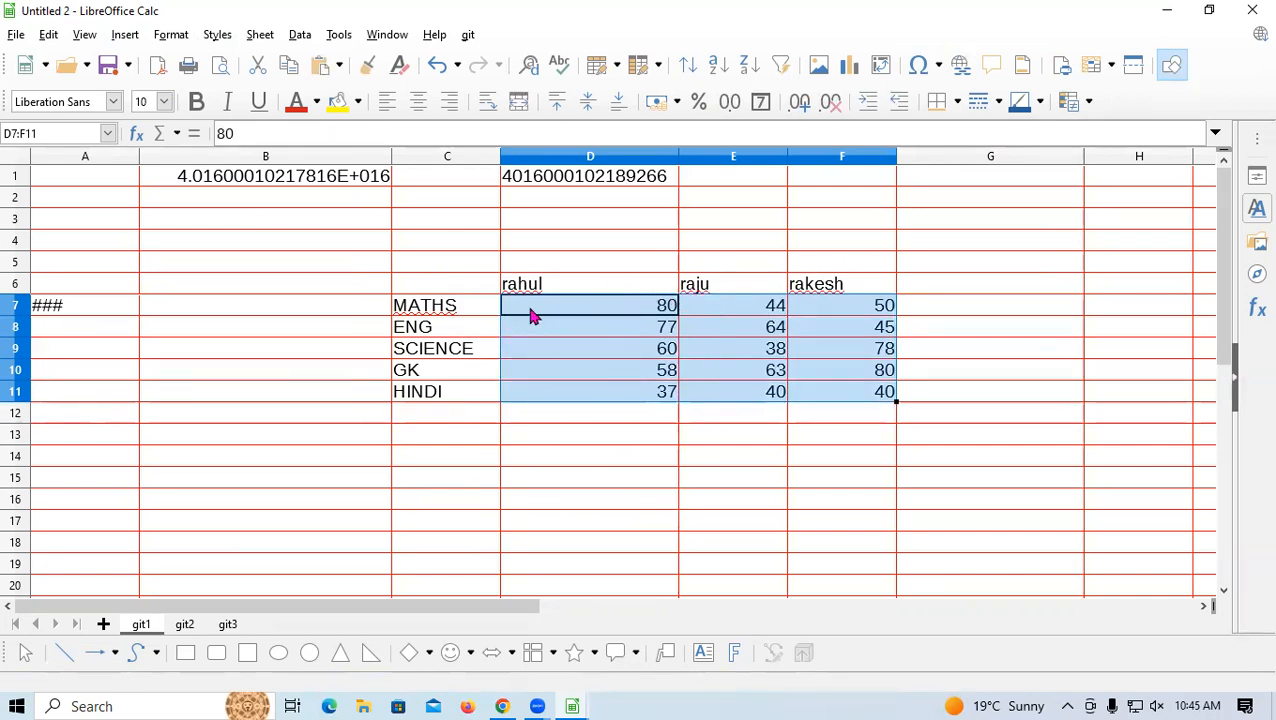
# Copy, then select the whole table C6:F11 and clear the selection
pyautogui.hotkey('ctrl', 'c')
pyautogui.moveTo(460, 279); pyautogui.dragTo(843, 410)
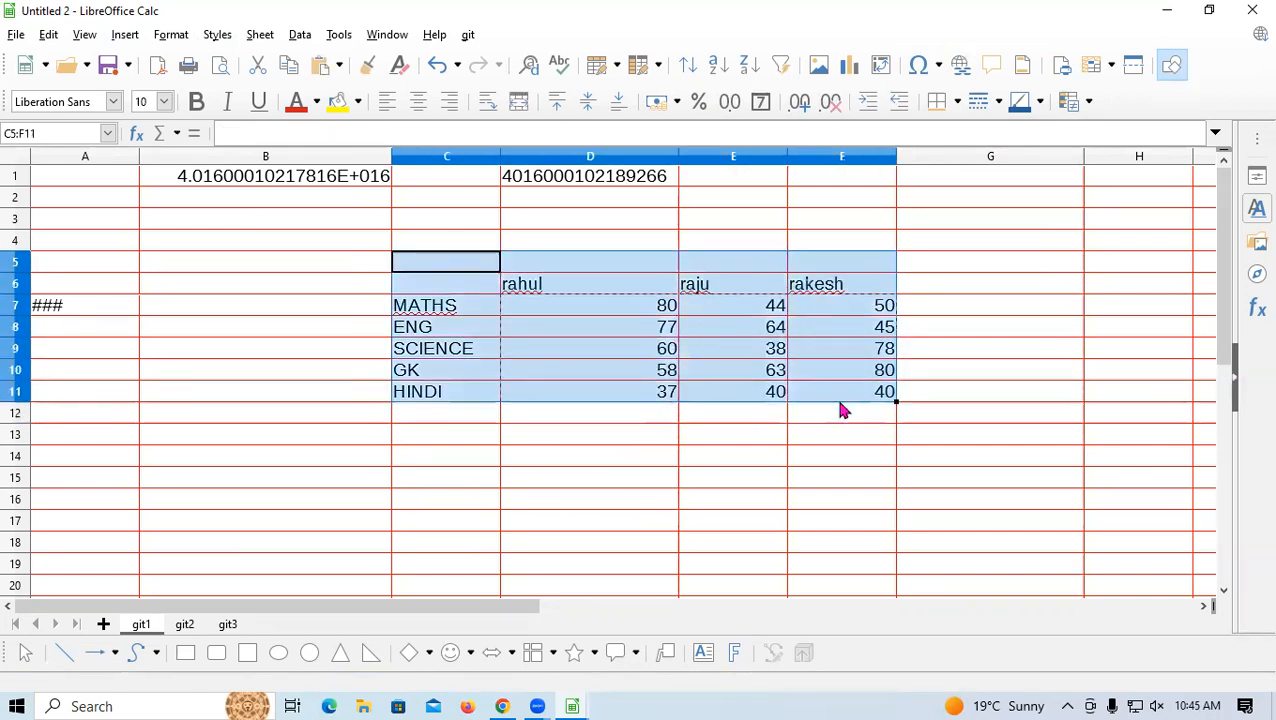
pyautogui.click(802, 461)
# Select the marks table C6:F11 and look through the Format and Insert menus for a chart
pyautogui.click(471, 285)
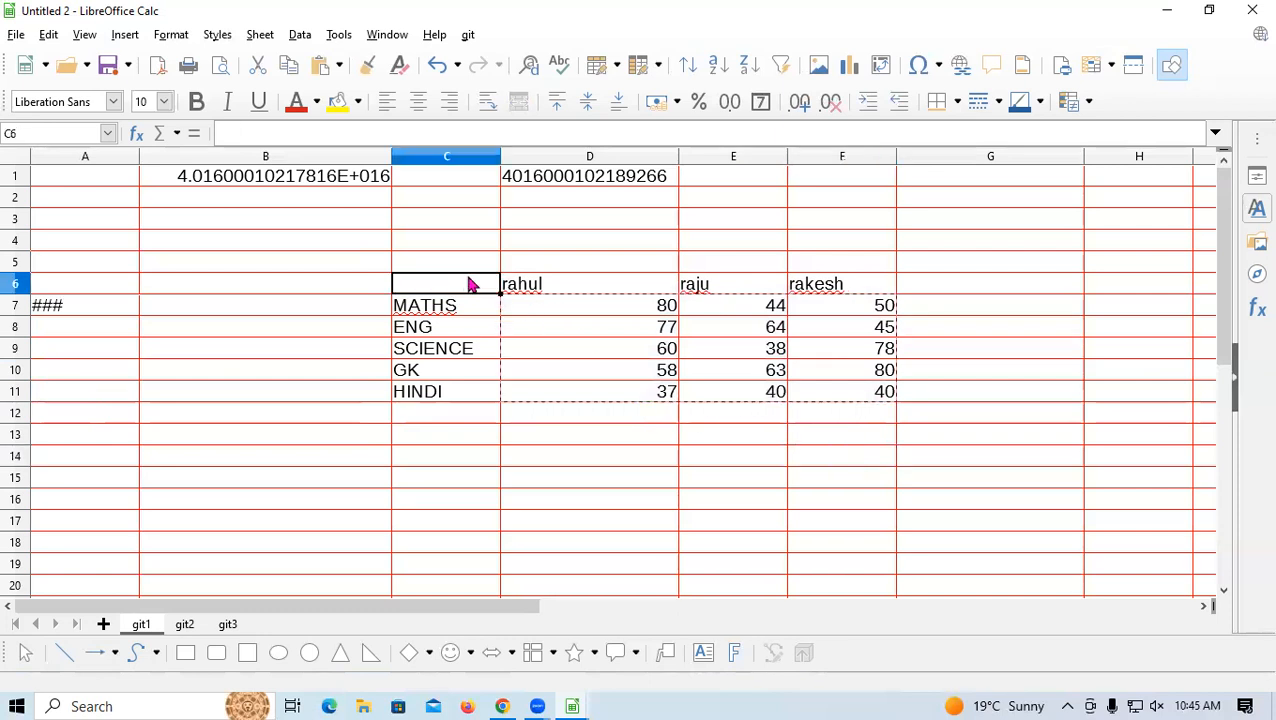
pyautogui.click(530, 370)
pyautogui.moveTo(470, 285); pyautogui.dragTo(866, 404)
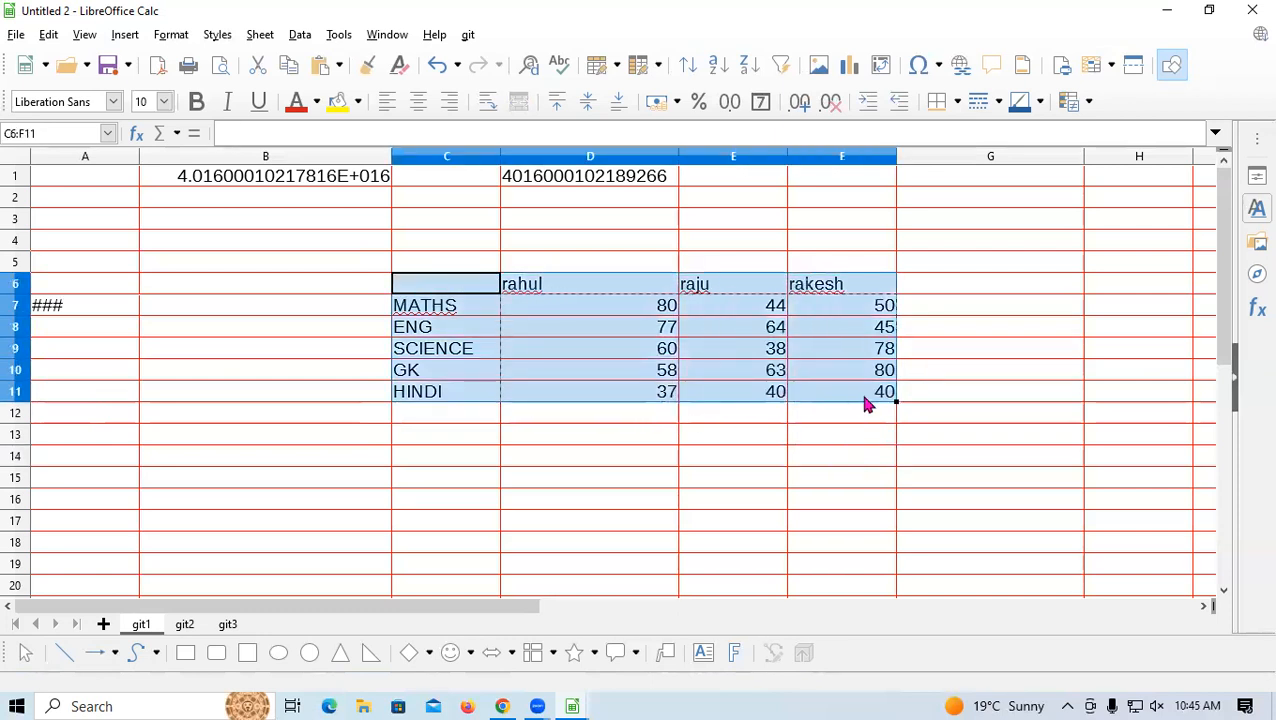
pyautogui.click(172, 35)
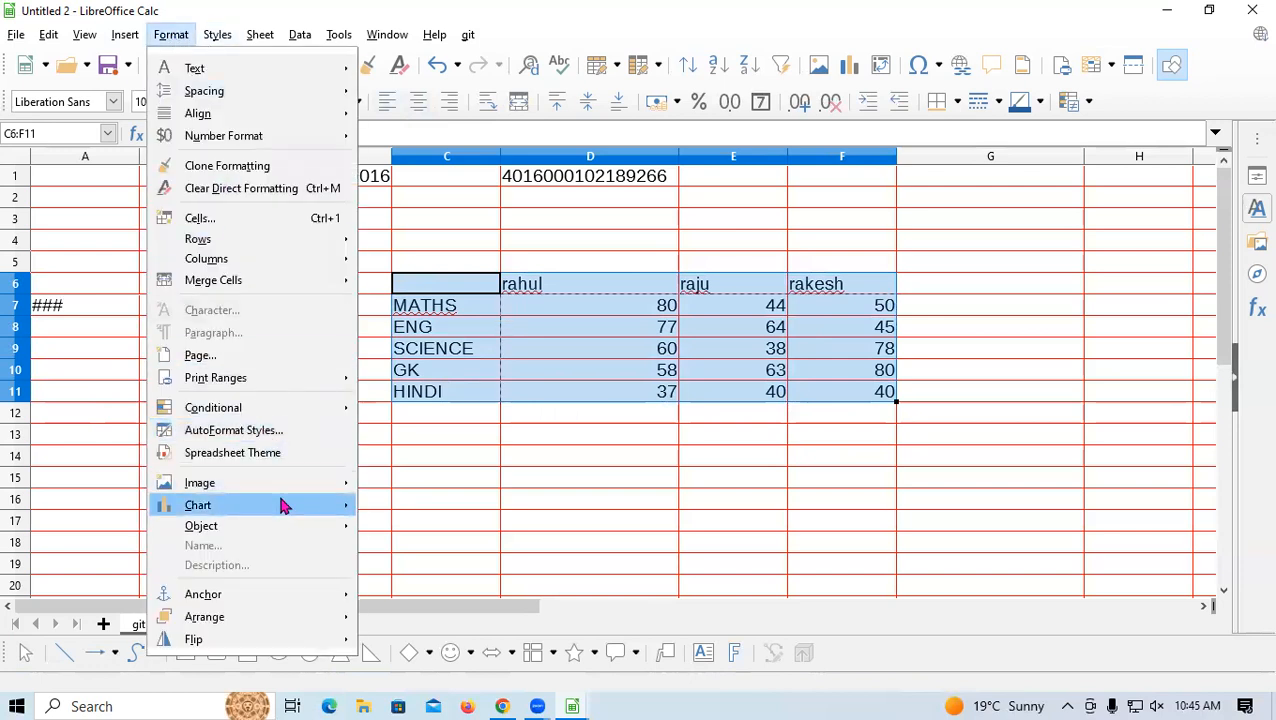
pyautogui.moveTo(284, 512)
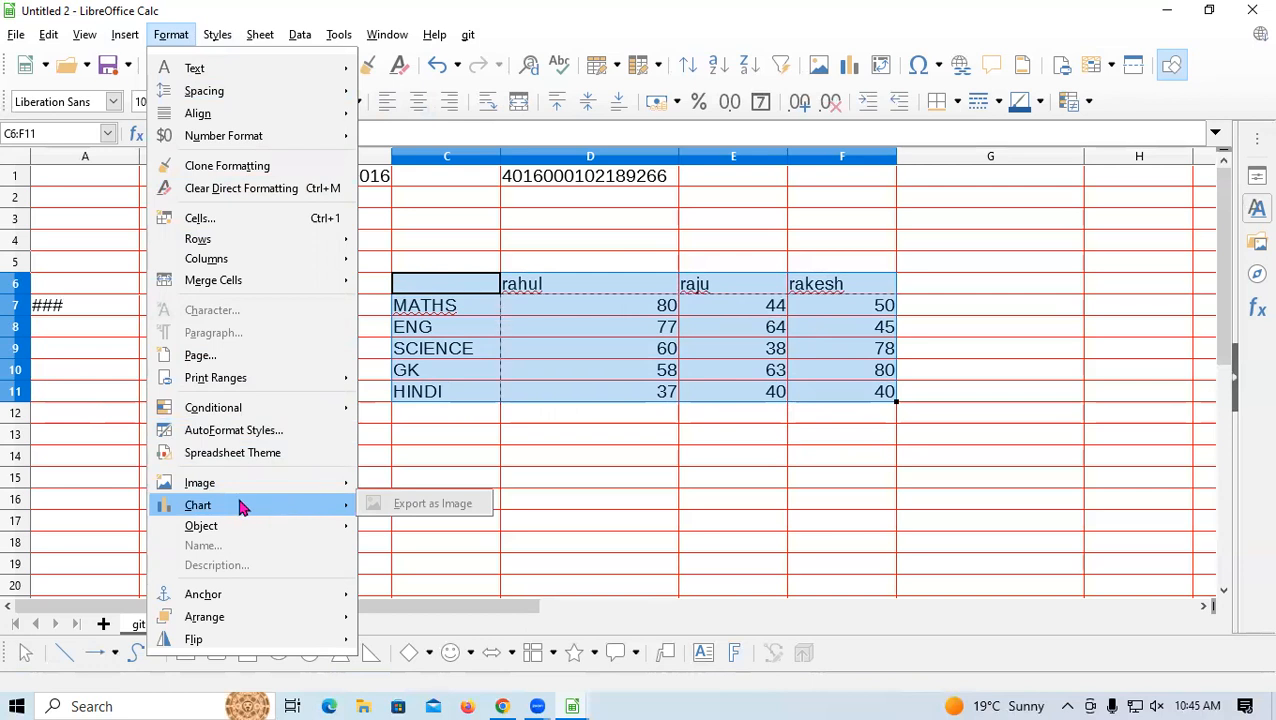
pyautogui.moveTo(122, 36)
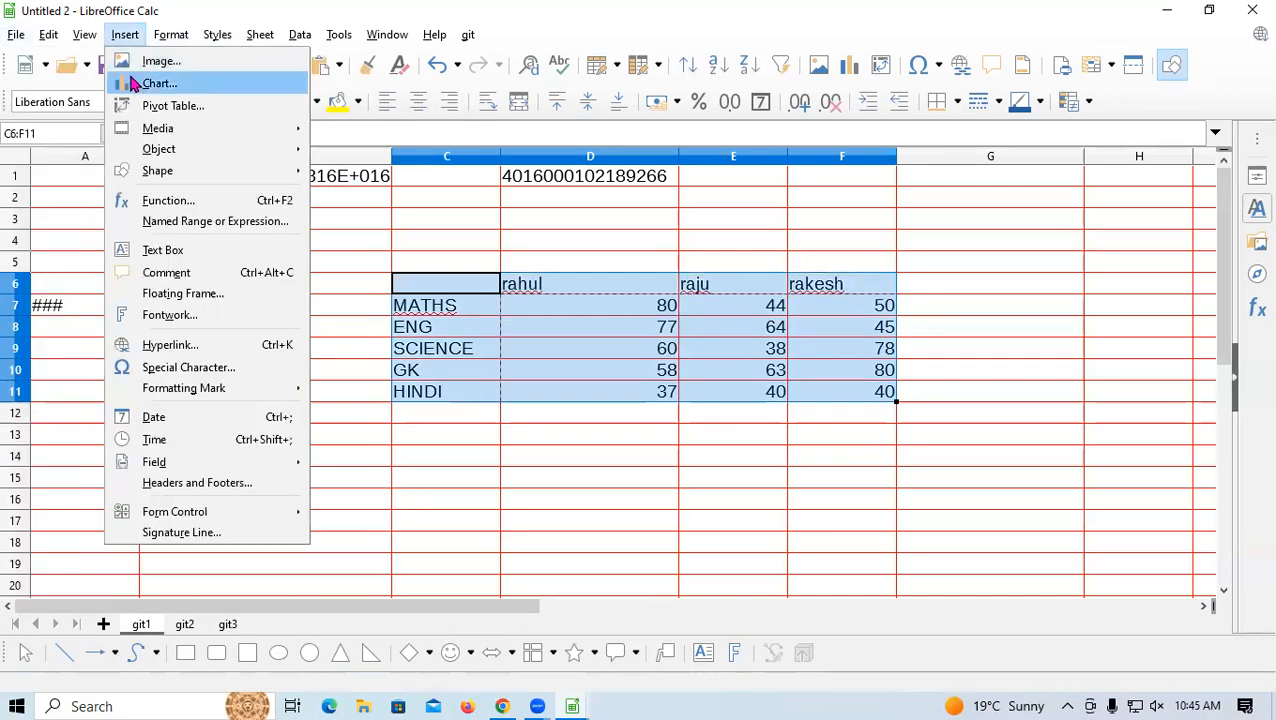
pyautogui.click(137, 85)
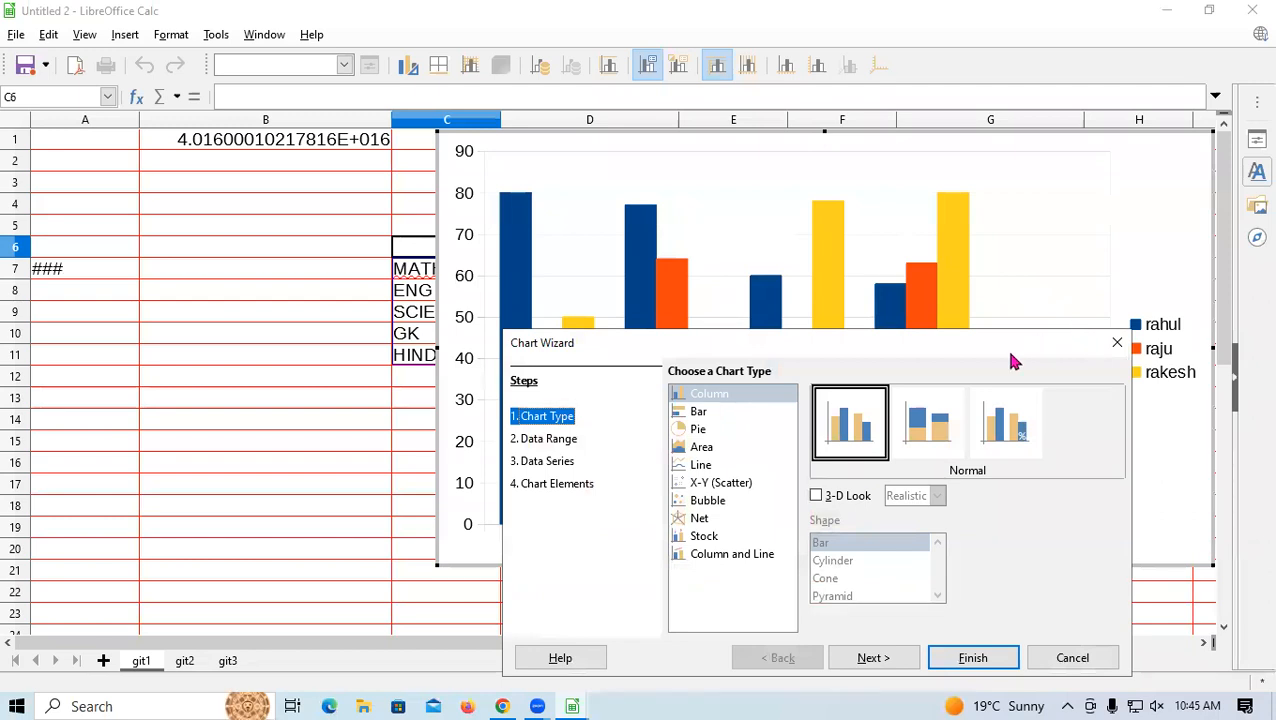
pyautogui.moveTo(1012, 362); pyautogui.dragTo(319, 253)
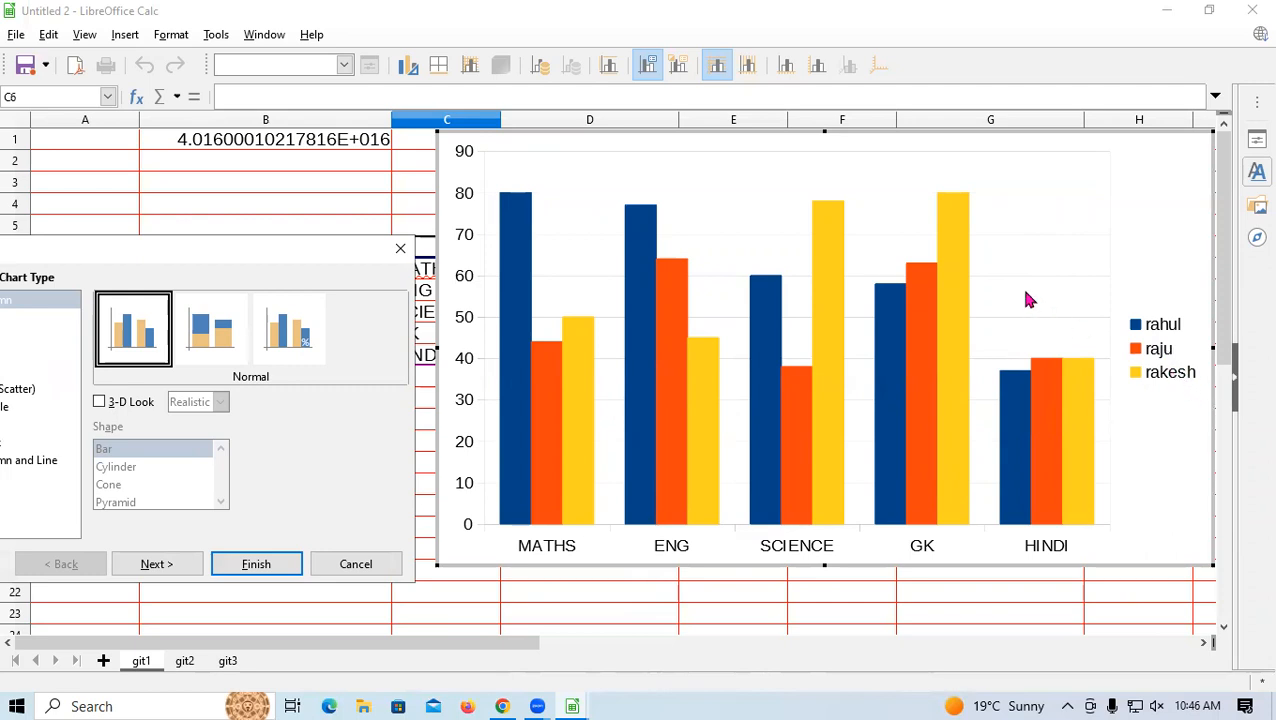
pyautogui.click(399, 248)
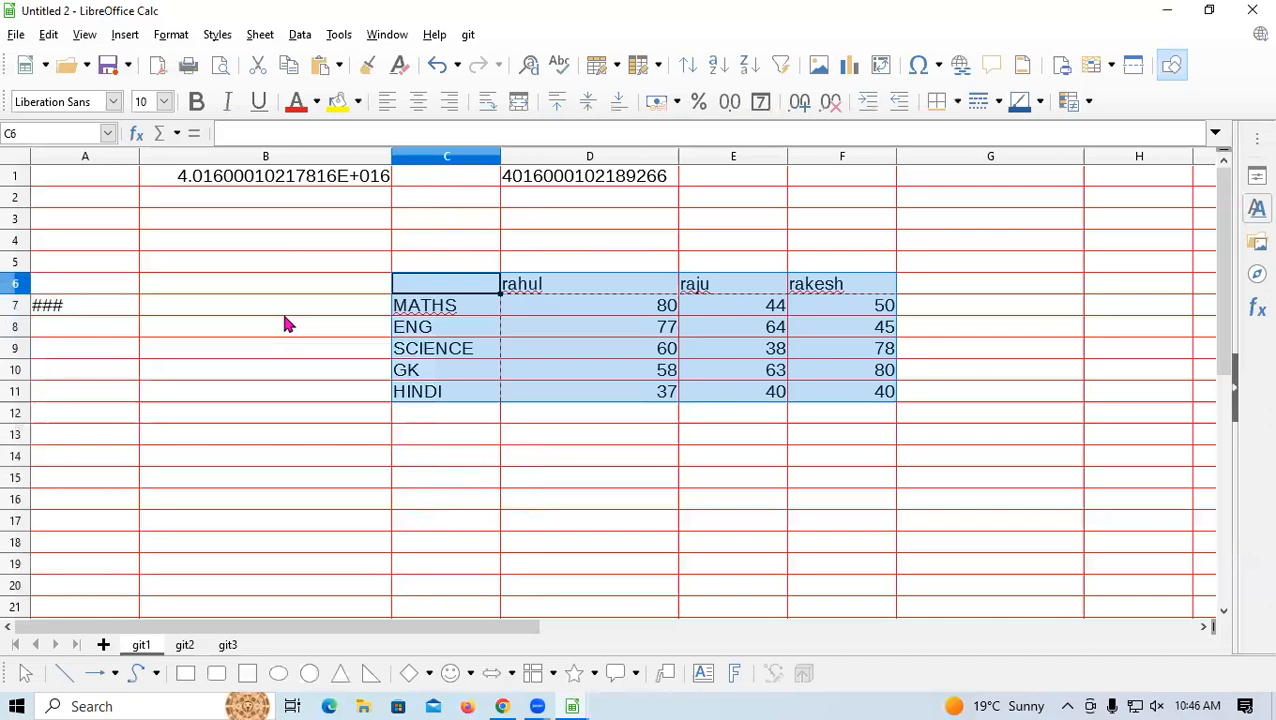
# Look through the Format and Styles menus, ending at the Sheet menu
pyautogui.click(169, 35)
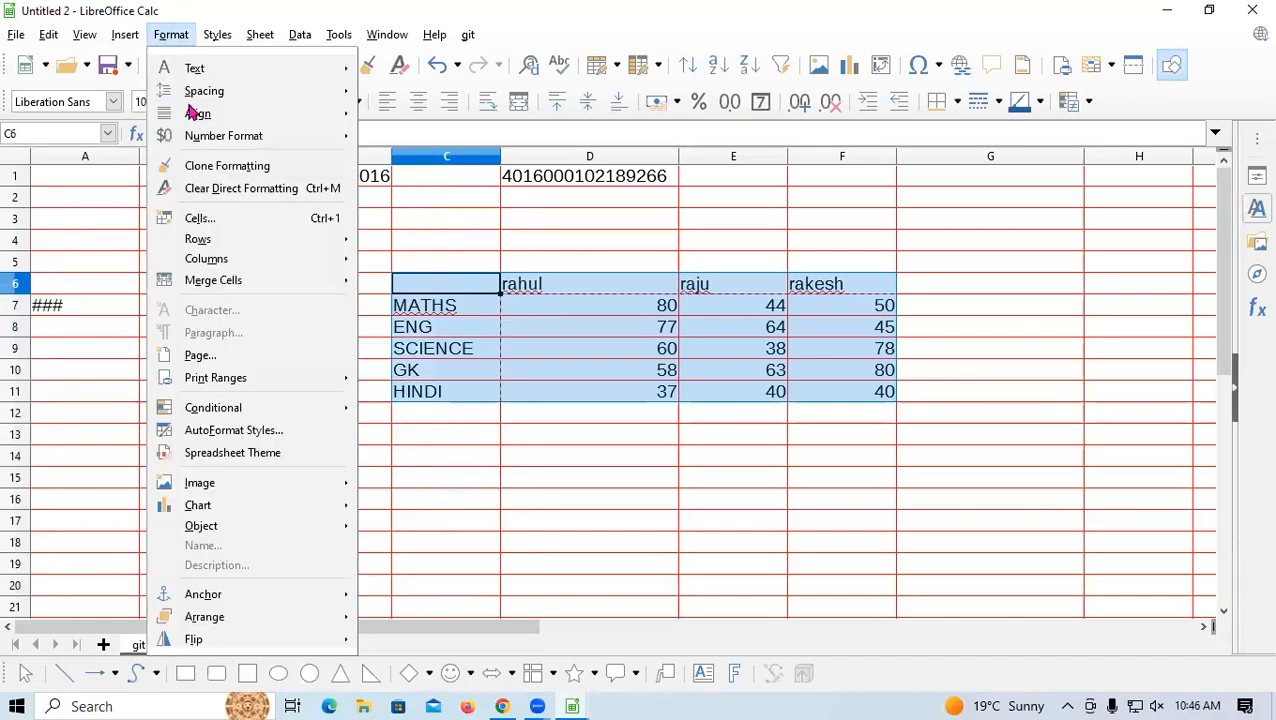
pyautogui.moveTo(219, 35)
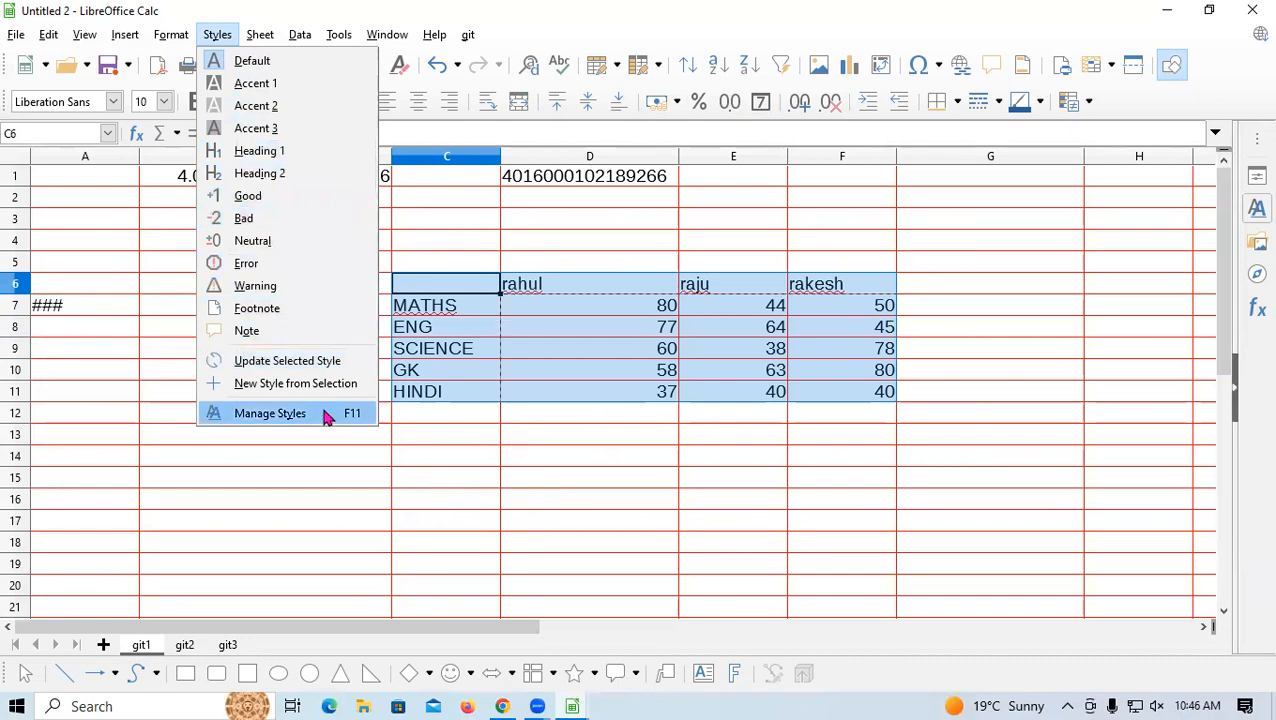
pyautogui.moveTo(261, 38)
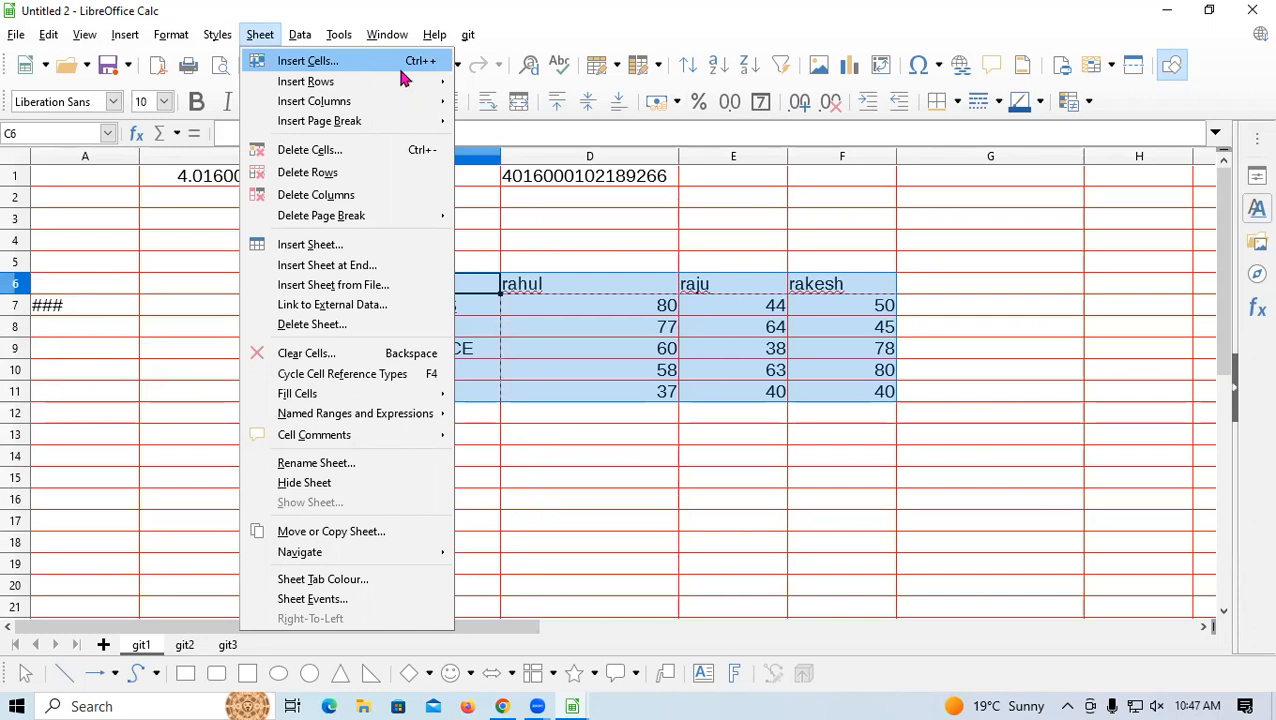
pyautogui.click(669, 318)
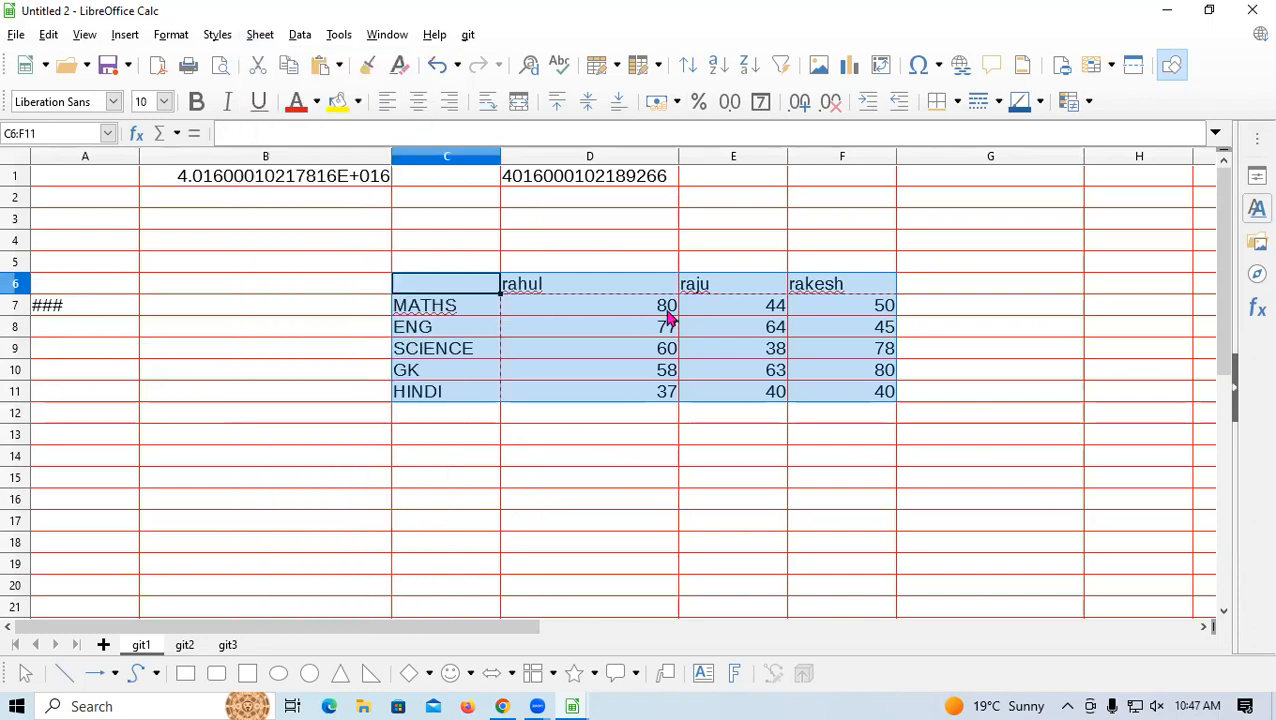
pyautogui.click(577, 160)
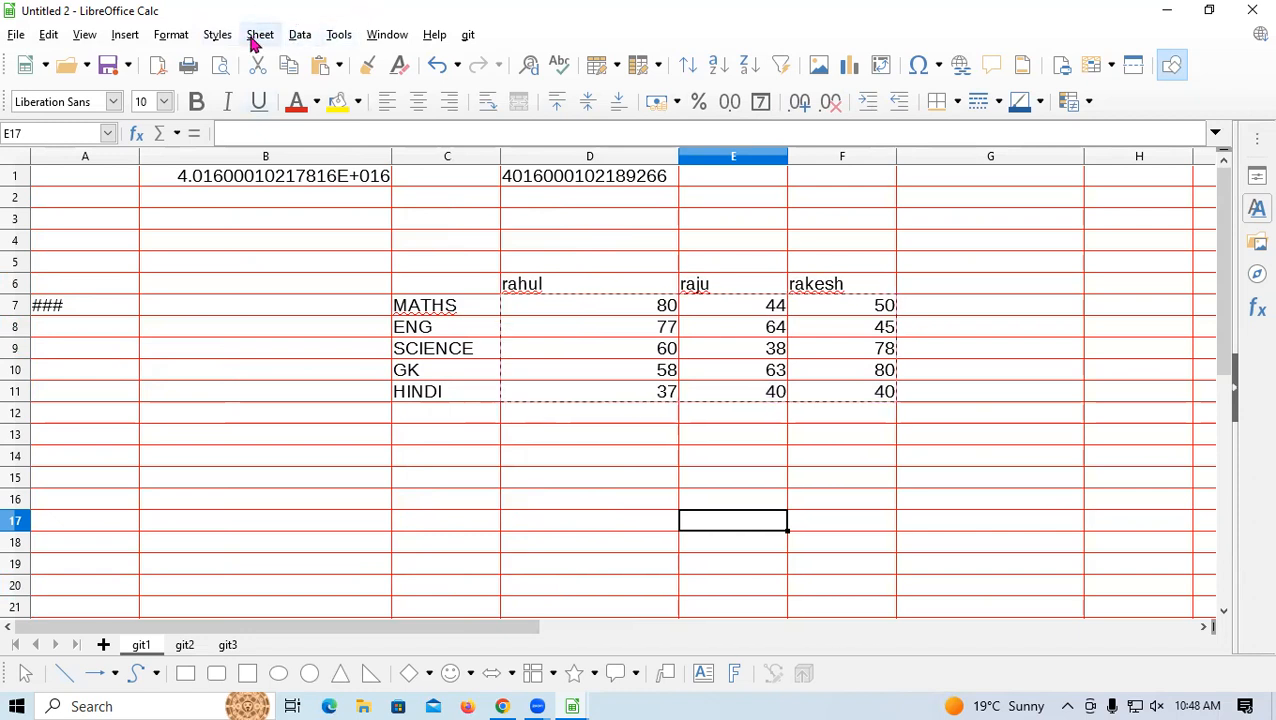
pyautogui.click(257, 40)
pyautogui.moveTo(300, 36)
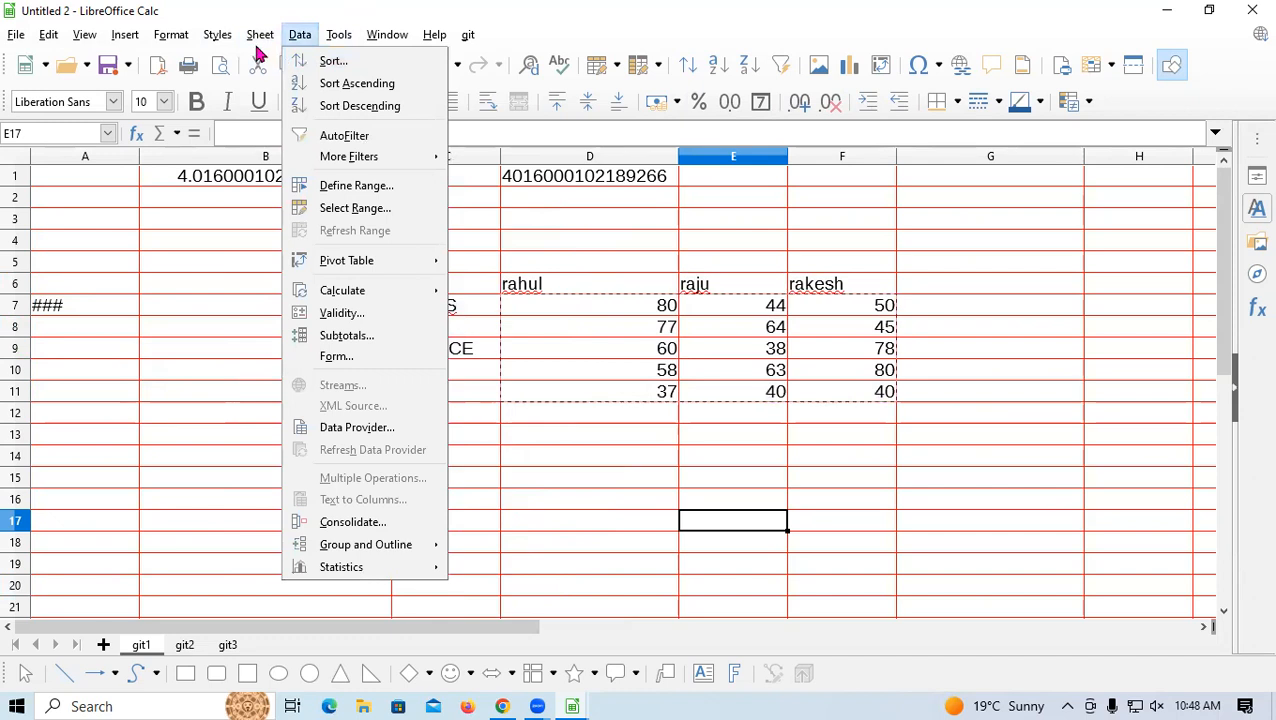
pyautogui.moveTo(256, 38)
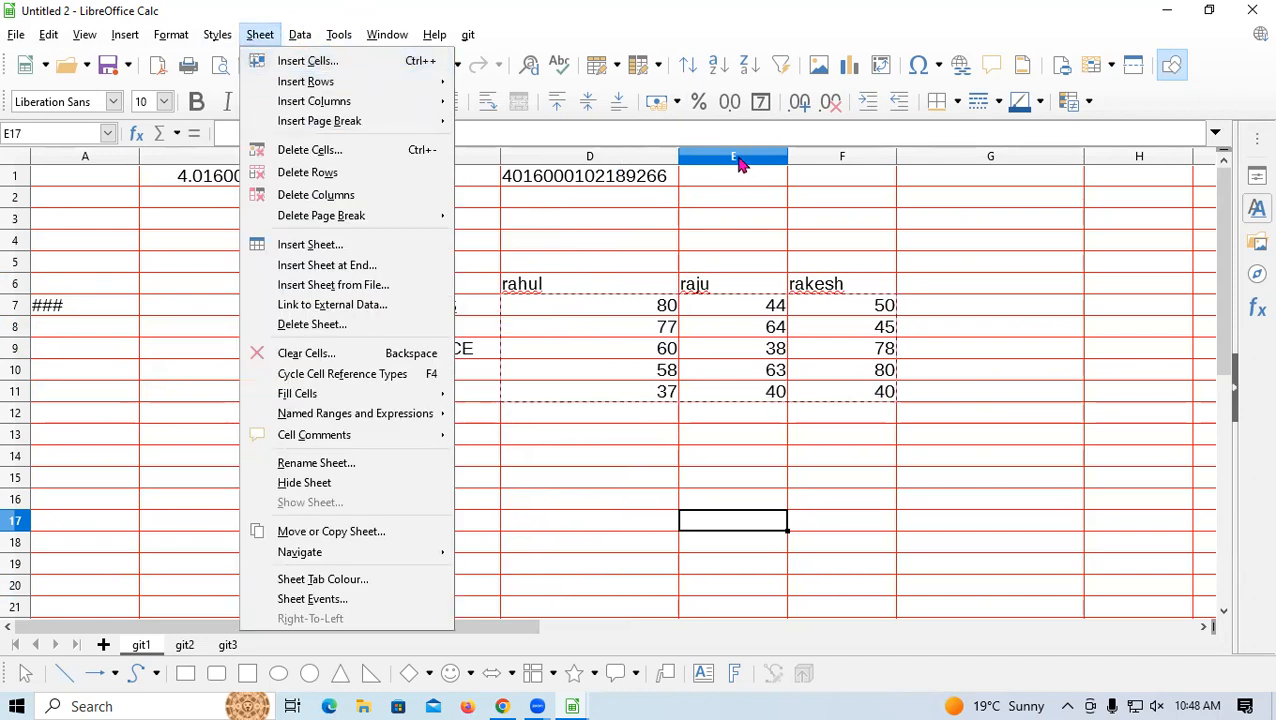
pyautogui.click(738, 158)
# Insert a blank column at D with Sheet > Insert Cells, shifting the table right
pyautogui.click(594, 158)
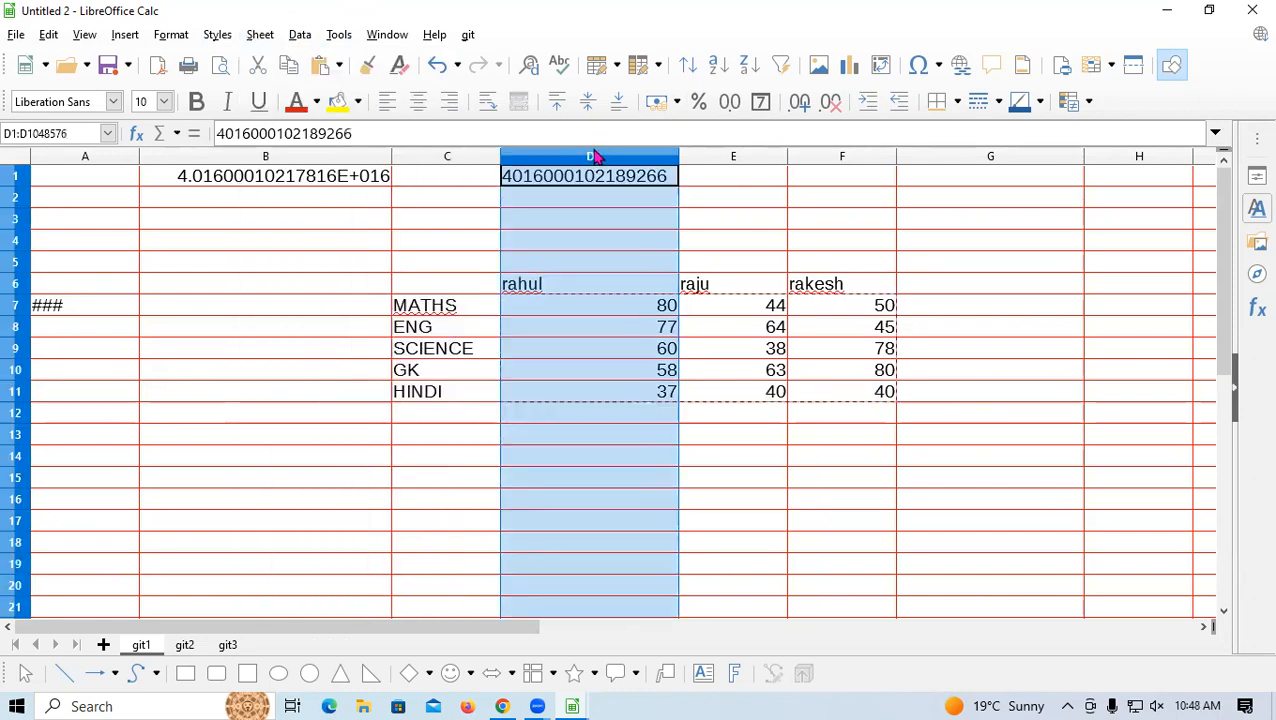
pyautogui.click(262, 36)
pyautogui.moveTo(246, 37)
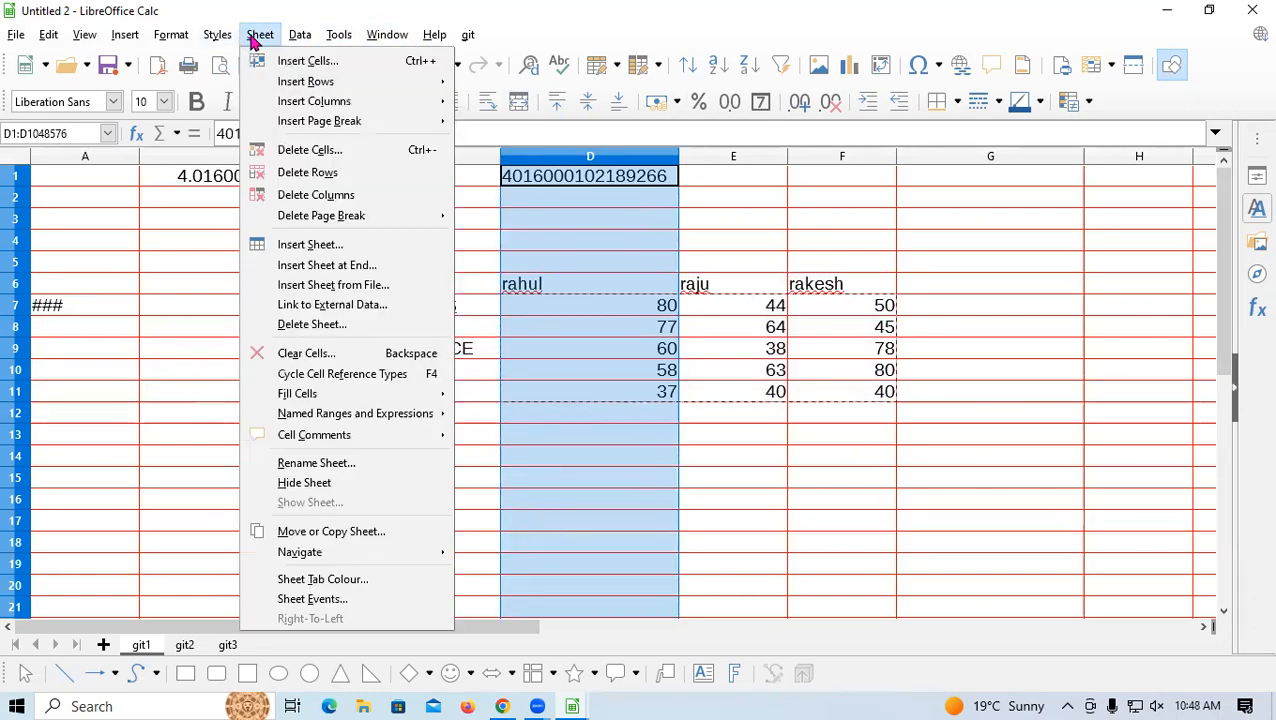
pyautogui.click(305, 62)
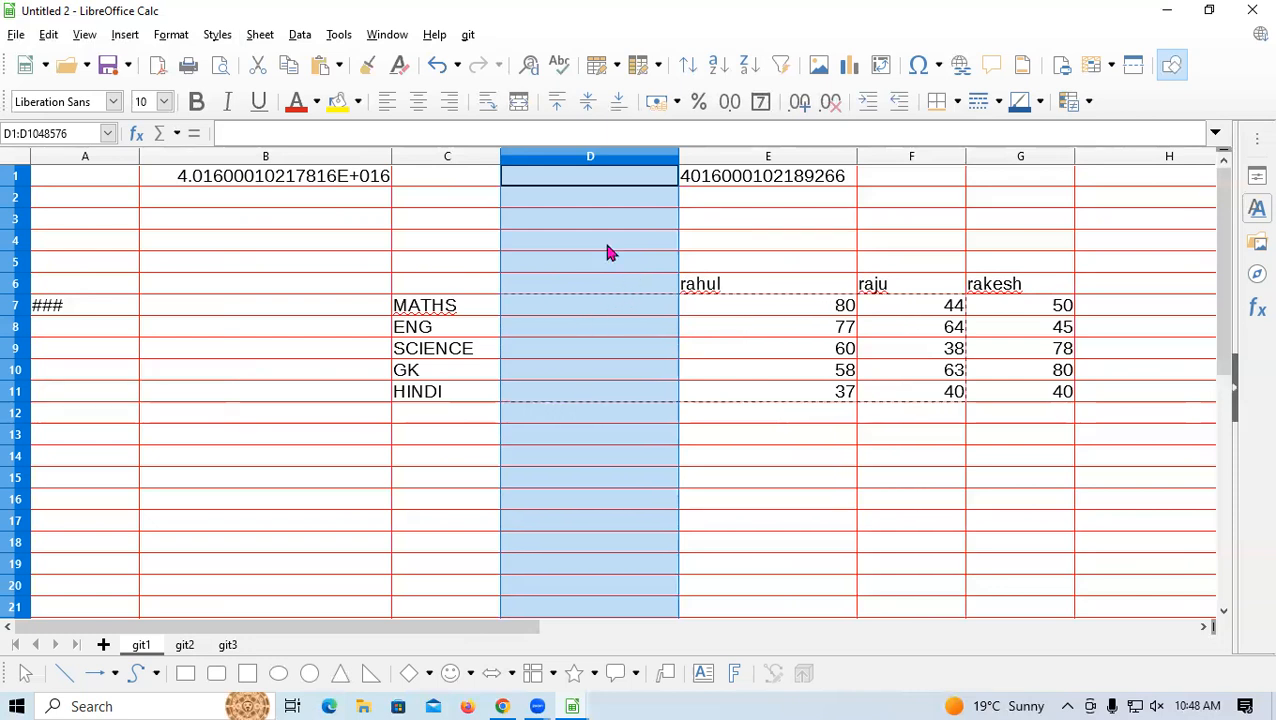
pyautogui.click(260, 36)
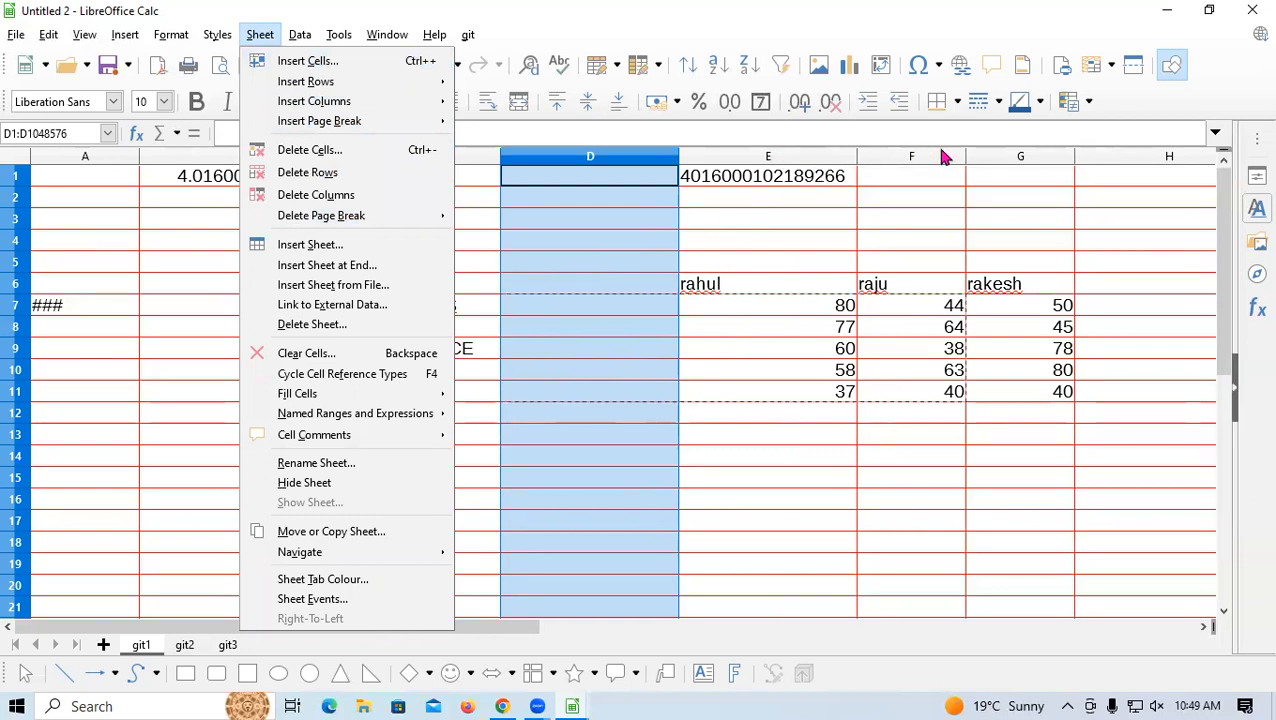
# Insert empty columns at G and F with Ctrl++ to separate the students' scores
pyautogui.click(1013, 166)
pyautogui.click(1013, 158)
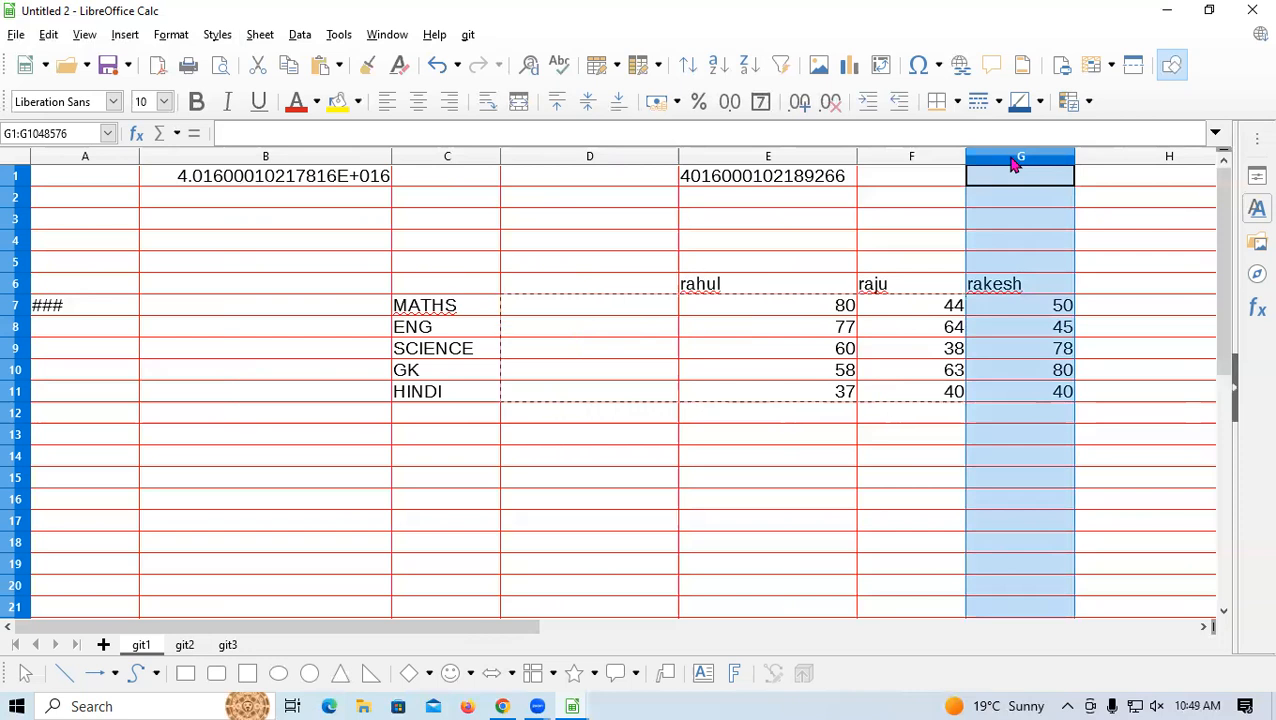
pyautogui.hotkey('ctrl', '+')
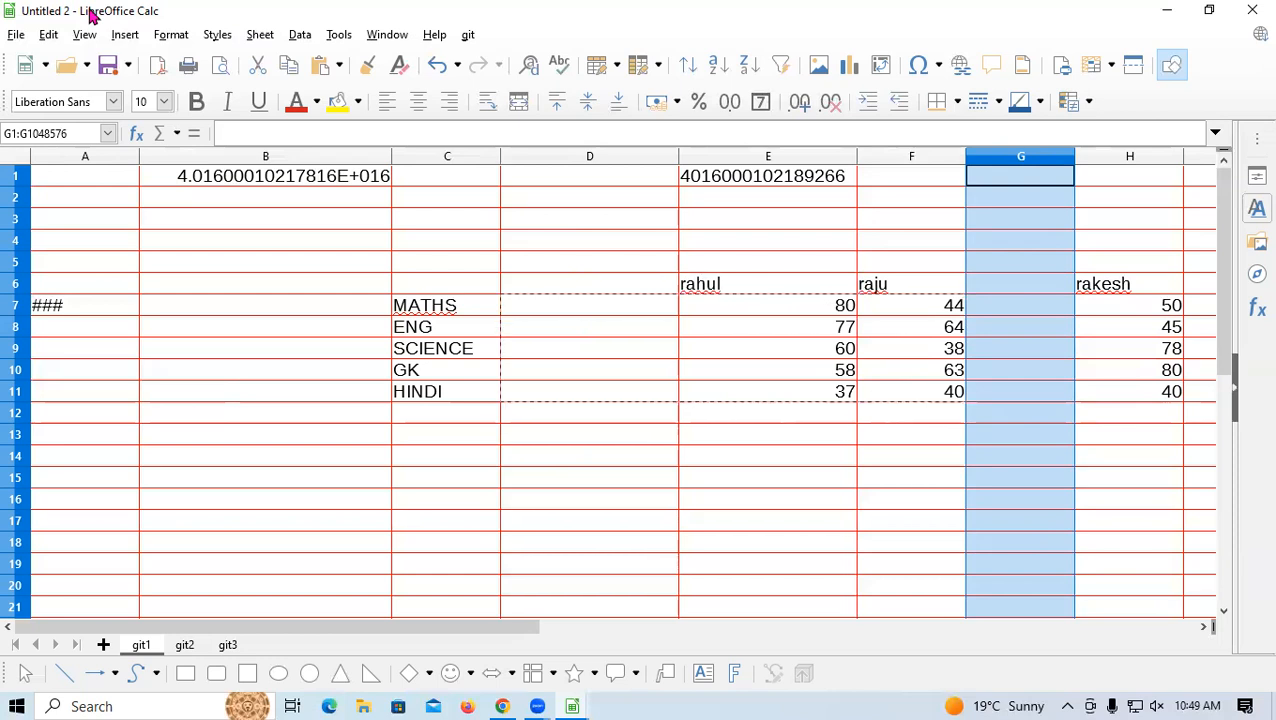
pyautogui.click(931, 157)
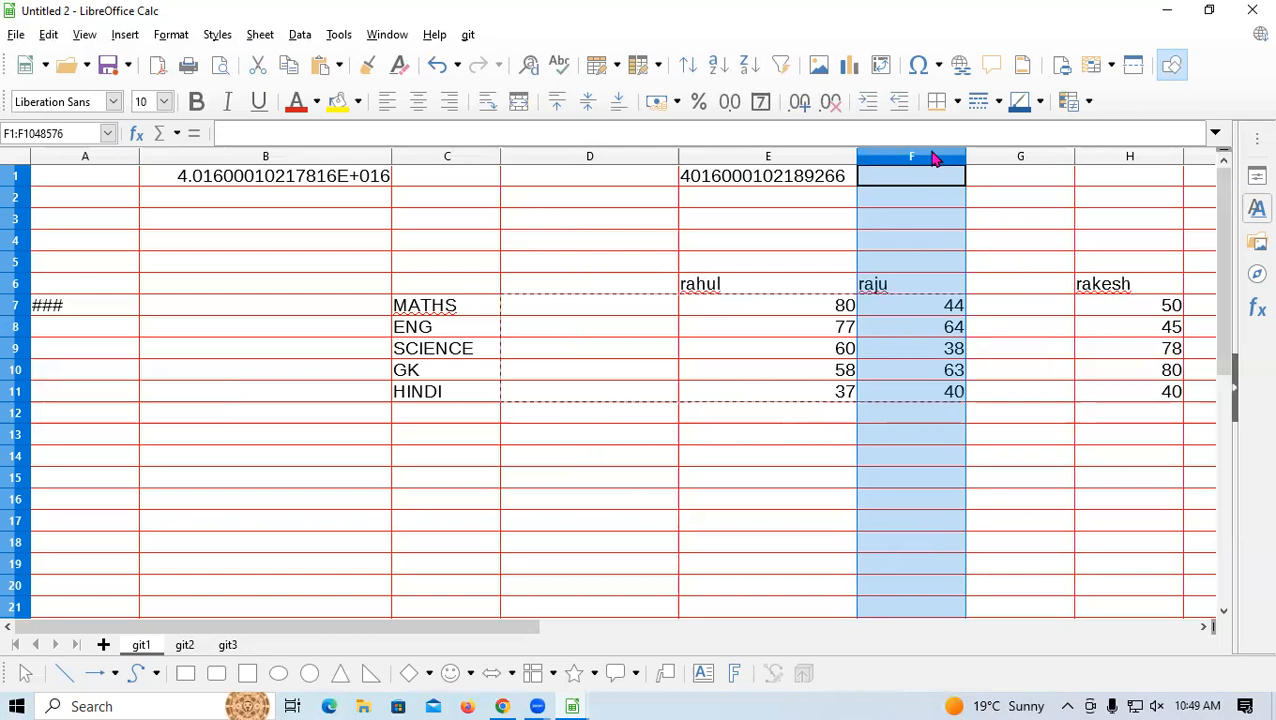
pyautogui.hotkey('ctrl', '+')
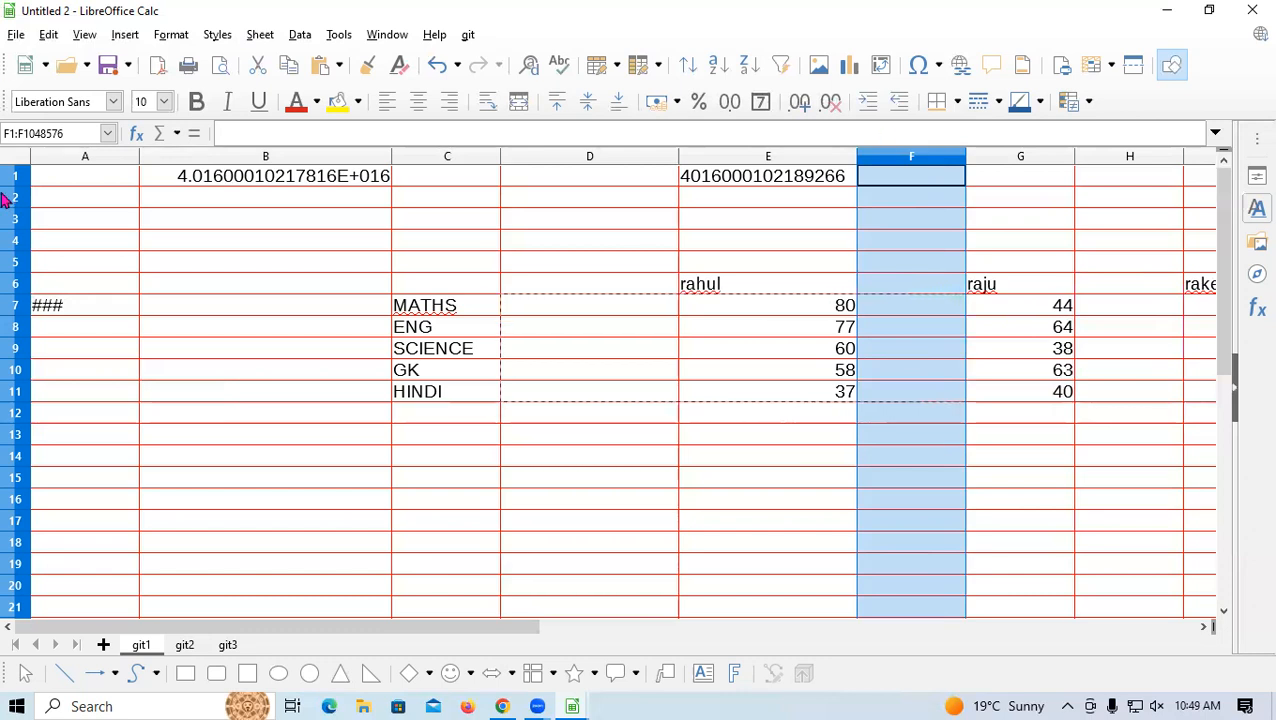
# Enter RRR in cell A8 beside ENG, then insert a blank row above the ENG row
pyautogui.click(24, 455)
pyautogui.click(5, 285)
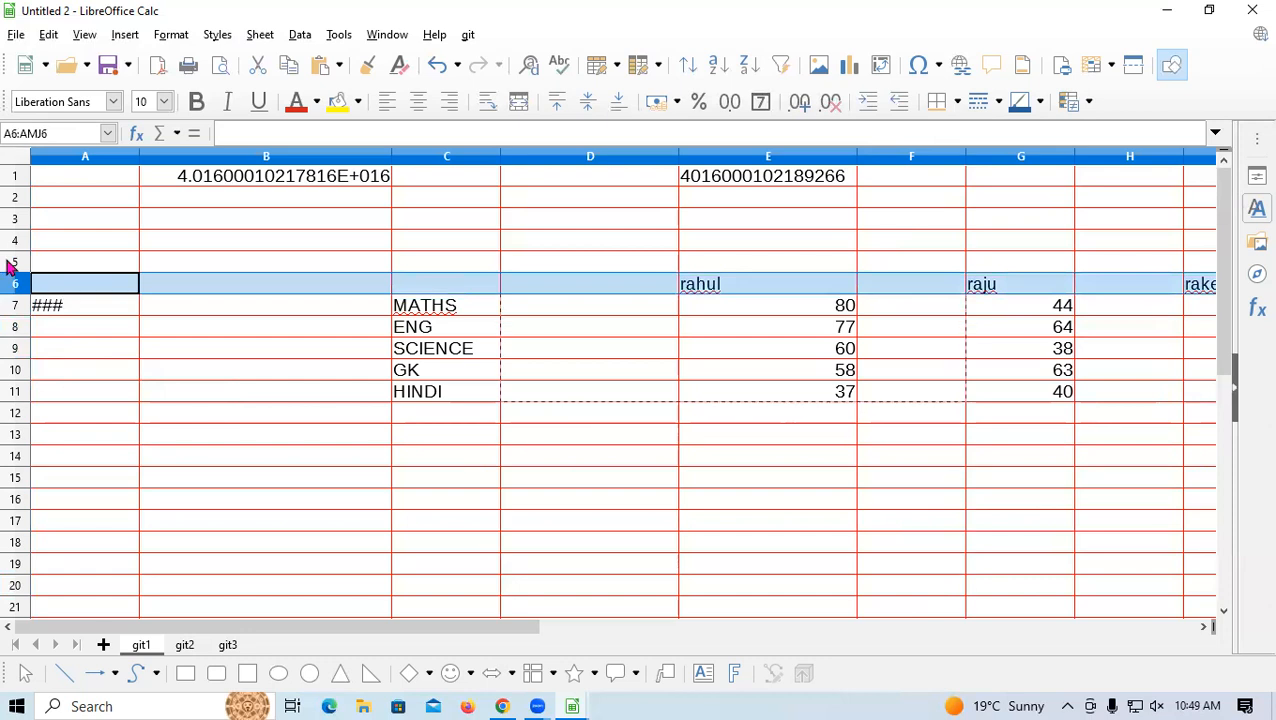
pyautogui.click(66, 264)
pyautogui.click(44, 311)
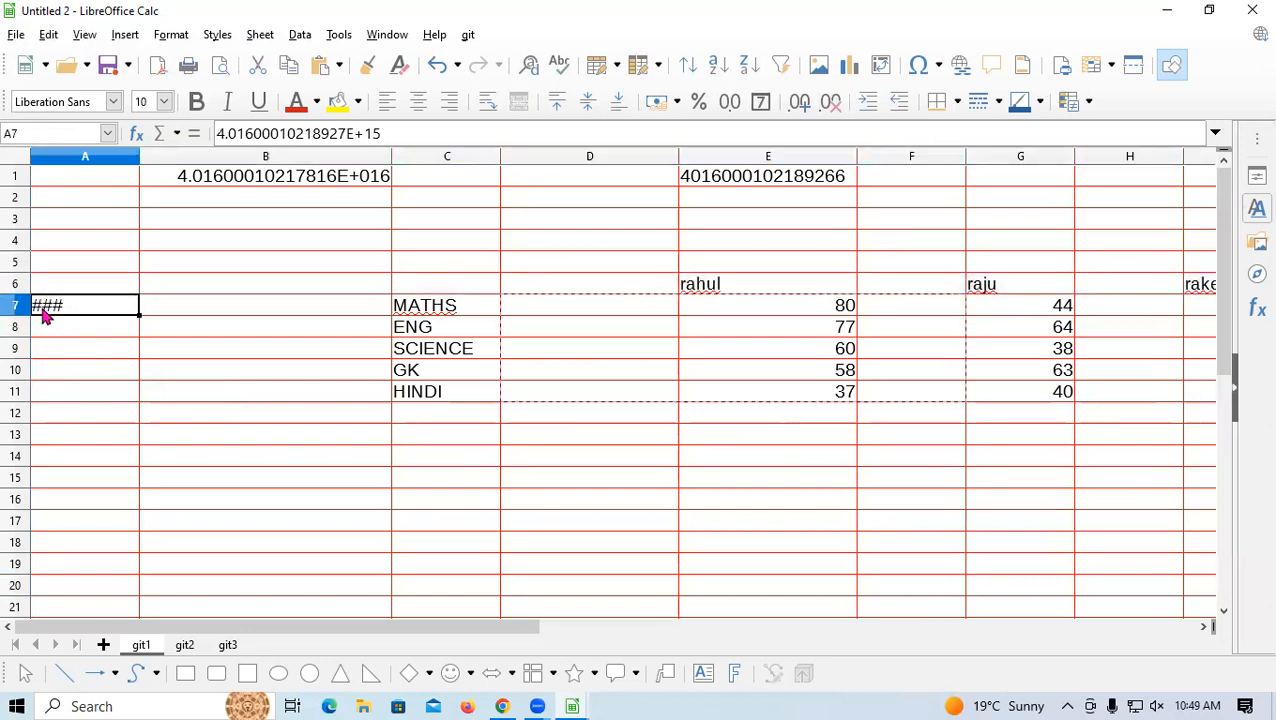
pyautogui.click(43, 325)
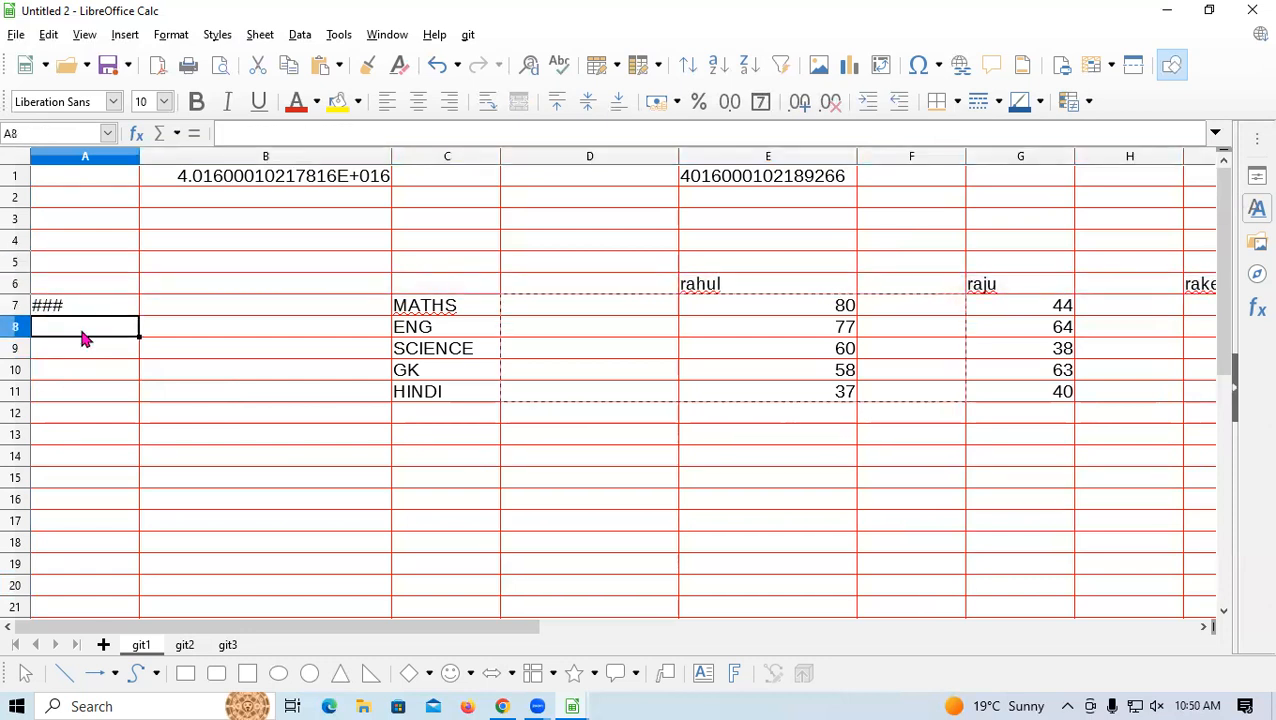
pyautogui.write('RRR')
pyautogui.press('Return')
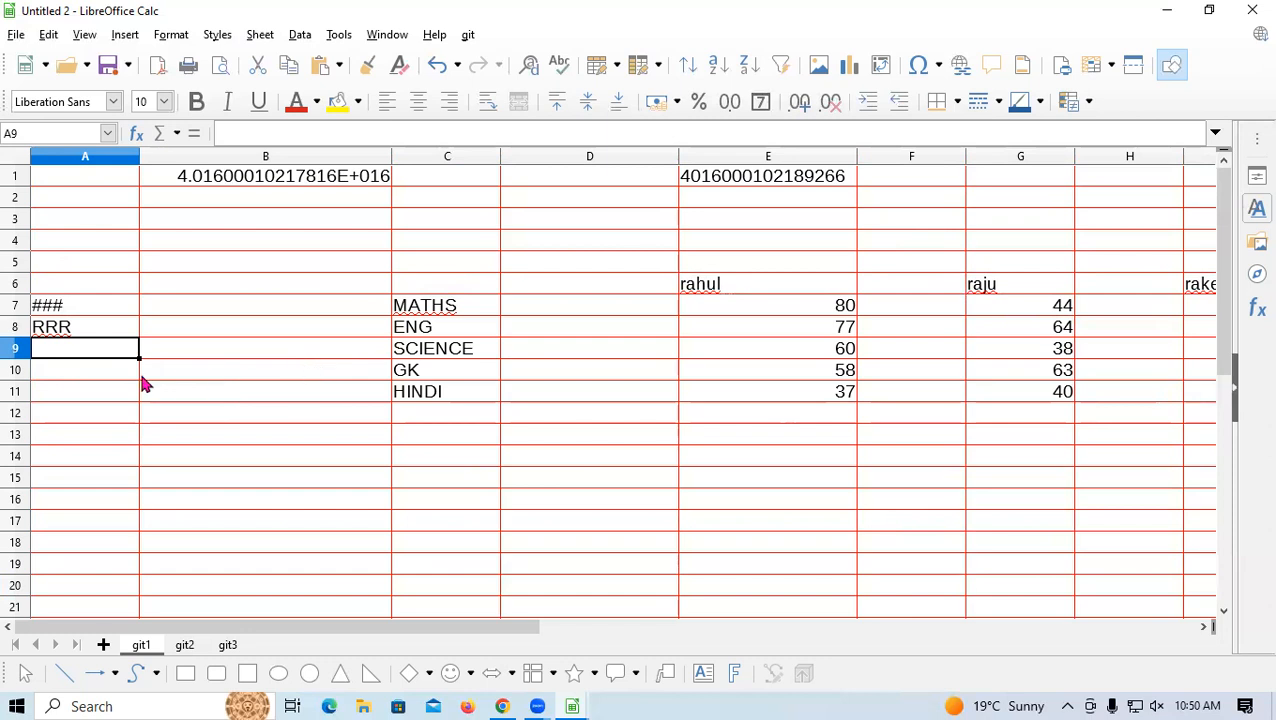
pyautogui.click(12, 330)
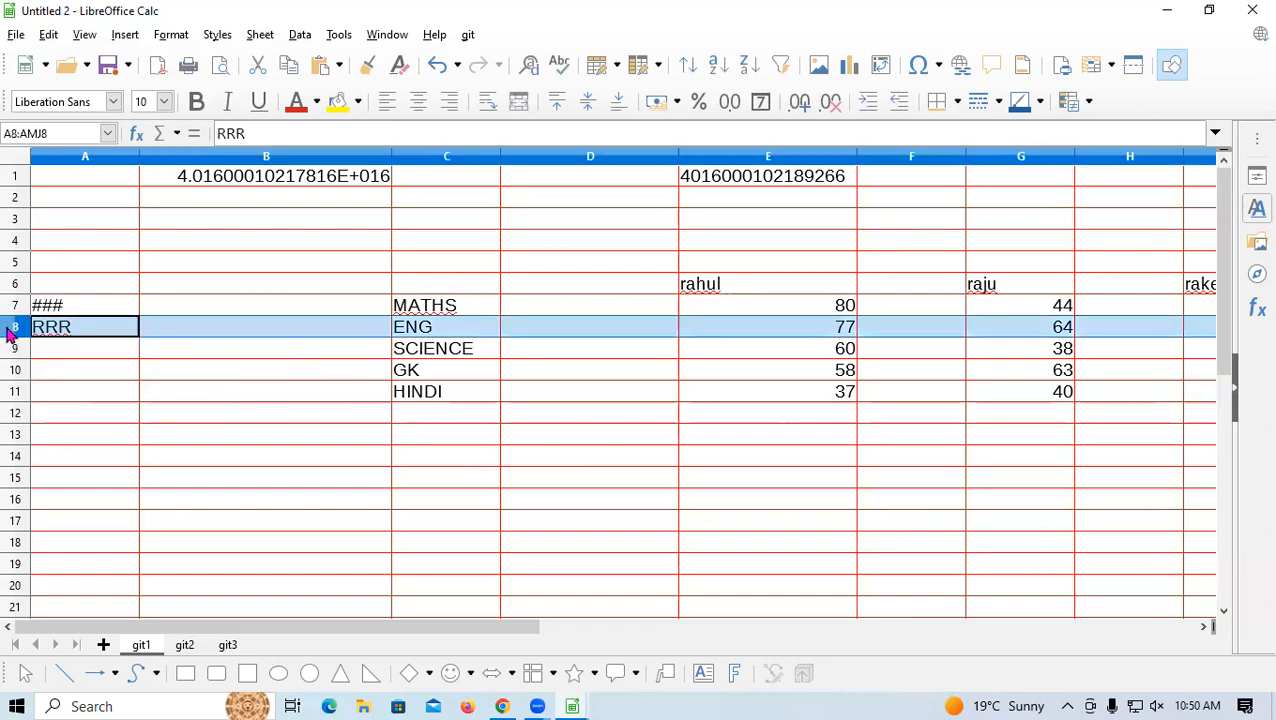
pyautogui.hotkey('ctrl', '+')
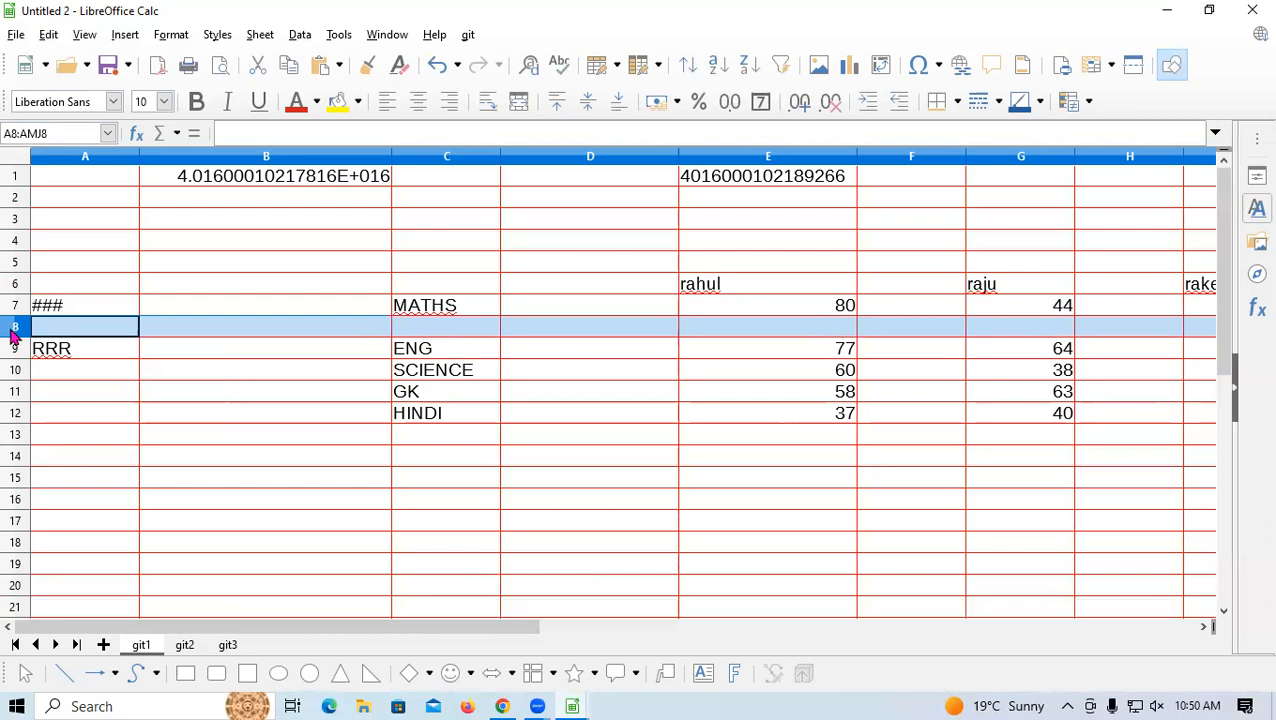
# Remove the blank row again and delete RRR from A8, shifting cells up
pyautogui.hotkey('ctrl', '-')
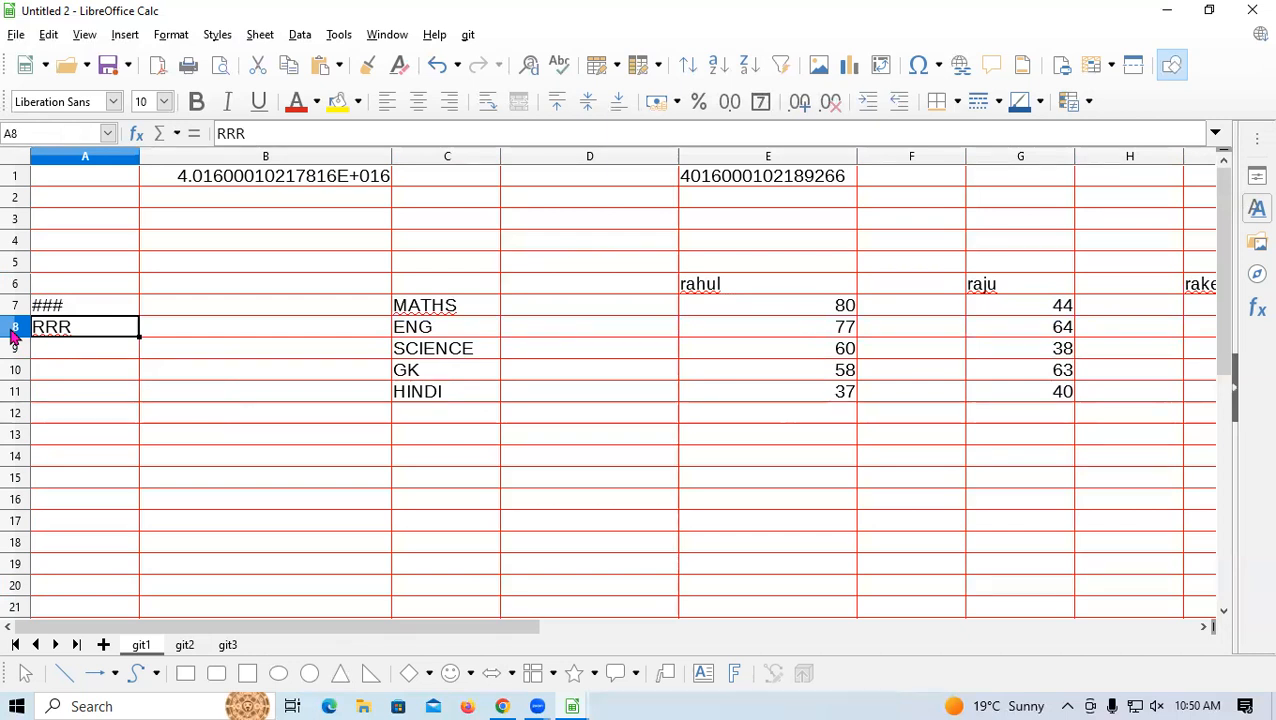
pyautogui.hotkey('ctrl', '-')
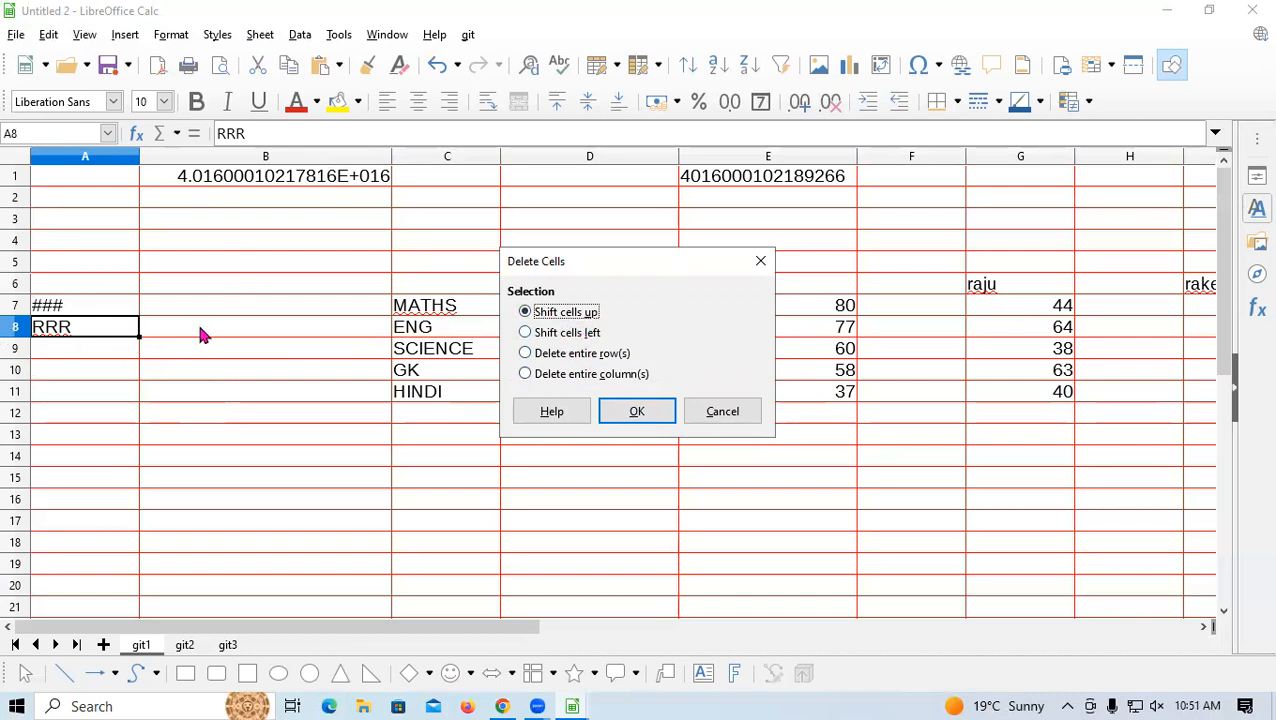
pyautogui.click(573, 335)
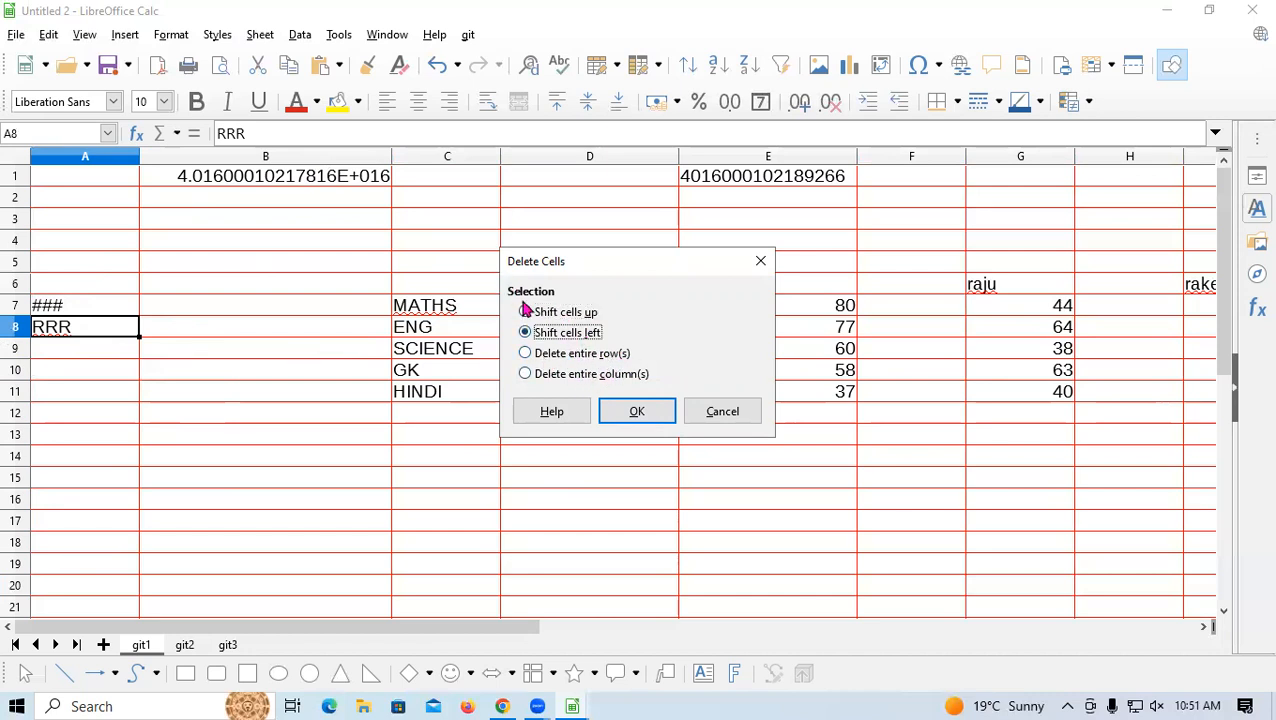
pyautogui.click(527, 312)
pyautogui.click(637, 412)
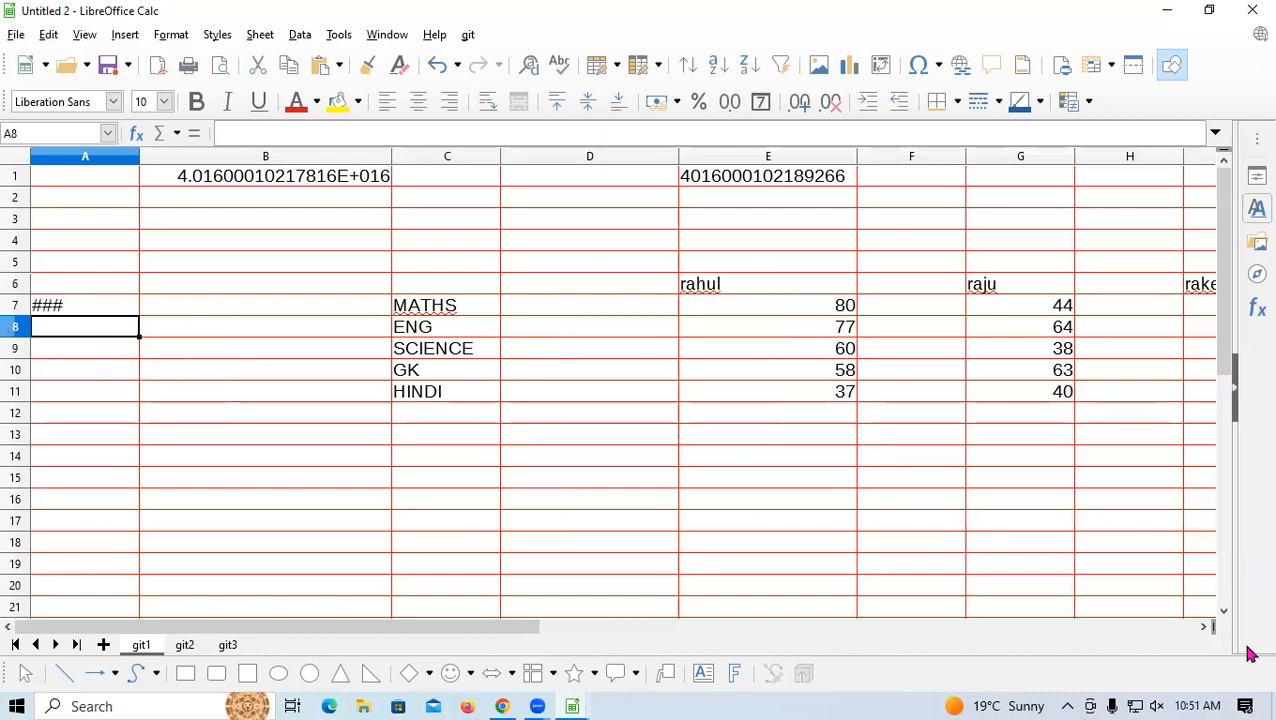
# Delete the entire ENG row 8 with the Delete entire row(s) option
pyautogui.hotkey('ctrl', '-')
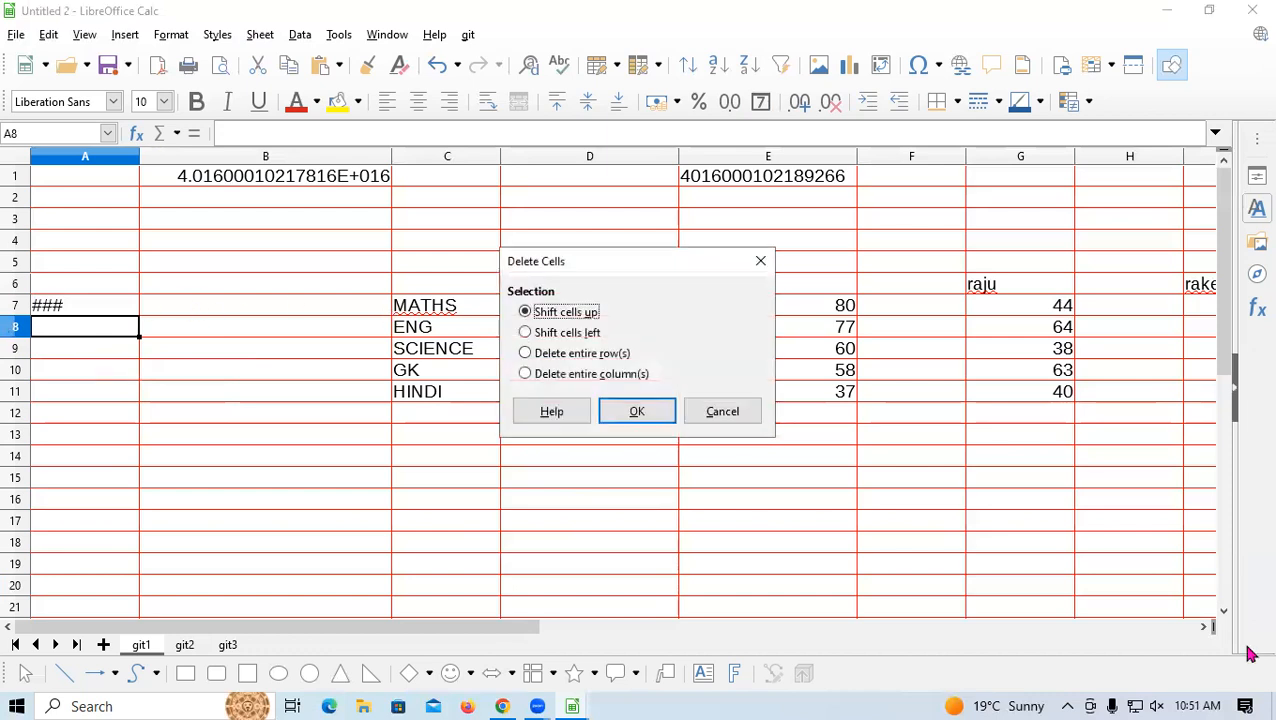
pyautogui.click(556, 354)
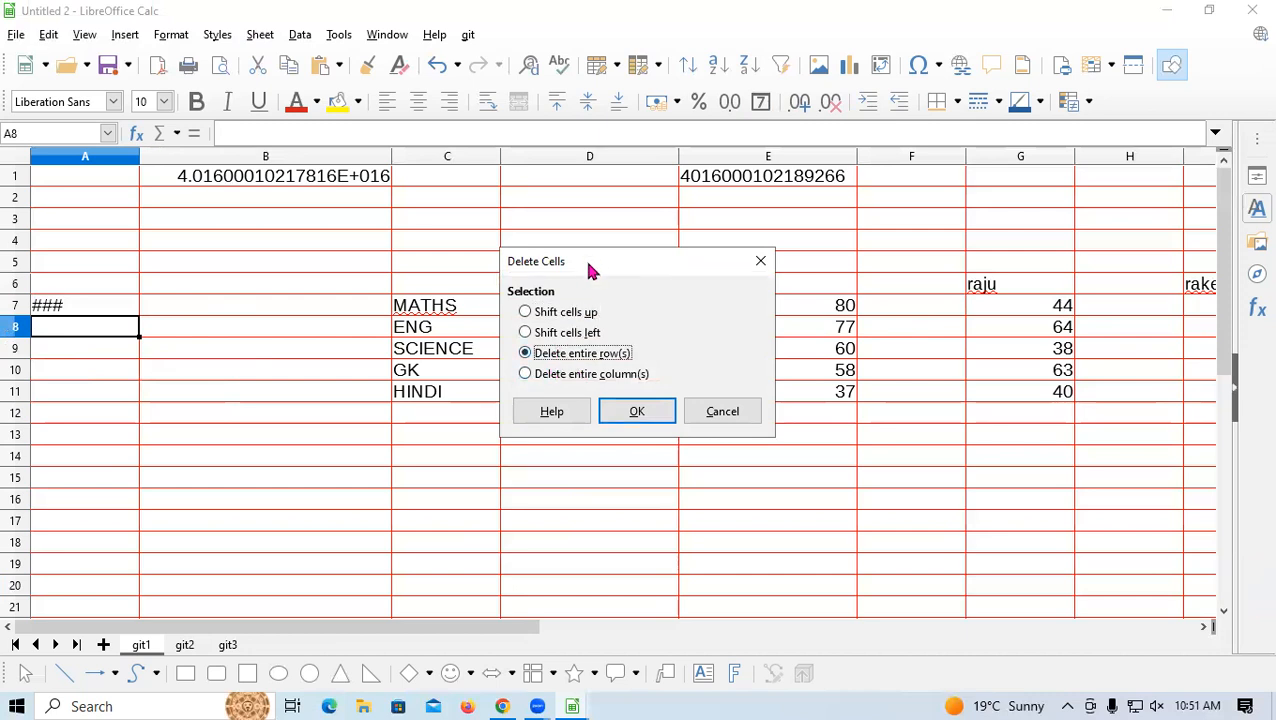
pyautogui.moveTo(589, 270); pyautogui.dragTo(599, 436)
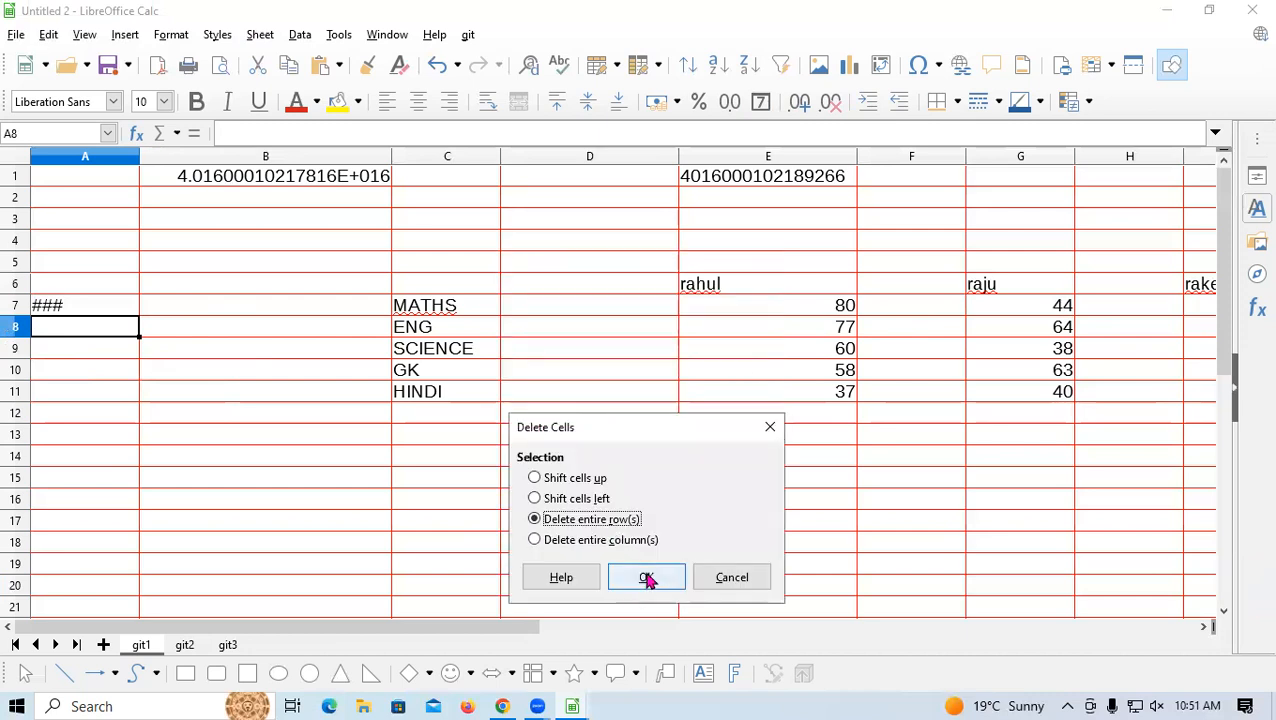
pyautogui.click(646, 579)
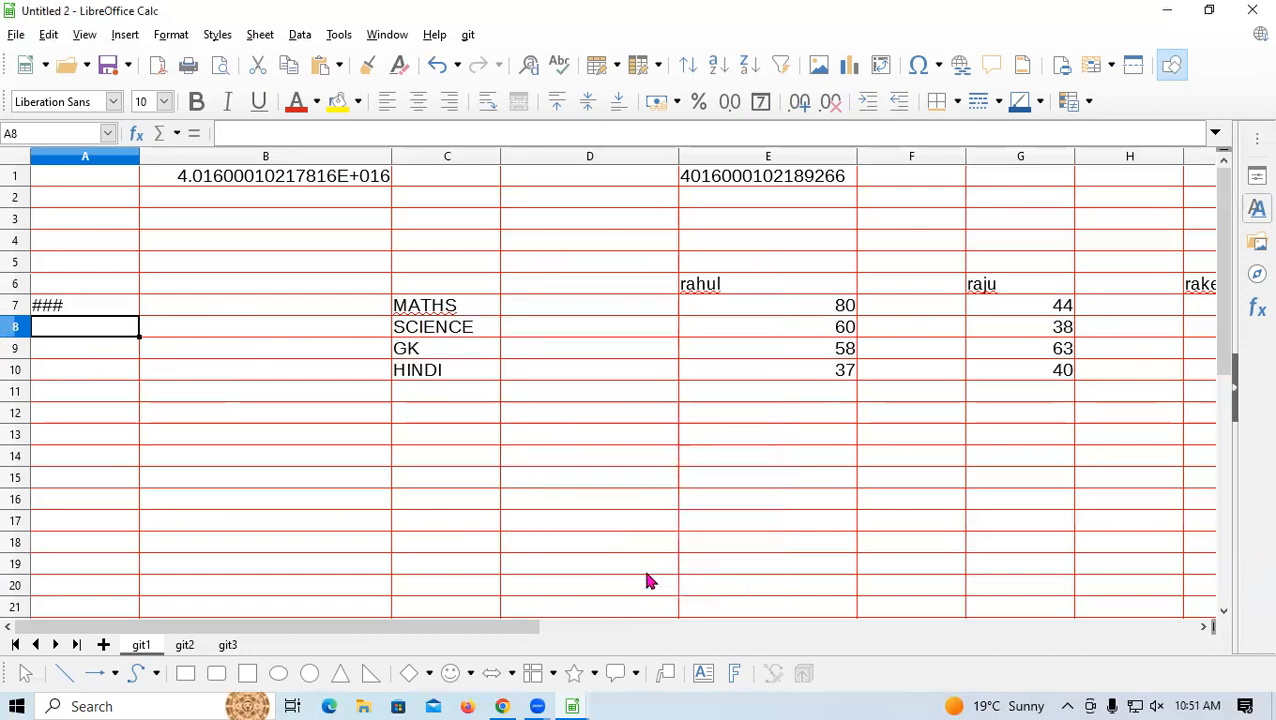